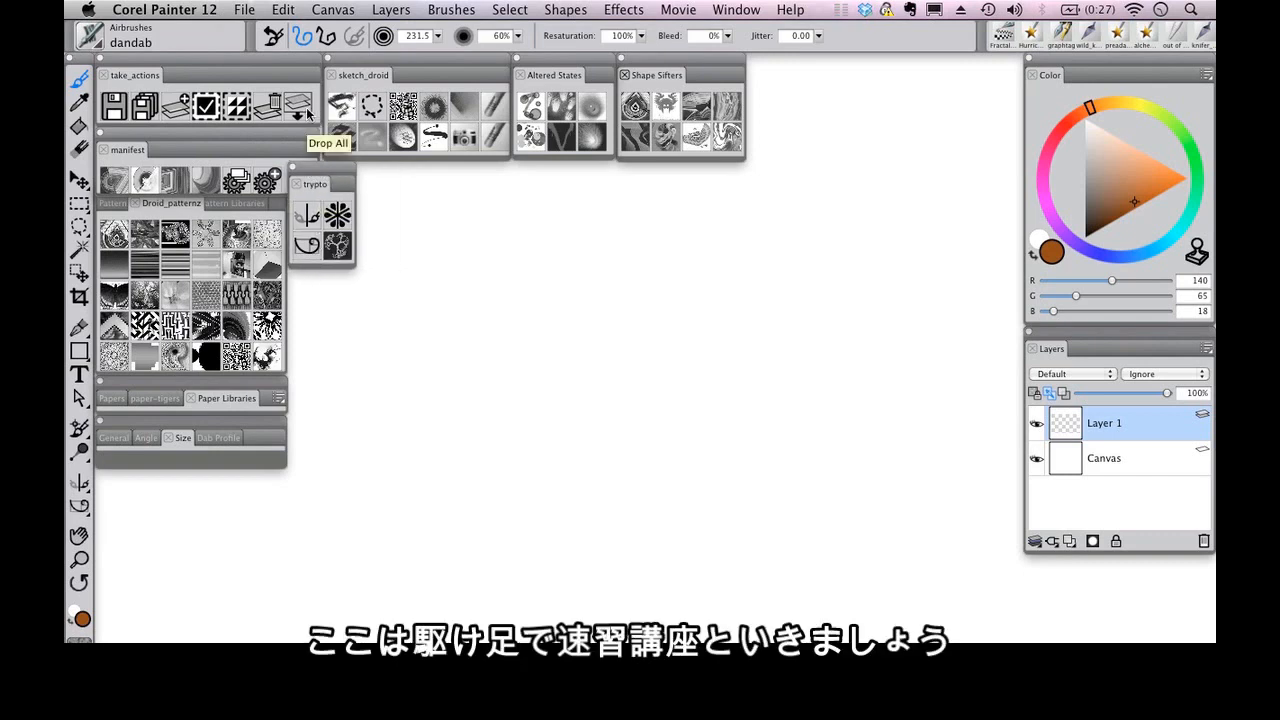
Step: Narrow the manifest palette so its right edge sits close to its last icon
{"action": "left_click", "coordinate": [205, 132]}
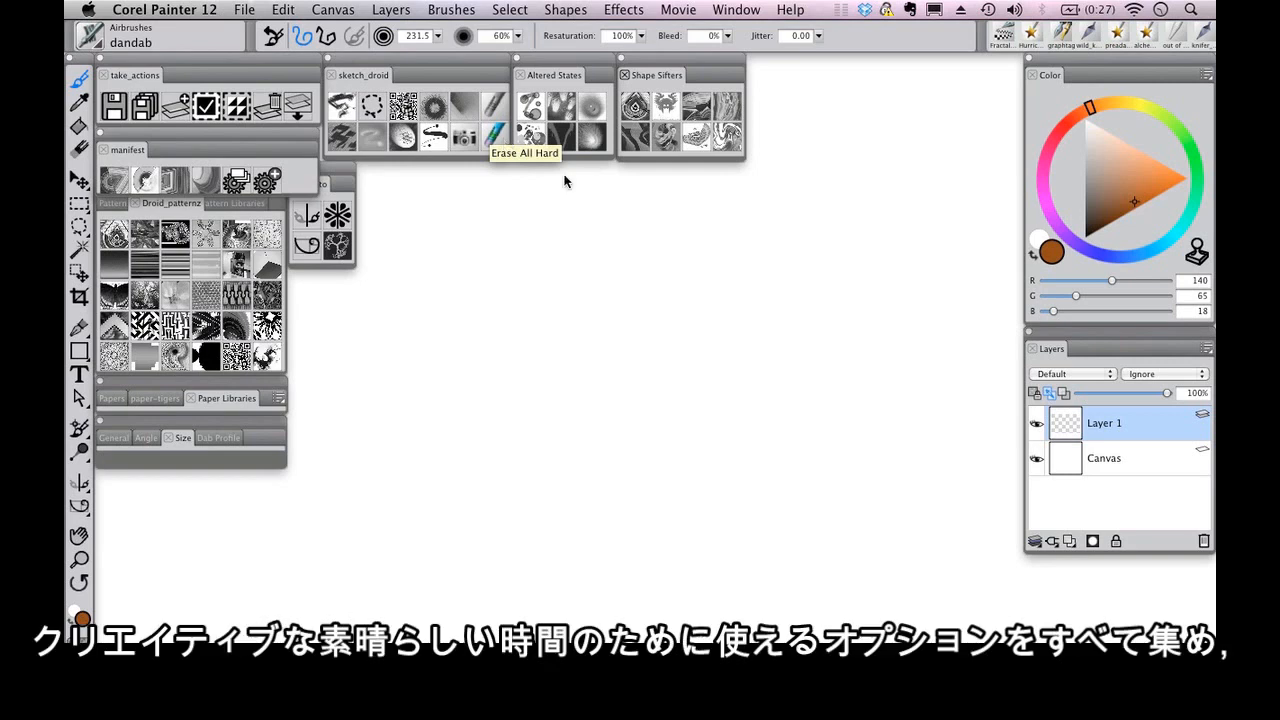
{"action": "left_click_drag", "start_coordinate": [316, 162], "coordinate": [299, 162]}
{"action": "left_click", "coordinate": [319, 165]}
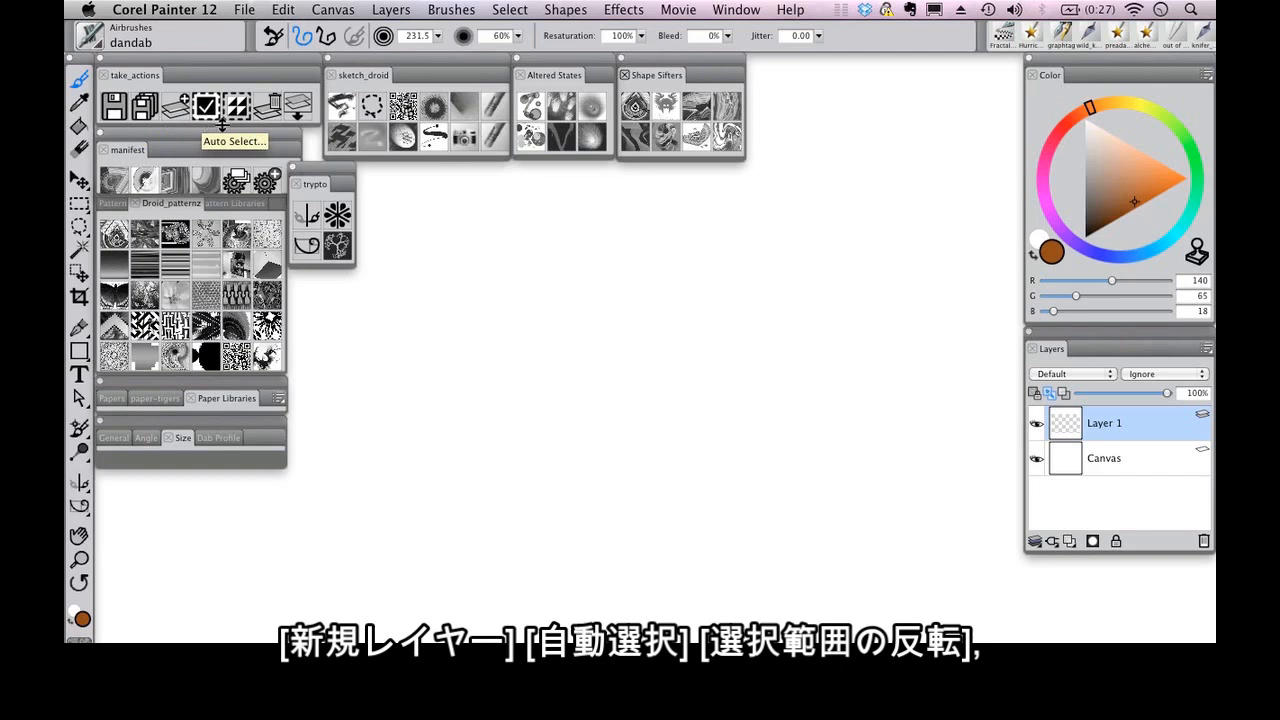
{"action": "left_click", "coordinate": [326, 10]}
{"action": "left_click", "coordinate": [253, 121]}
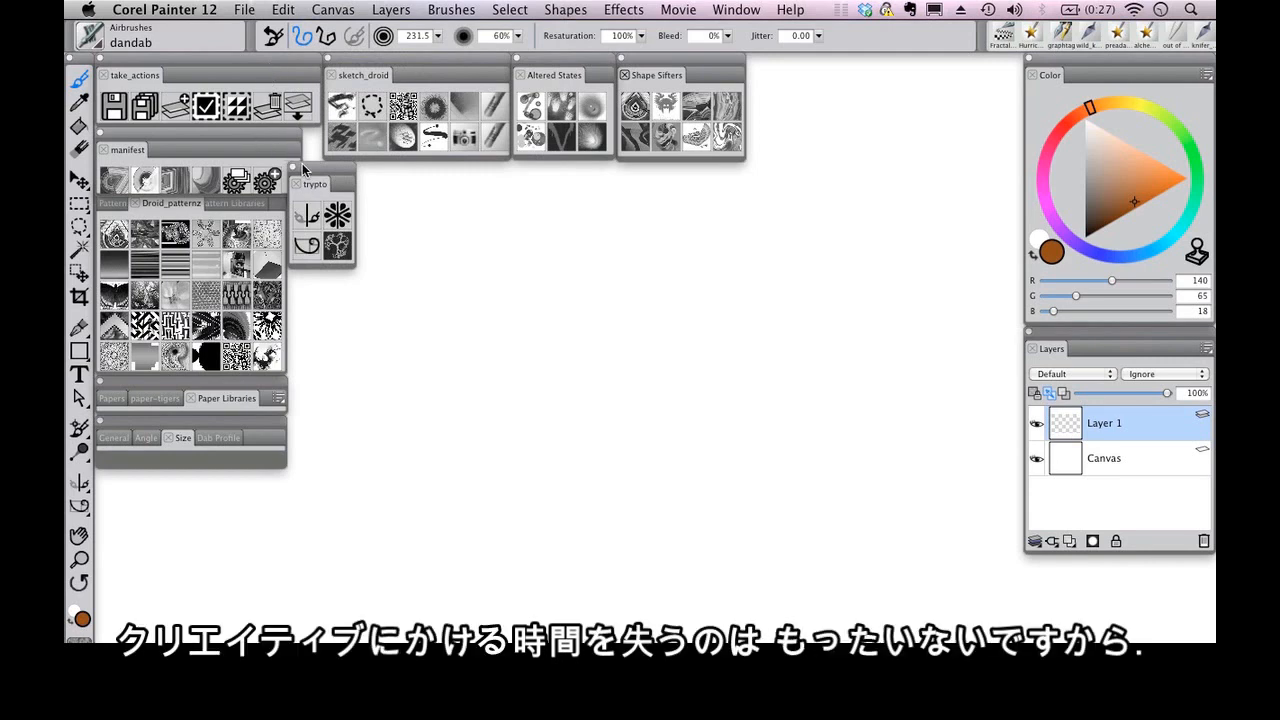
{"action": "left_click", "coordinate": [258, 129]}
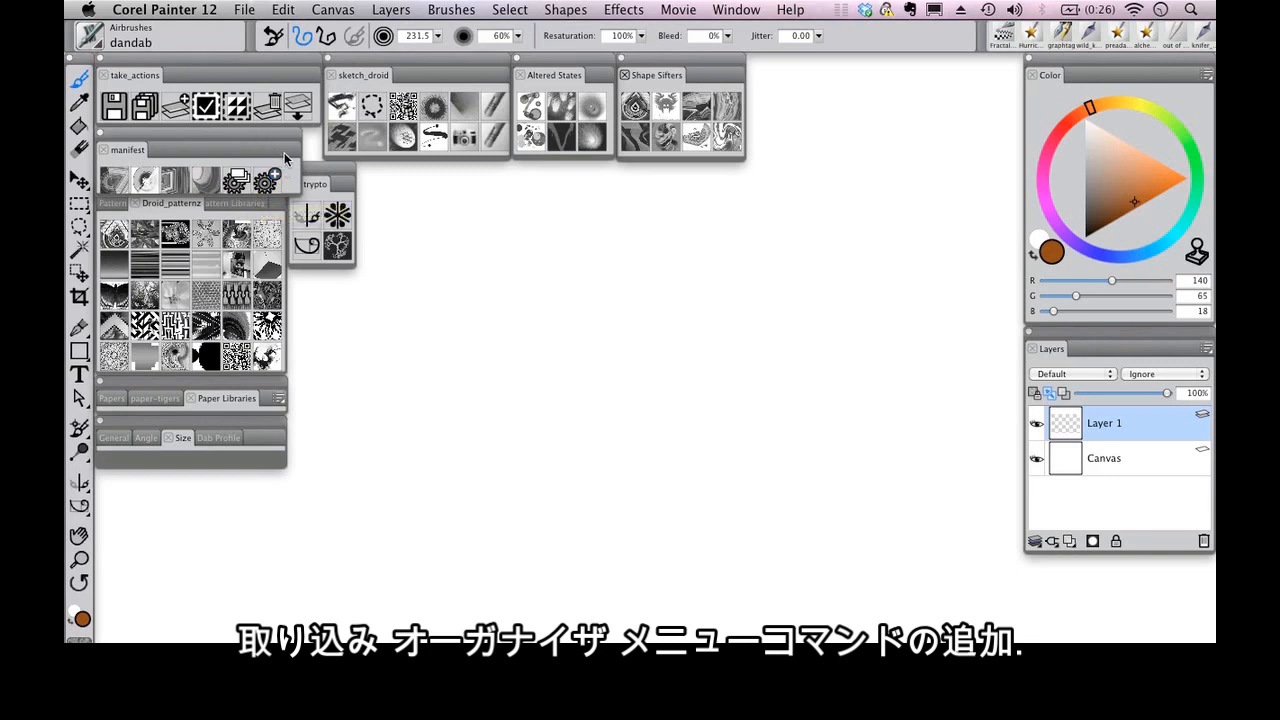
{"action": "left_click_drag", "start_coordinate": [297, 154], "coordinate": [287, 158]}
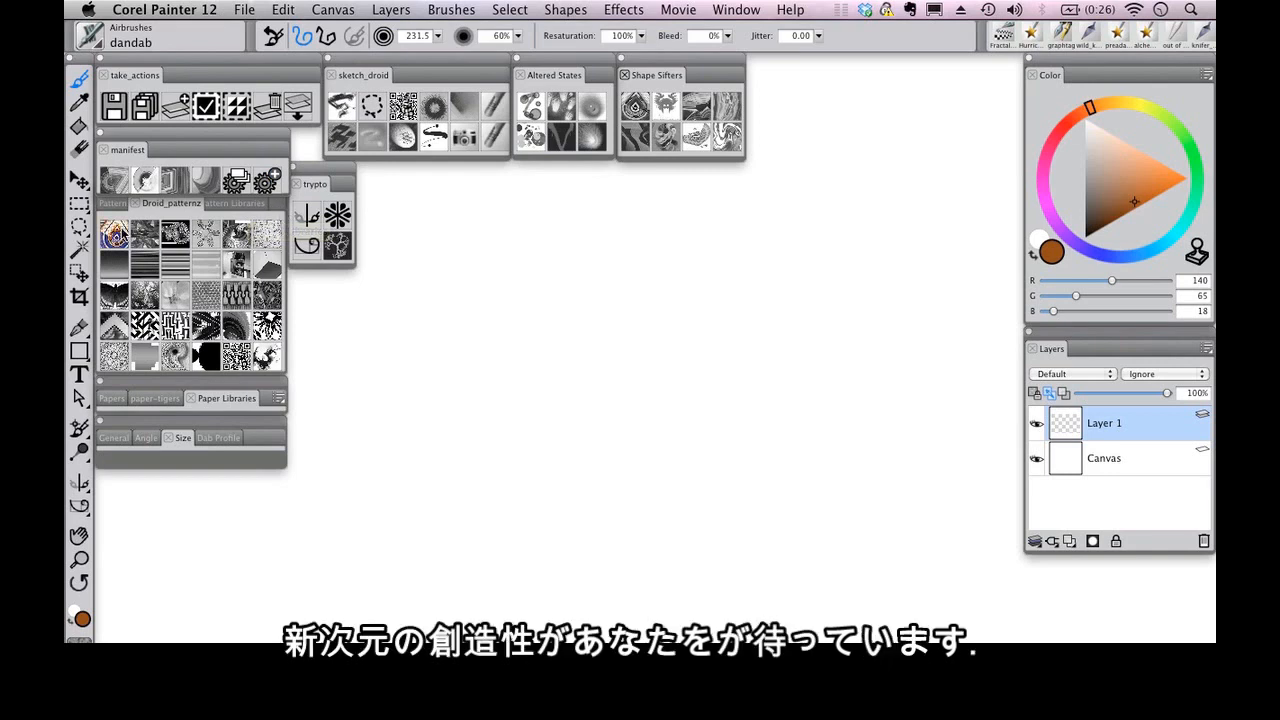
Step: Review the current pattern's settings and browse the patterns collected in the Droid_patternz palette
{"action": "left_click", "coordinate": [116, 231]}
{"action": "left_click", "coordinate": [120, 205]}
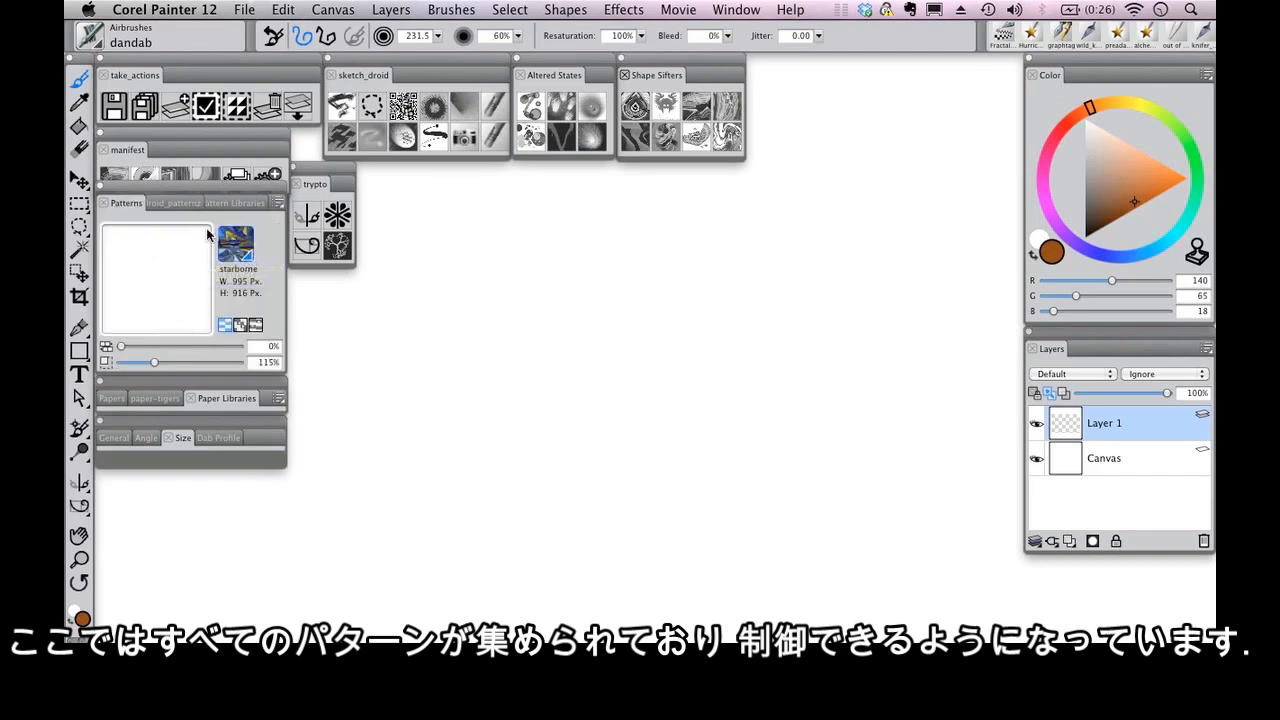
{"action": "left_click", "coordinate": [182, 204]}
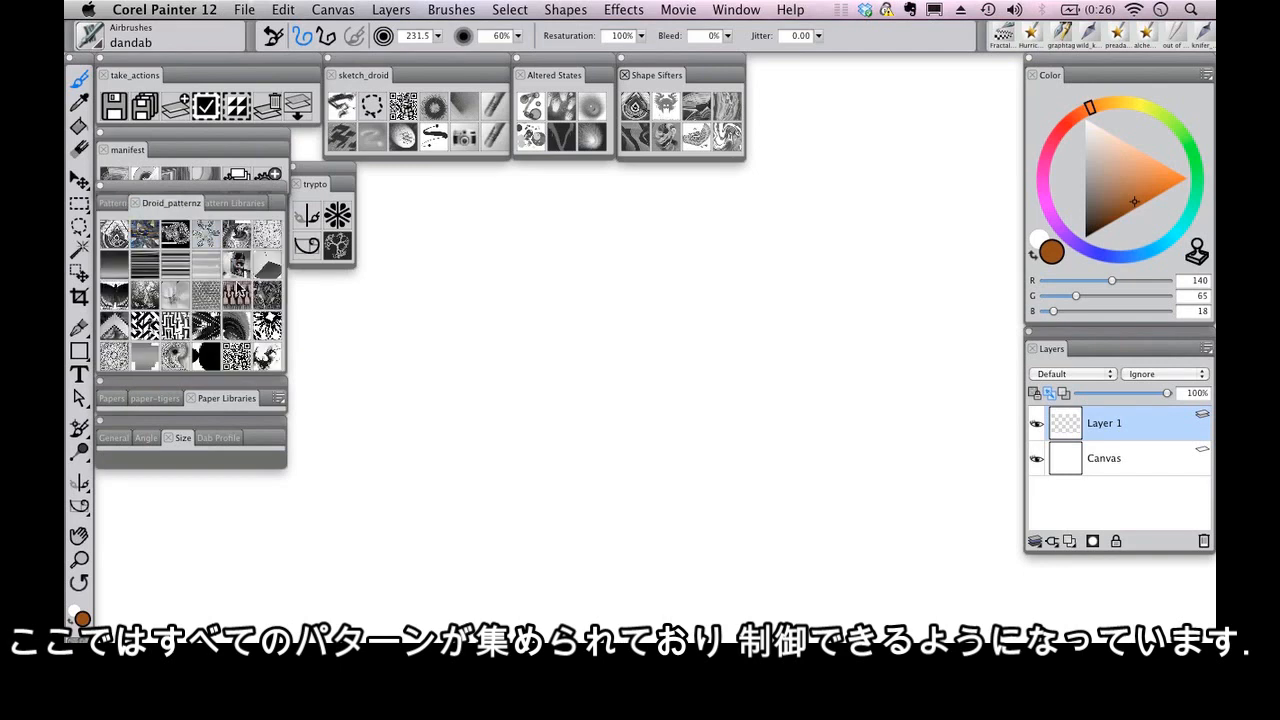
{"action": "left_click", "coordinate": [206, 246]}
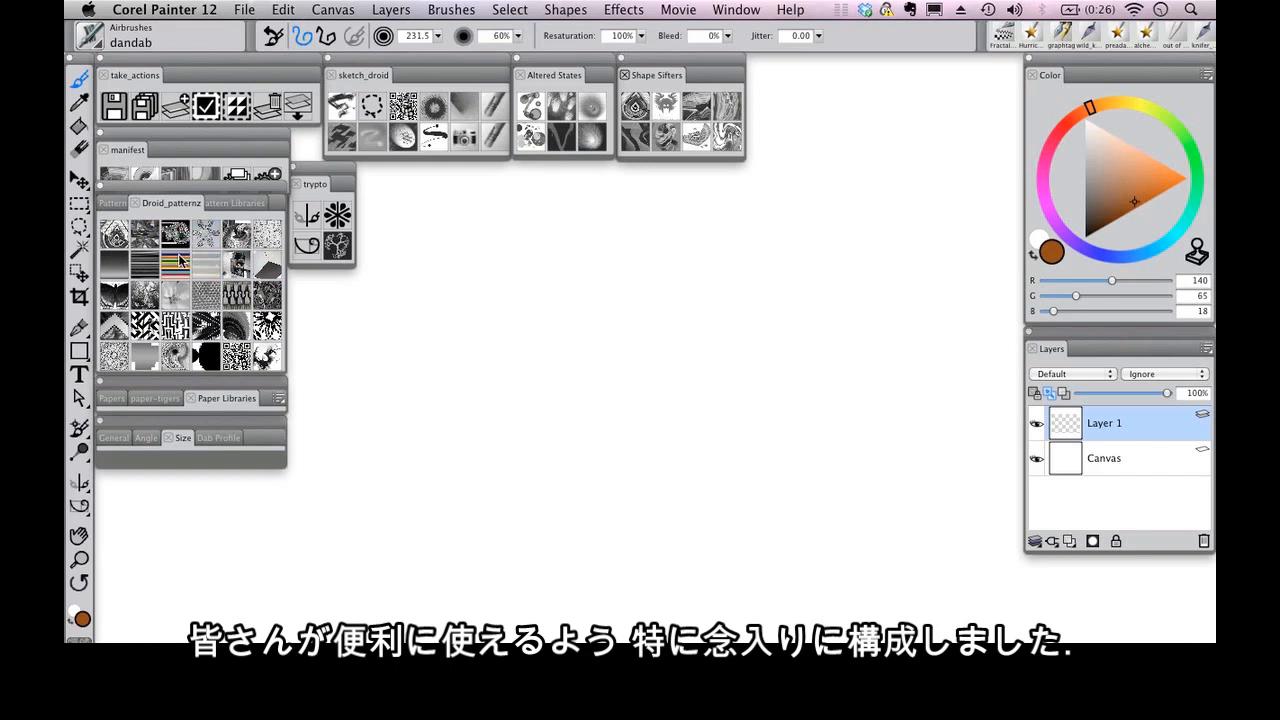
{"action": "left_click", "coordinate": [118, 290]}
{"action": "left_click", "coordinate": [205, 305]}
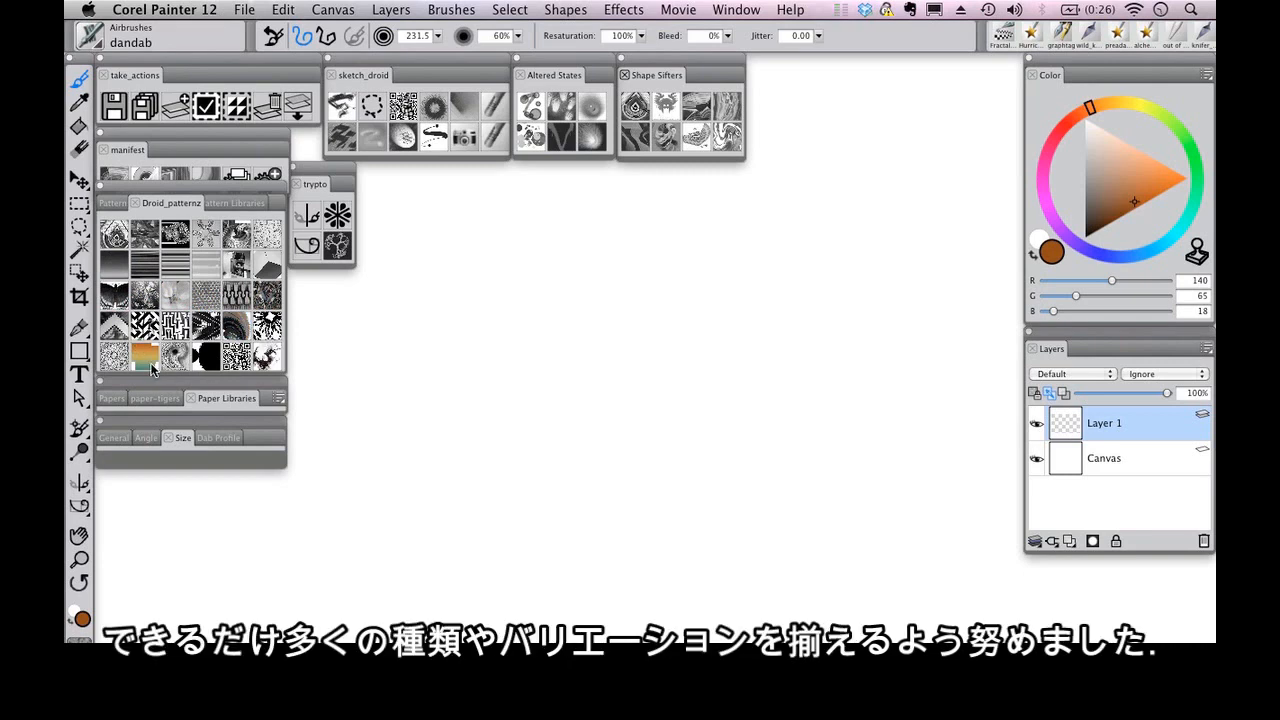
Step: Browse the Papers settings, the paper-tigers palette and the Paper Libraries, and collapse the group
{"action": "left_click", "coordinate": [147, 407]}
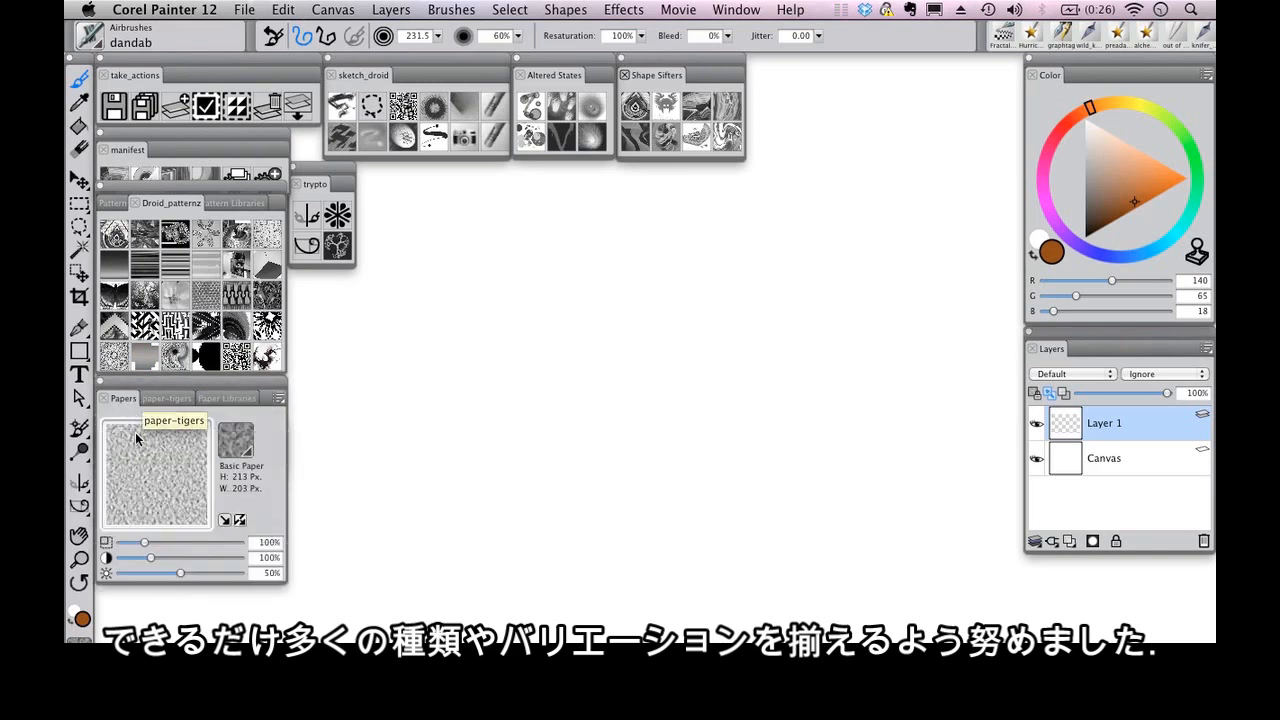
{"action": "left_click", "coordinate": [172, 404]}
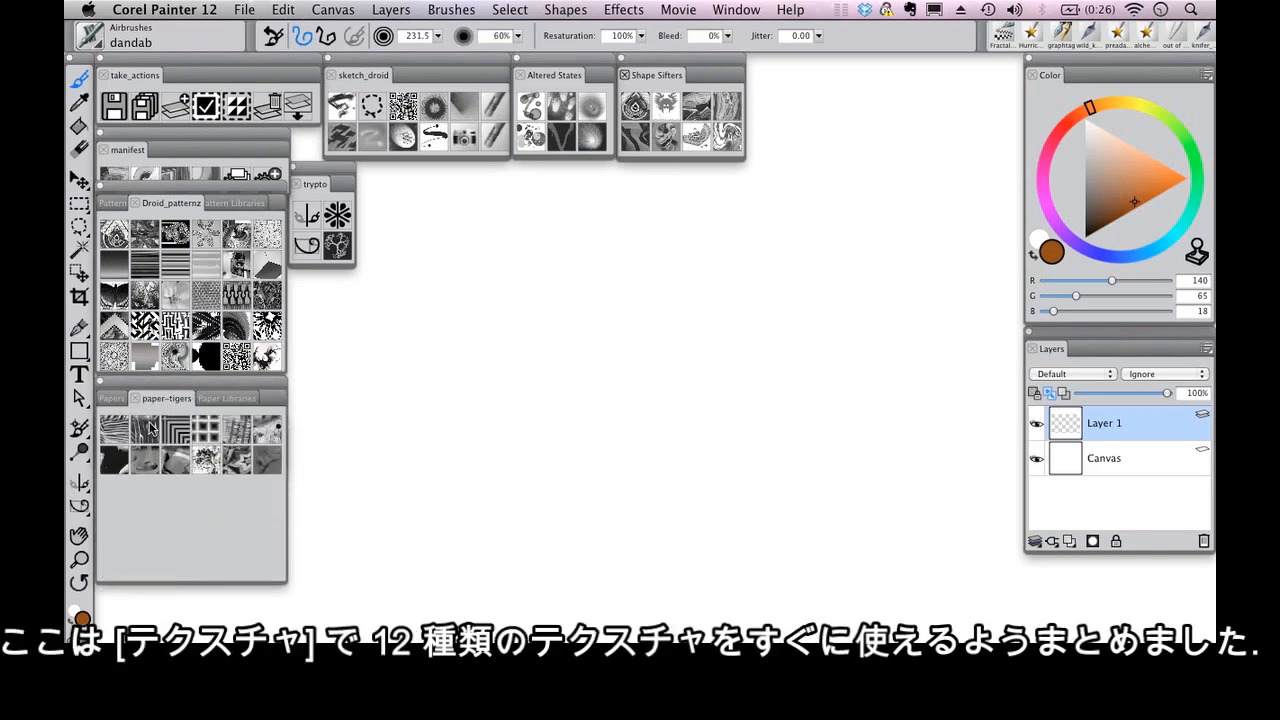
{"action": "left_click", "coordinate": [228, 399]}
{"action": "left_click_drag", "start_coordinate": [275, 440], "coordinate": [275, 576]}
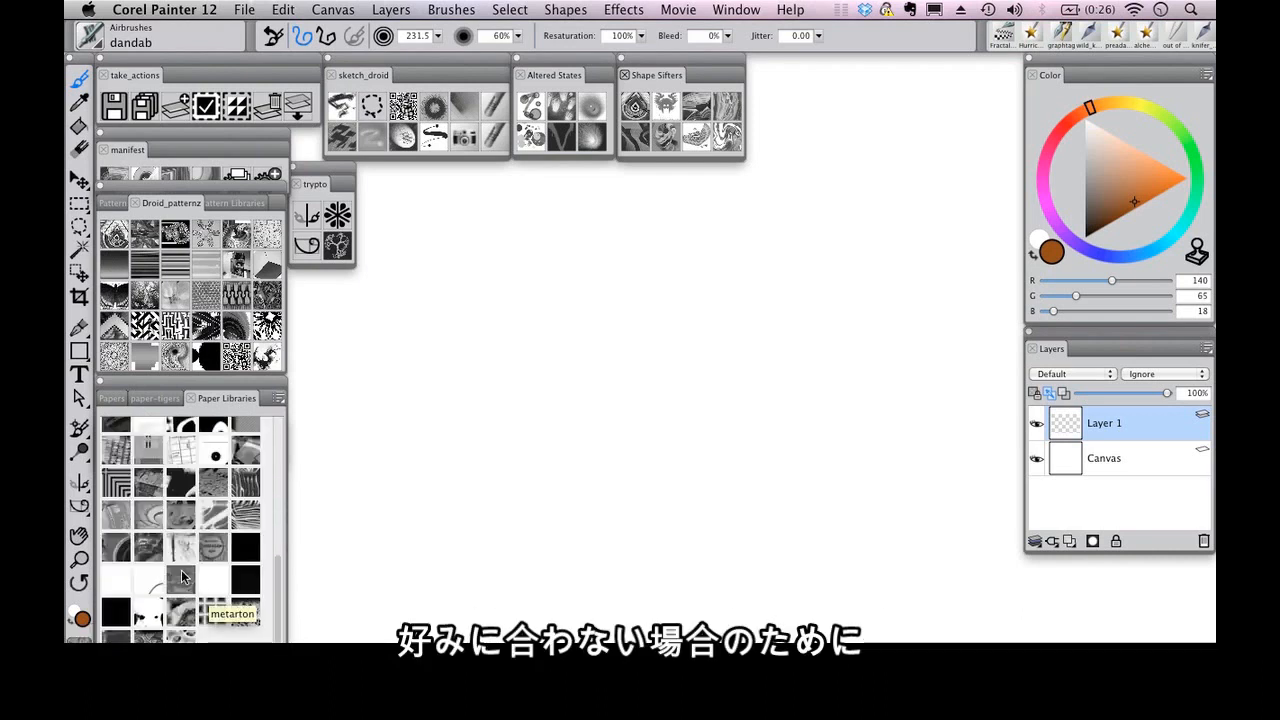
{"action": "left_click_drag", "start_coordinate": [278, 560], "coordinate": [243, 409]}
{"action": "double_click", "coordinate": [194, 412]}
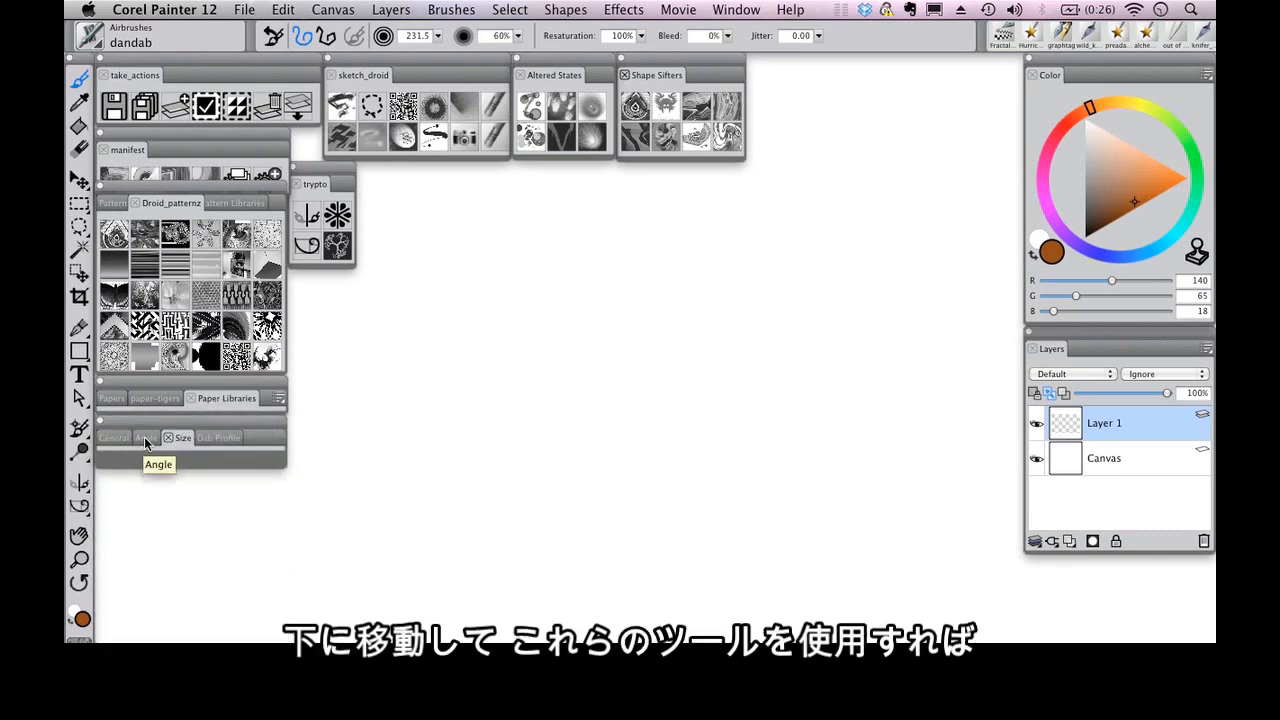
Step: Review the General, Angle, Size and Dab Profile brush controls, and move the trypto palette up against the palettes above it
{"action": "left_click", "coordinate": [118, 439]}
{"action": "left_click", "coordinate": [163, 439]}
{"action": "left_click", "coordinate": [181, 437]}
{"action": "left_click", "coordinate": [212, 437]}
{"action": "left_click", "coordinate": [183, 437]}
{"action": "left_click", "coordinate": [153, 444]}
{"action": "left_click", "coordinate": [118, 439]}
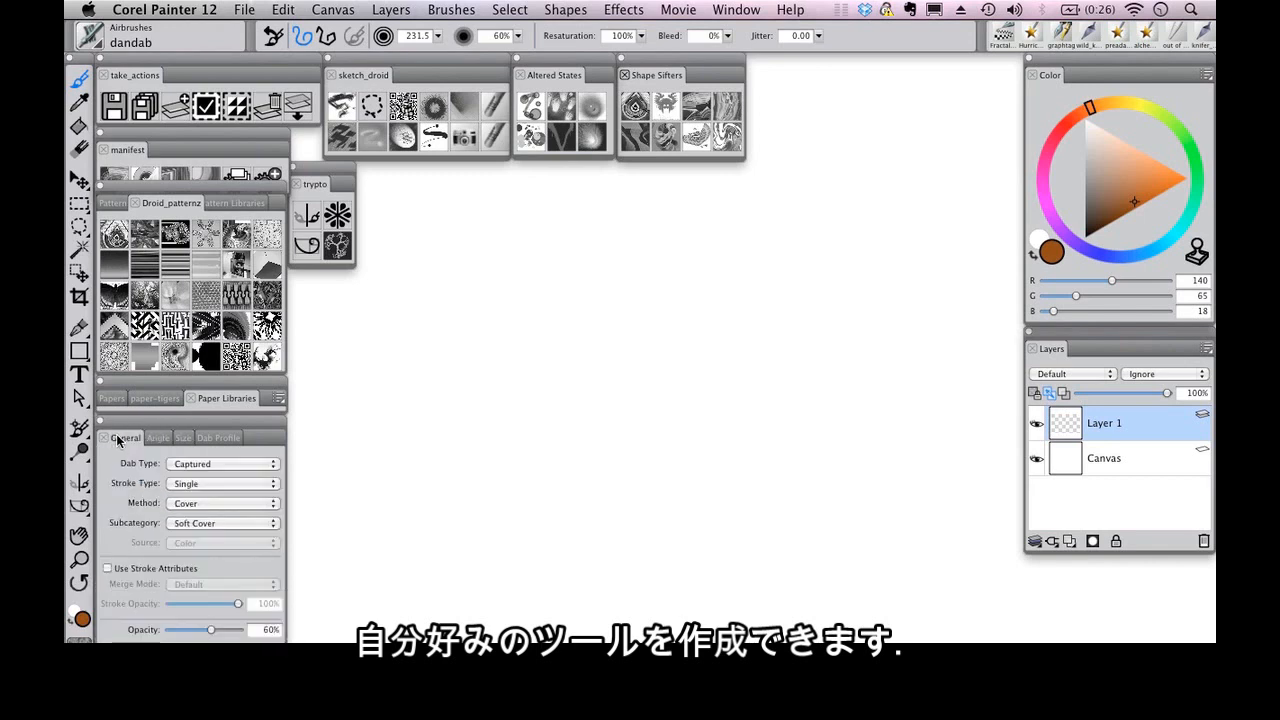
{"action": "double_click", "coordinate": [118, 439]}
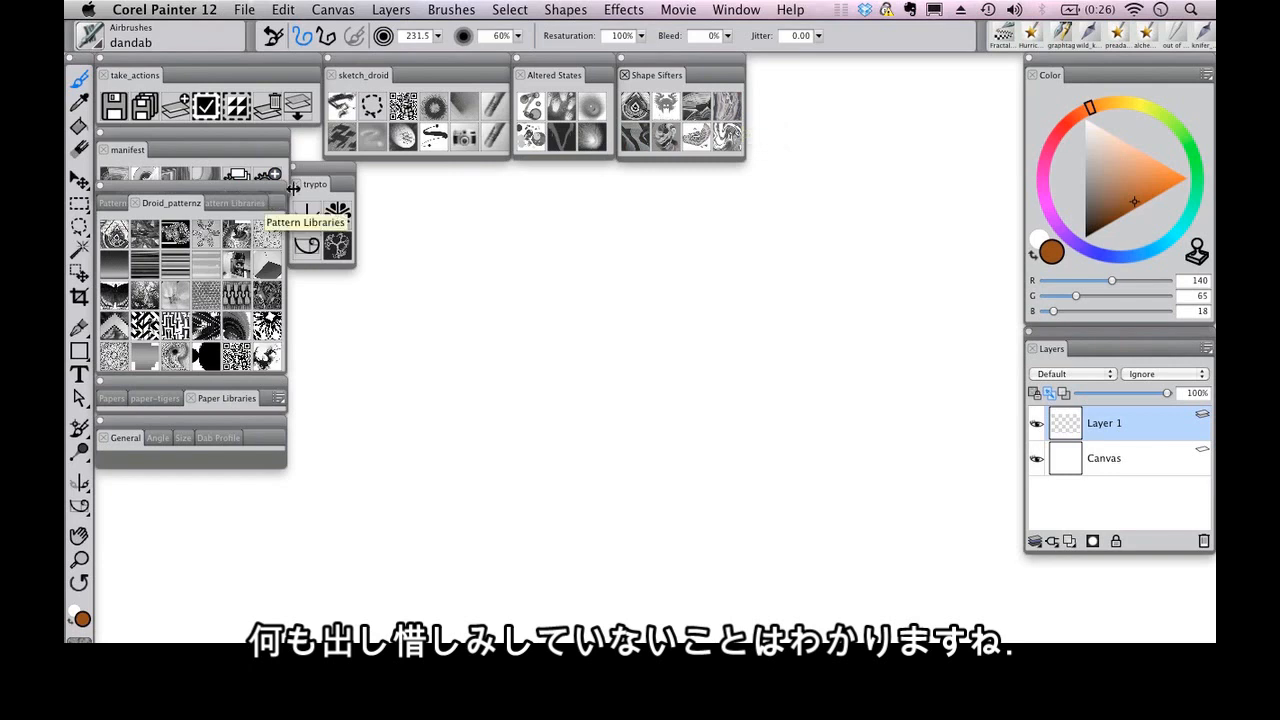
{"action": "left_click_drag", "start_coordinate": [320, 185], "coordinate": [320, 151]}
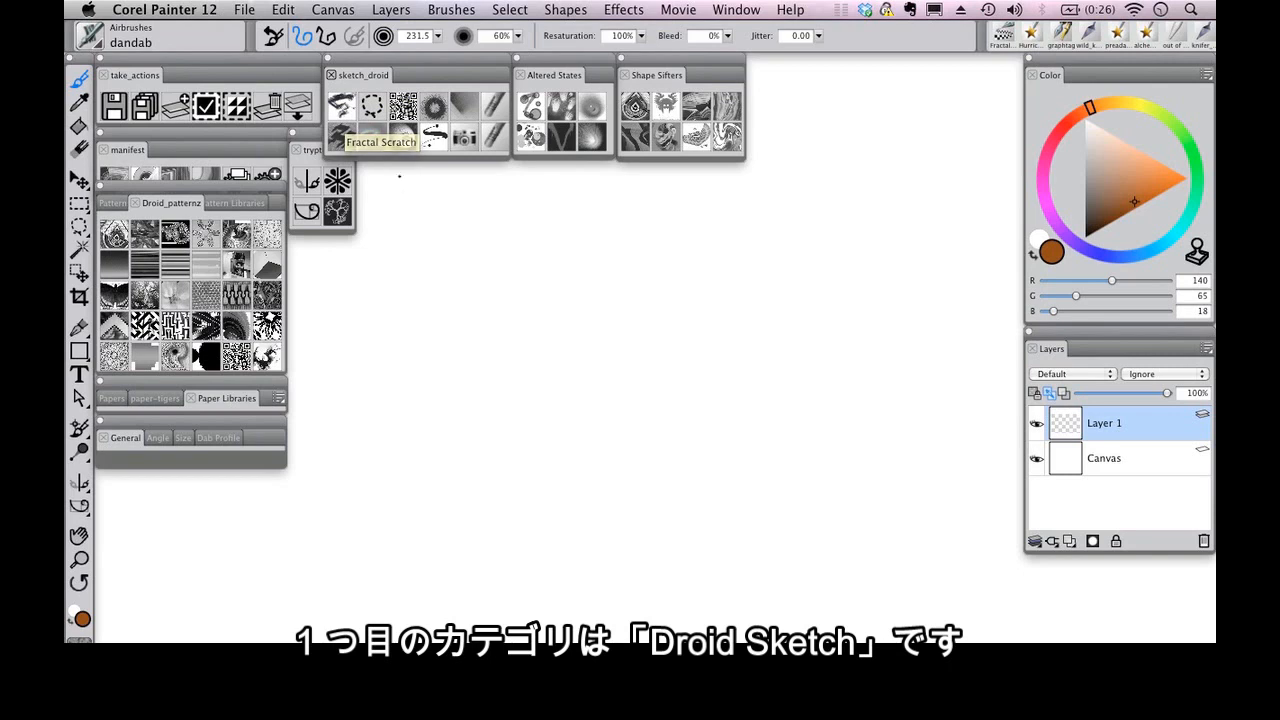
Step: Paint loose brown sketch strokes across the canvas on Layer 1 with the dandab airbrush, including thin curved lines and broad textured areas
{"action": "left_click_drag", "start_coordinate": [550, 302], "coordinate": [411, 494]}
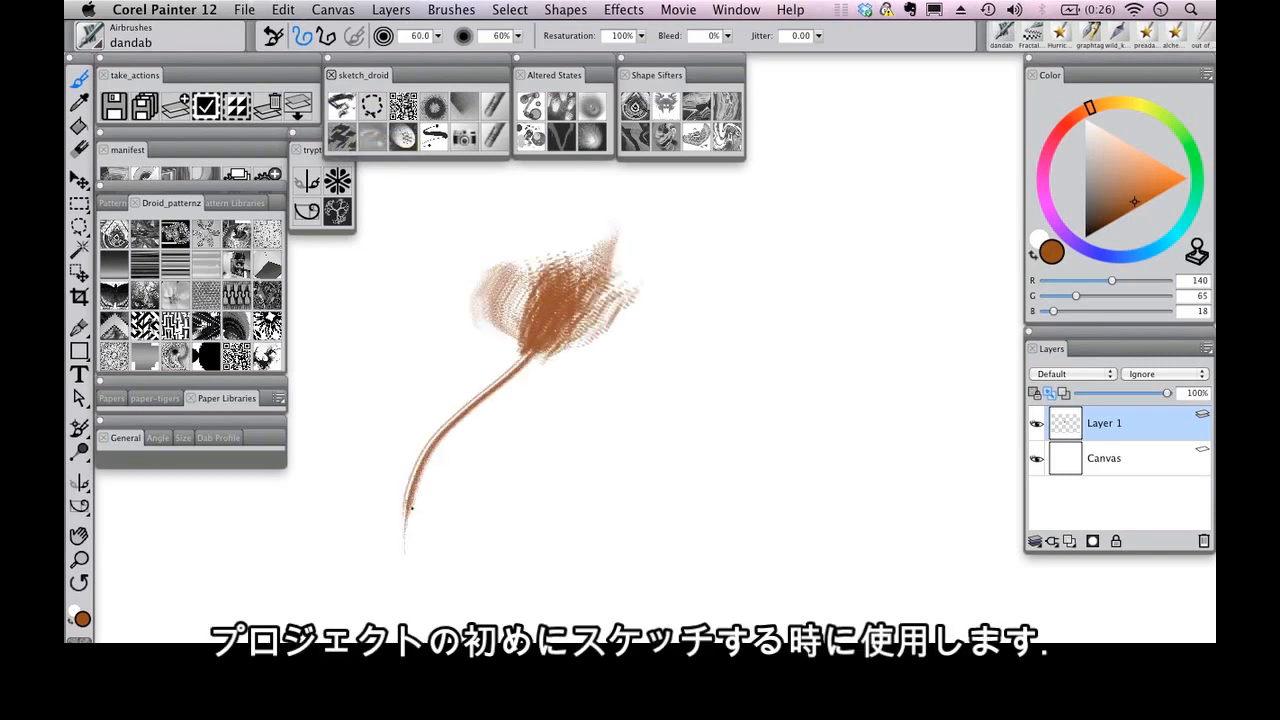
{"action": "left_click_drag", "start_coordinate": [455, 360], "coordinate": [400, 505]}
{"action": "mouse_move", "coordinate": [440, 430]}
{"action": "left_mouse_down"}
{"action": "mouse_move", "coordinate": [500, 370]}
{"action": "mouse_move", "coordinate": [476, 398]}
{"action": "left_mouse_up"}
{"action": "mouse_move", "coordinate": [790, 233]}
{"action": "left_mouse_down"}
{"action": "mouse_move", "coordinate": [614, 341]}
{"action": "mouse_move", "coordinate": [562, 408]}
{"action": "mouse_move", "coordinate": [681, 394]}
{"action": "mouse_move", "coordinate": [358, 612]}
{"action": "mouse_move", "coordinate": [578, 442]}
{"action": "mouse_move", "coordinate": [500, 502]}
{"action": "mouse_move", "coordinate": [507, 488]}
{"action": "mouse_move", "coordinate": [520, 530]}
{"action": "left_mouse_up"}
{"action": "left_click_drag", "start_coordinate": [627, 481], "coordinate": [615, 595]}
{"action": "mouse_move", "coordinate": [680, 486]}
{"action": "left_mouse_down"}
{"action": "mouse_move", "coordinate": [745, 418]}
{"action": "mouse_move", "coordinate": [767, 437]}
{"action": "mouse_move", "coordinate": [783, 522]}
{"action": "mouse_move", "coordinate": [634, 374]}
{"action": "mouse_move", "coordinate": [450, 350]}
{"action": "mouse_move", "coordinate": [600, 280]}
{"action": "left_mouse_up"}
Step: Sample white from the canvas and paint out the middle of the brown sketch with the dandab airbrush
{"action": "left_click", "coordinate": [410, 255], "text": "alt"}
{"action": "mouse_move", "coordinate": [430, 350]}
{"action": "left_mouse_down"}
{"action": "mouse_move", "coordinate": [516, 436]}
{"action": "mouse_move", "coordinate": [738, 425]}
{"action": "mouse_move", "coordinate": [764, 367]}
{"action": "mouse_move", "coordinate": [566, 316]}
{"action": "mouse_move", "coordinate": [591, 254]}
{"action": "mouse_move", "coordinate": [652, 332]}
{"action": "mouse_move", "coordinate": [736, 522]}
{"action": "left_mouse_up"}
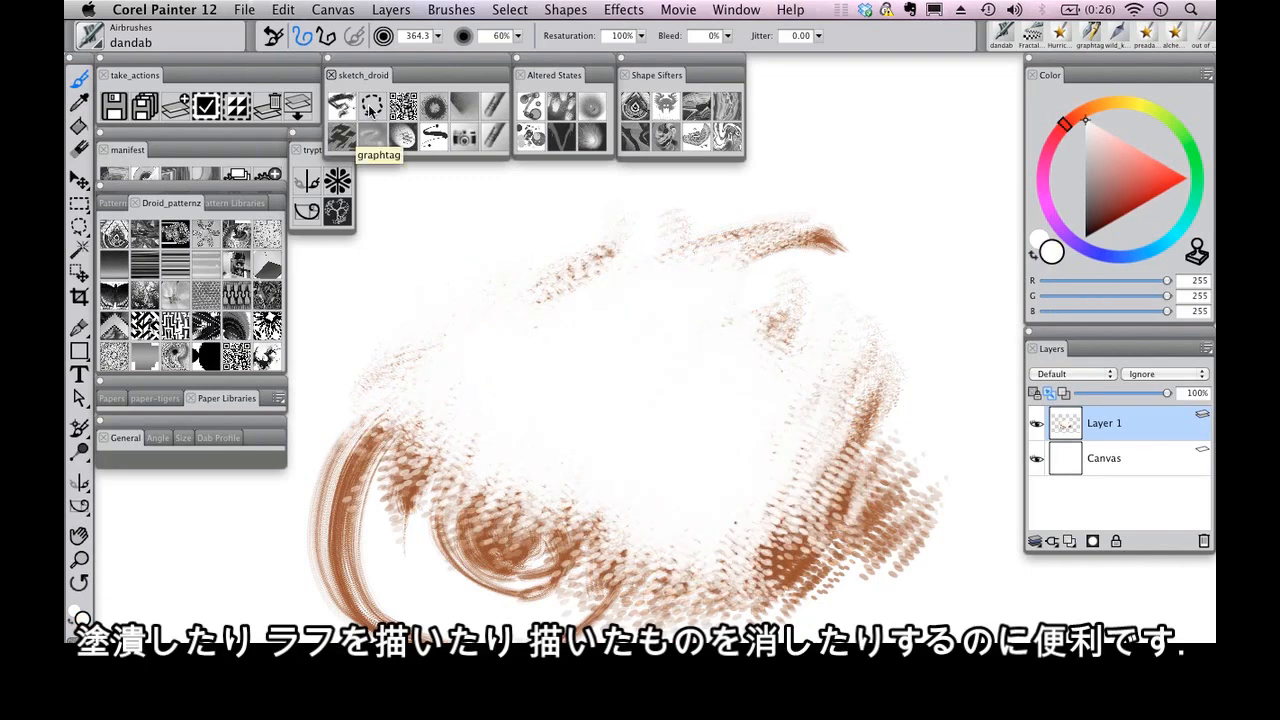
Step: Sample the brown and paint a maze-like paper texture and a concentric-circle one over the sketch's left half with the stencil_droid brush
{"action": "left_click", "coordinate": [372, 105]}
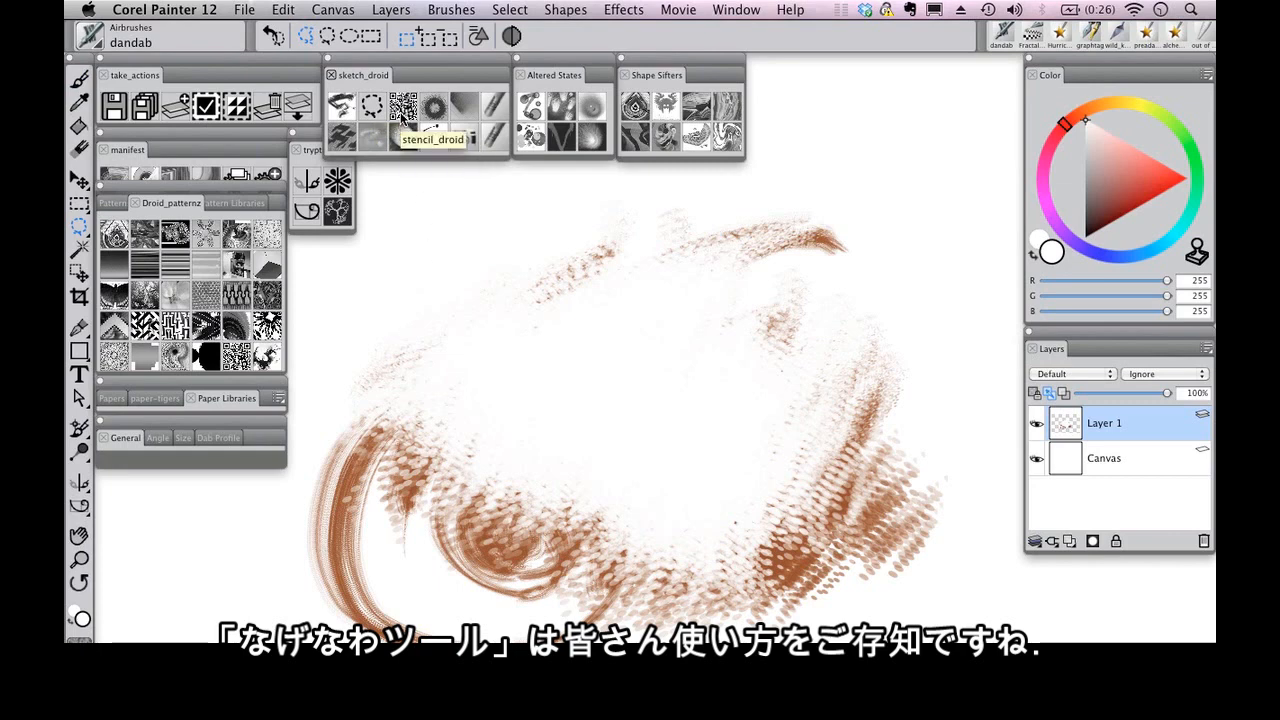
{"action": "left_click", "coordinate": [409, 150]}
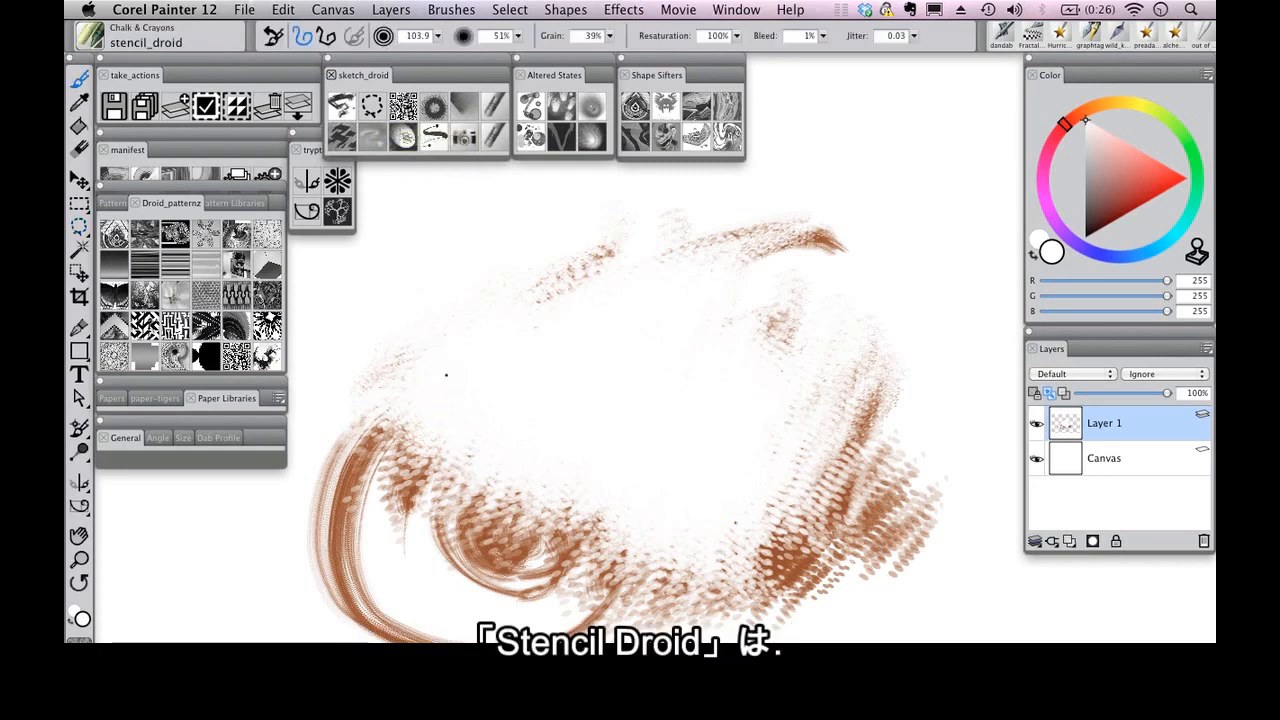
{"action": "left_click", "coordinate": [362, 476], "text": "alt"}
{"action": "left_click", "coordinate": [150, 399]}
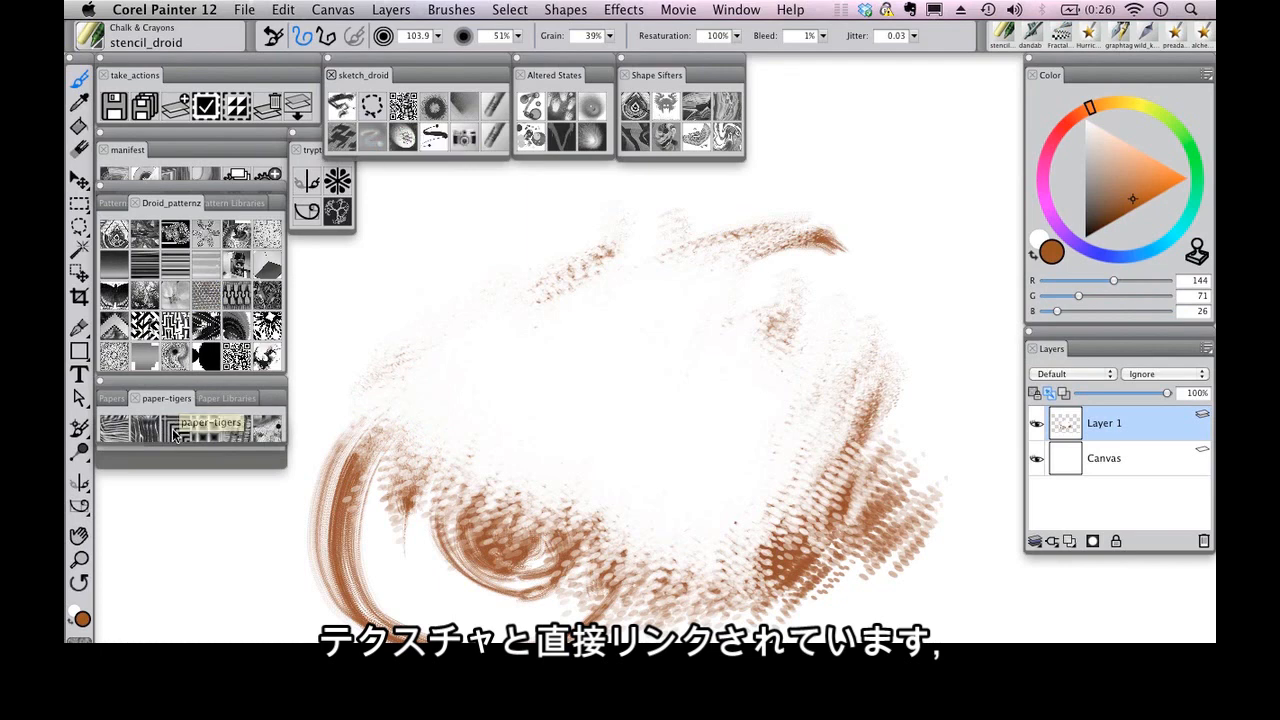
{"action": "mouse_move", "coordinate": [404, 467]}
{"action": "left_mouse_down"}
{"action": "mouse_move", "coordinate": [405, 395]}
{"action": "mouse_move", "coordinate": [515, 468]}
{"action": "mouse_move", "coordinate": [420, 480]}
{"action": "left_mouse_up"}
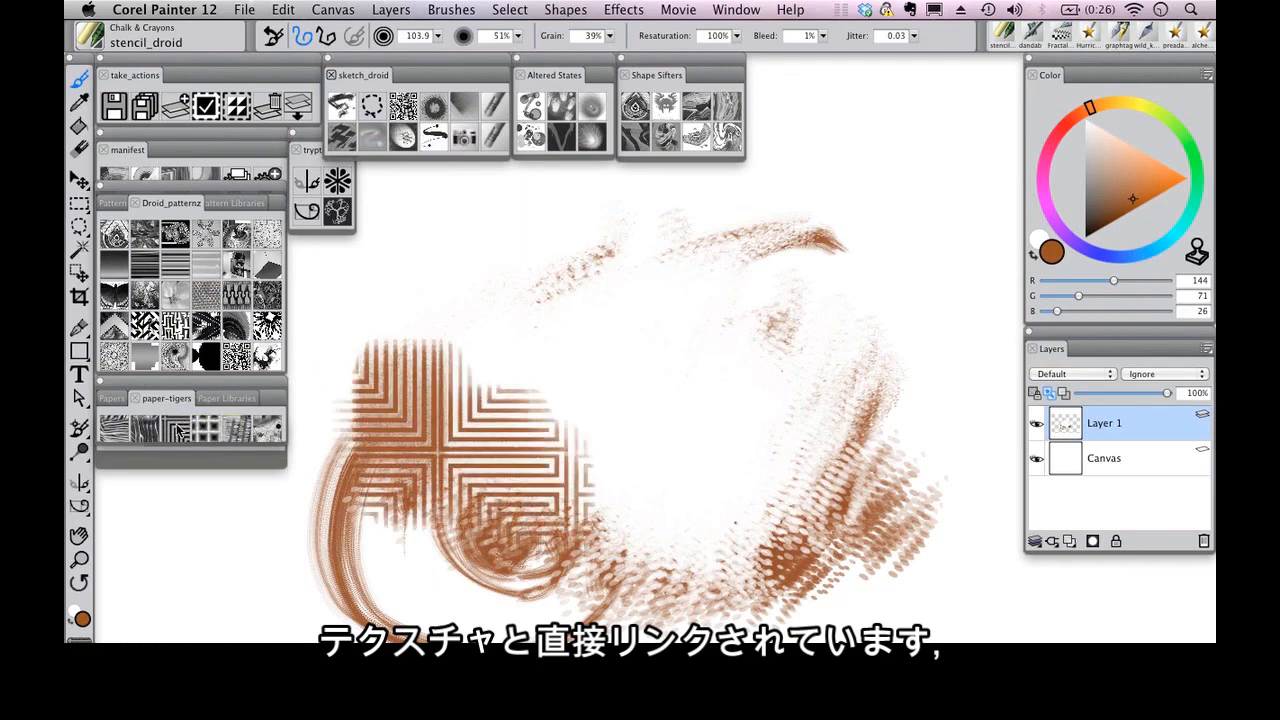
{"action": "mouse_move", "coordinate": [508, 388]}
{"action": "left_mouse_down"}
{"action": "mouse_move", "coordinate": [560, 392]}
{"action": "mouse_move", "coordinate": [606, 354]}
{"action": "left_mouse_up"}
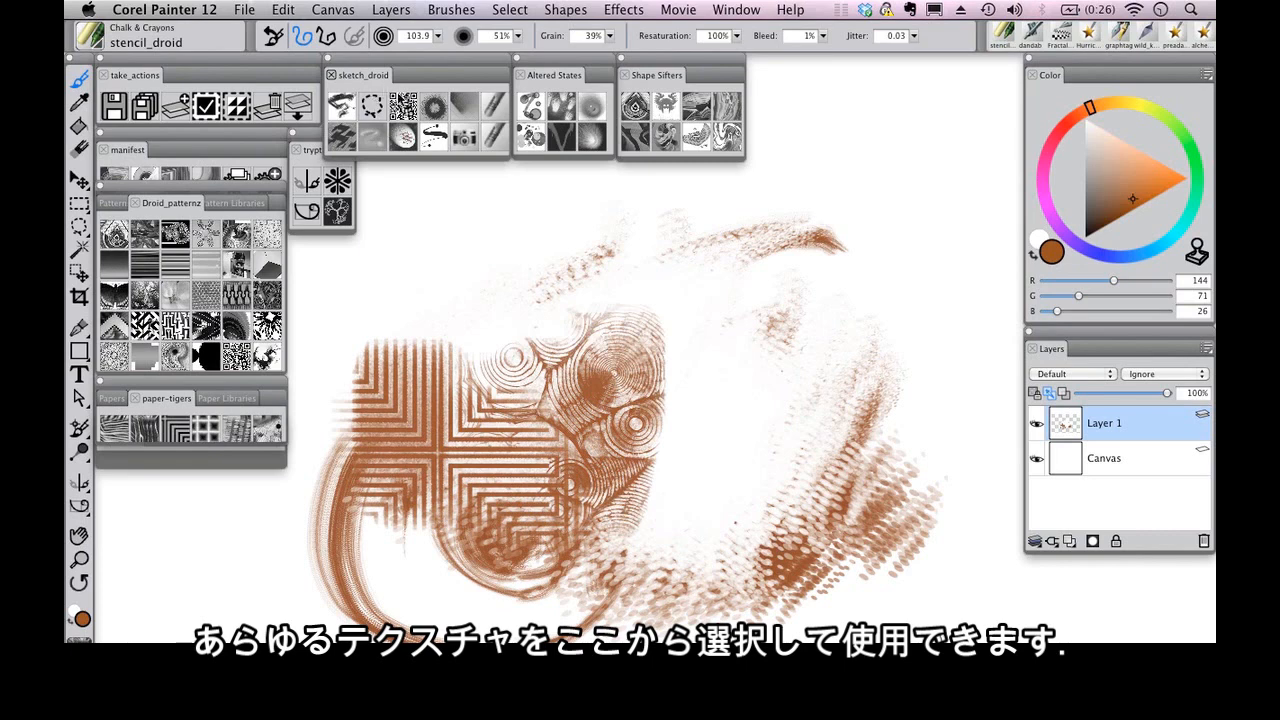
Step: Soften the upper left part of the maze texture and its edges with the faded blender
{"action": "left_click", "coordinate": [436, 134]}
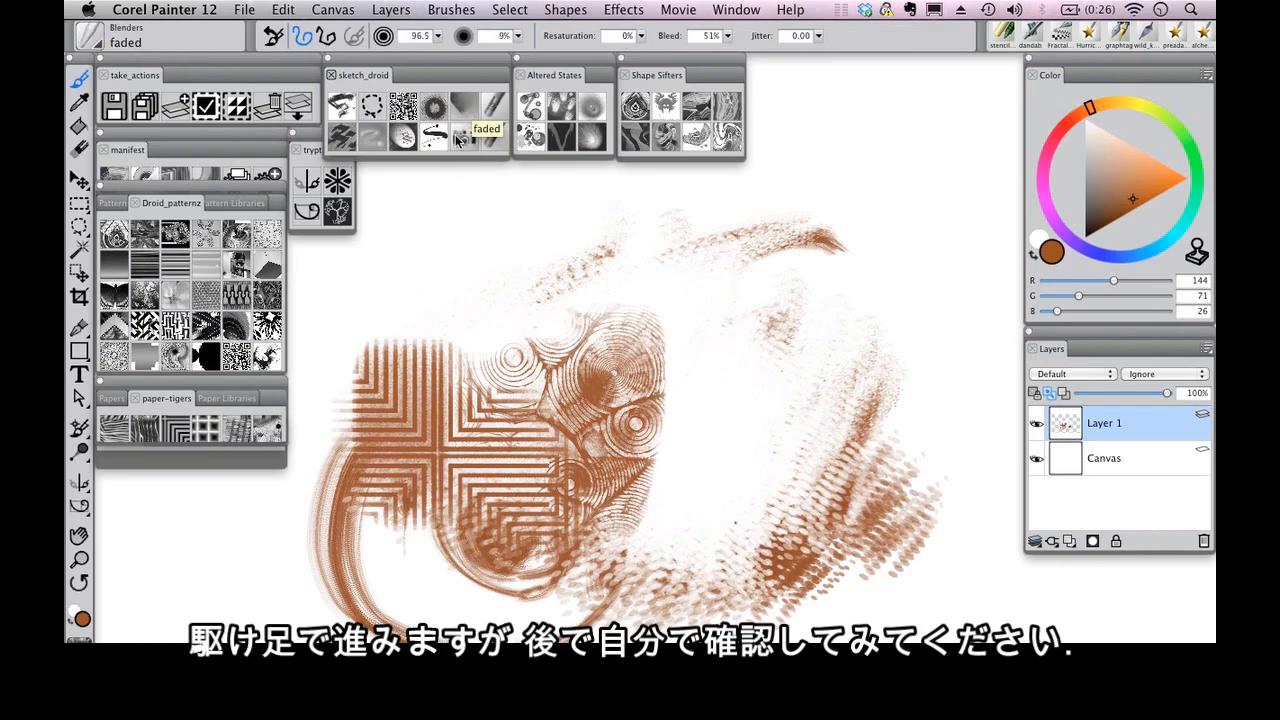
{"action": "mouse_move", "coordinate": [486, 410]}
{"action": "left_mouse_down"}
{"action": "mouse_move", "coordinate": [440, 400]}
{"action": "mouse_move", "coordinate": [443, 443]}
{"action": "left_mouse_up"}
{"action": "left_click_drag", "start_coordinate": [428, 364], "coordinate": [399, 411]}
{"action": "left_click_drag", "start_coordinate": [357, 453], "coordinate": [343, 416]}
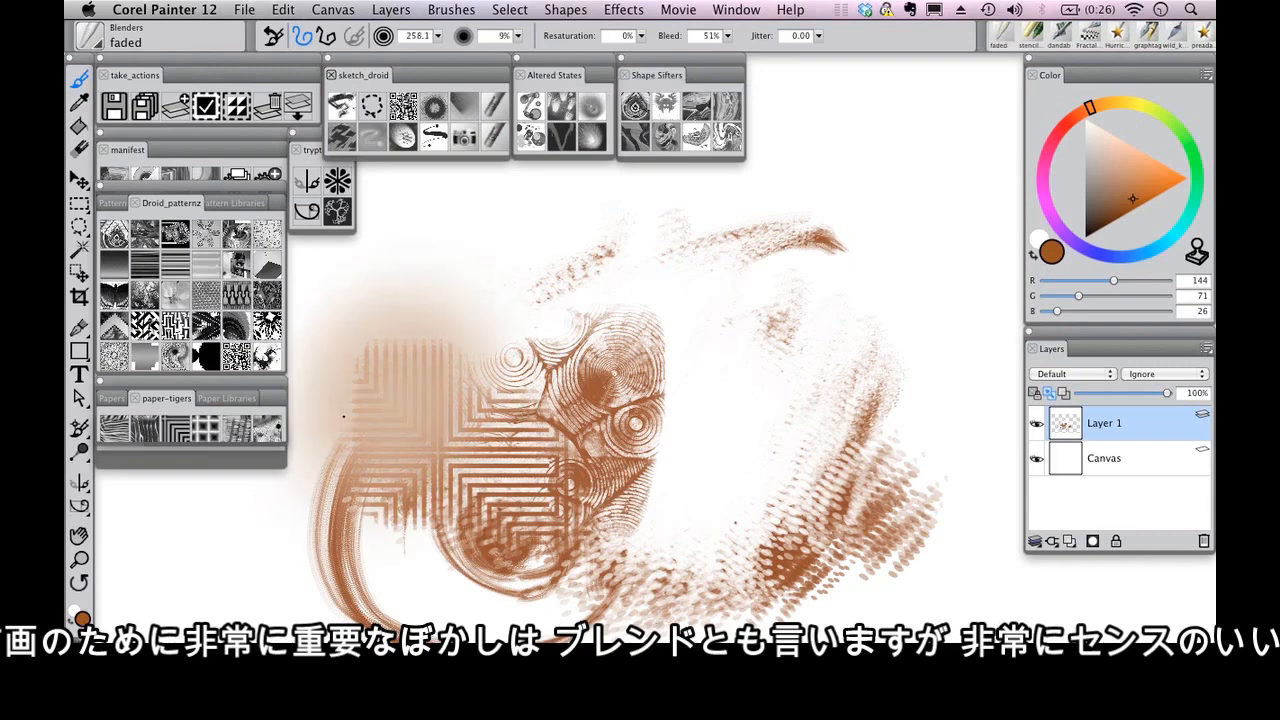
{"action": "mouse_move", "coordinate": [418, 442]}
{"action": "left_mouse_down"}
{"action": "mouse_move", "coordinate": [500, 420]}
{"action": "mouse_move", "coordinate": [538, 383]}
{"action": "left_mouse_up"}
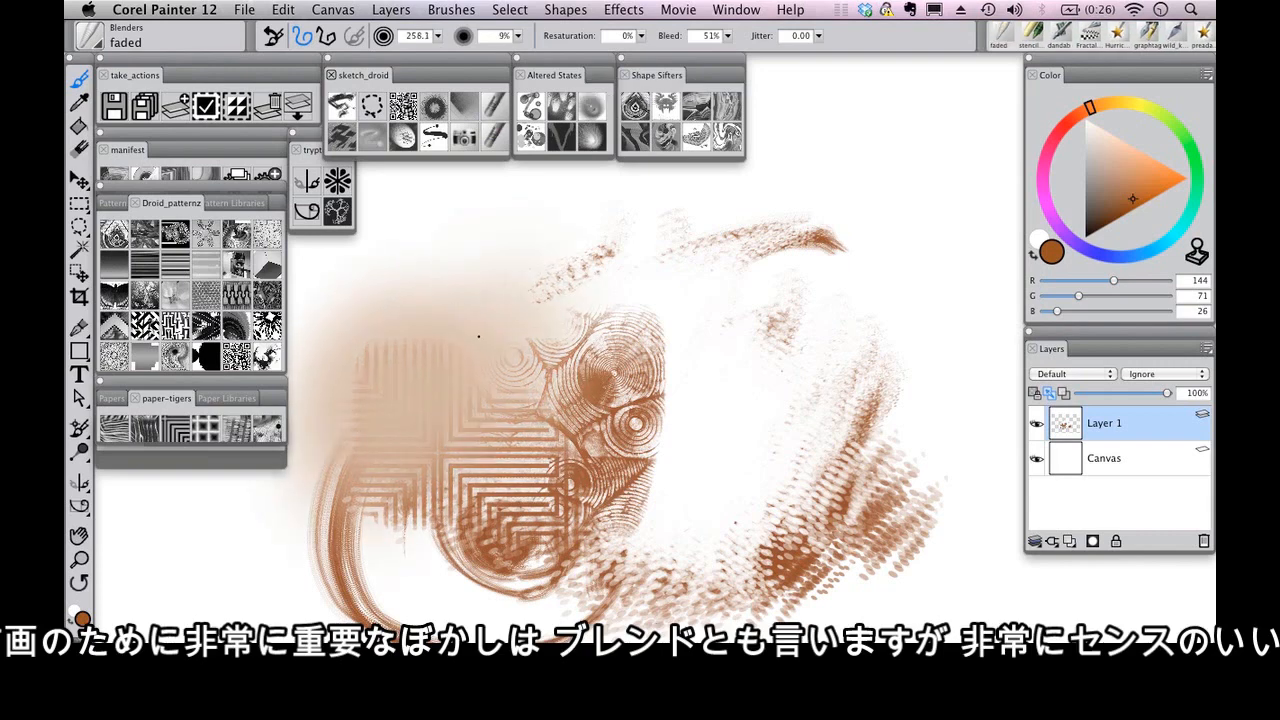
Step: Draw large calligraphic strokes across the middle of the artwork with the graphtag pen in dark brown (RGB 55, 31, 17)
{"action": "left_click", "coordinate": [344, 145]}
{"action": "left_click", "coordinate": [1101, 221]}
{"action": "mouse_move", "coordinate": [406, 301]}
{"action": "left_mouse_down"}
{"action": "mouse_move", "coordinate": [366, 360]}
{"action": "mouse_move", "coordinate": [380, 336]}
{"action": "left_mouse_up"}
{"action": "mouse_move", "coordinate": [356, 380]}
{"action": "left_mouse_down"}
{"action": "mouse_move", "coordinate": [331, 402]}
{"action": "mouse_move", "coordinate": [431, 269]}
{"action": "left_mouse_up"}
{"action": "mouse_move", "coordinate": [385, 342]}
{"action": "left_mouse_down"}
{"action": "mouse_move", "coordinate": [429, 422]}
{"action": "mouse_move", "coordinate": [522, 270]}
{"action": "left_mouse_up"}
{"action": "mouse_move", "coordinate": [530, 326]}
{"action": "left_mouse_down"}
{"action": "mouse_move", "coordinate": [630, 228]}
{"action": "mouse_move", "coordinate": [588, 305]}
{"action": "mouse_move", "coordinate": [645, 330]}
{"action": "mouse_move", "coordinate": [622, 362]}
{"action": "mouse_move", "coordinate": [737, 448]}
{"action": "mouse_move", "coordinate": [758, 430]}
{"action": "mouse_move", "coordinate": [725, 440]}
{"action": "mouse_move", "coordinate": [655, 615]}
{"action": "left_mouse_up"}
{"action": "left_click_drag", "start_coordinate": [724, 551], "coordinate": [640, 425]}
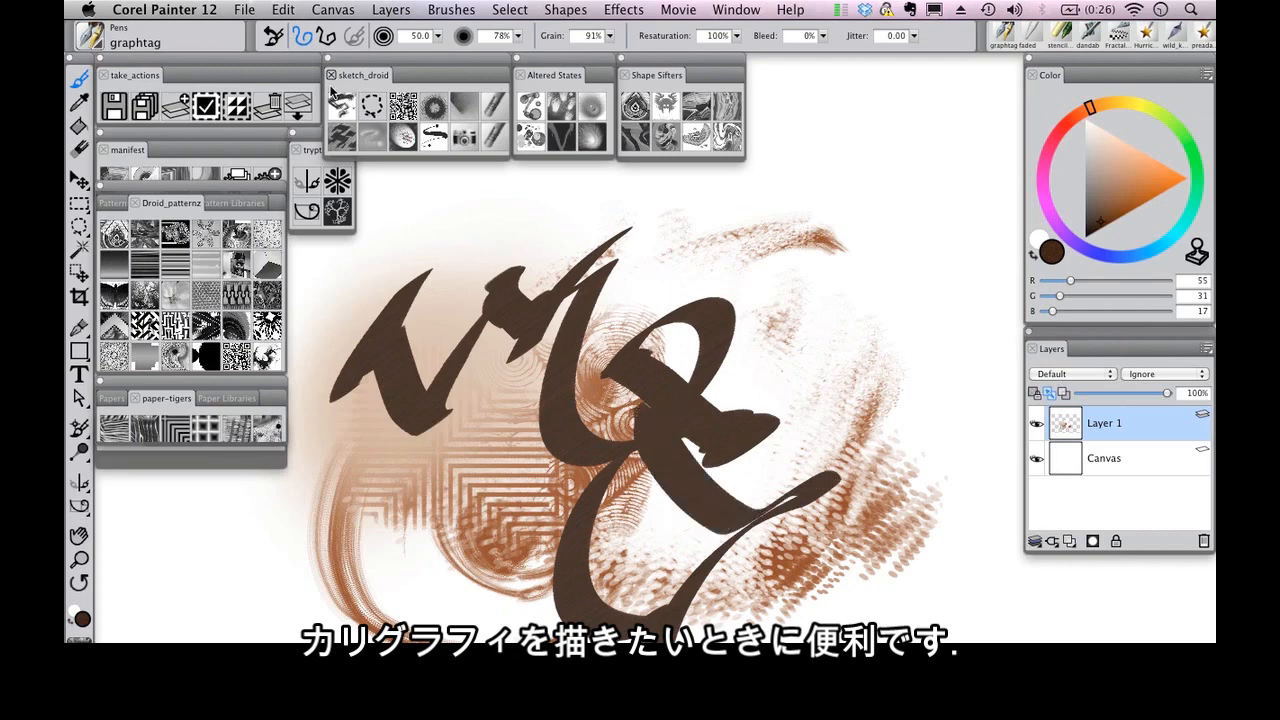
Step: Airbrush soft dark brown clouds and round shapes above and behind the lettering with soft_touch, varying the brush size
{"action": "left_click", "coordinate": [372, 137]}
{"action": "mouse_move", "coordinate": [760, 300]}
{"action": "left_mouse_down"}
{"action": "mouse_move", "coordinate": [818, 340]}
{"action": "mouse_move", "coordinate": [817, 315]}
{"action": "mouse_move", "coordinate": [786, 326]}
{"action": "left_mouse_up"}
{"action": "mouse_move", "coordinate": [798, 272]}
{"action": "left_mouse_down"}
{"action": "mouse_move", "coordinate": [834, 273]}
{"action": "mouse_move", "coordinate": [847, 239]}
{"action": "mouse_move", "coordinate": [846, 215]}
{"action": "mouse_move", "coordinate": [802, 193]}
{"action": "left_mouse_up"}
{"action": "mouse_move", "coordinate": [710, 257]}
{"action": "left_mouse_down"}
{"action": "mouse_move", "coordinate": [676, 262]}
{"action": "mouse_move", "coordinate": [672, 282]}
{"action": "mouse_move", "coordinate": [712, 300]}
{"action": "left_mouse_up"}
{"action": "left_click_drag", "start_coordinate": [886, 362], "coordinate": [890, 403]}
{"action": "left_click_drag", "start_coordinate": [868, 338], "coordinate": [932, 389]}
{"action": "mouse_move", "coordinate": [932, 332]}
{"action": "left_mouse_down"}
{"action": "mouse_move", "coordinate": [935, 376]}
{"action": "mouse_move", "coordinate": [915, 337]}
{"action": "mouse_move", "coordinate": [931, 331]}
{"action": "mouse_move", "coordinate": [903, 351]}
{"action": "left_mouse_up"}
{"action": "left_click_drag", "start_coordinate": [903, 208], "coordinate": [905, 235]}
{"action": "left_click_drag", "start_coordinate": [934, 294], "coordinate": [943, 332]}
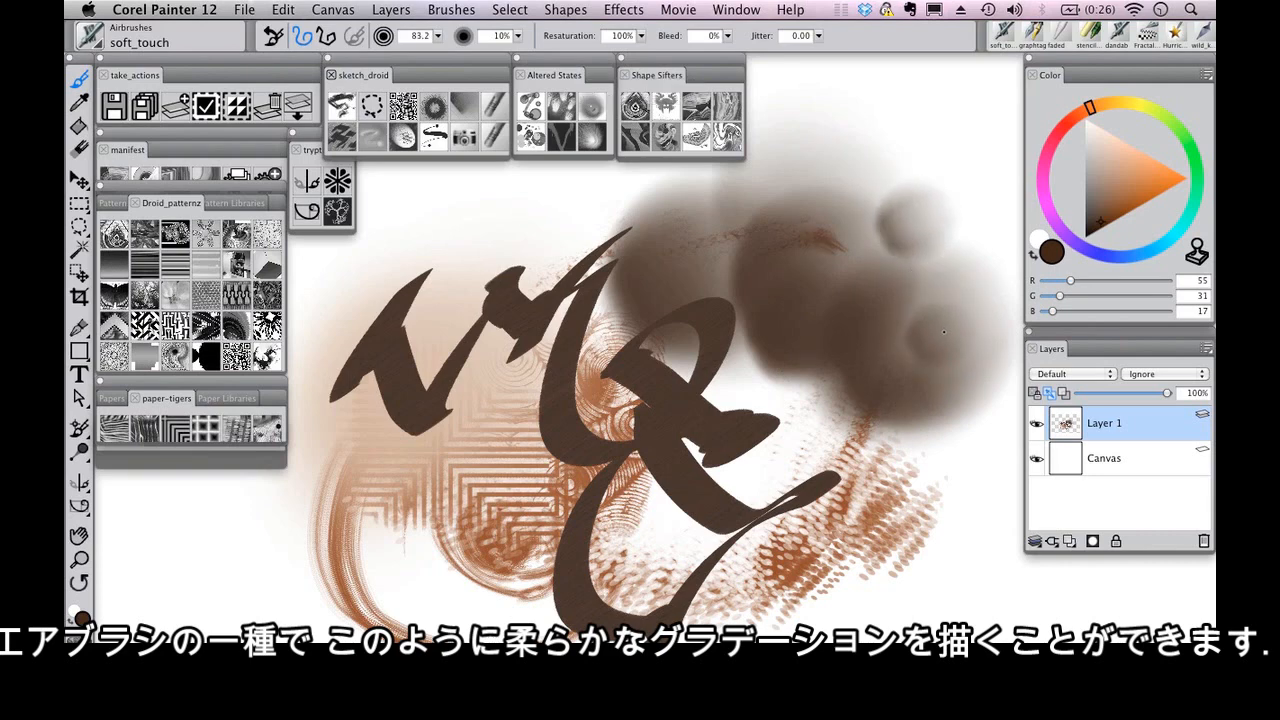
{"action": "left_click_drag", "start_coordinate": [836, 164], "coordinate": [818, 292]}
{"action": "left_click_drag", "start_coordinate": [770, 235], "coordinate": [741, 161]}
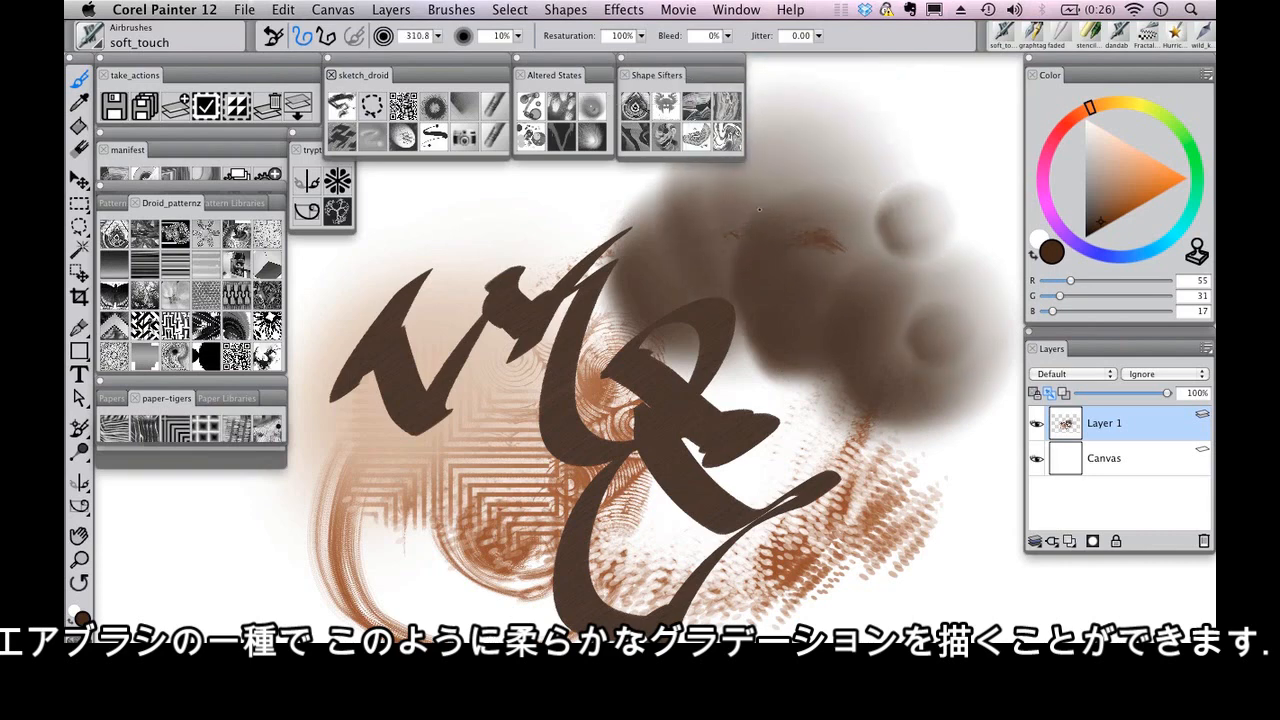
{"action": "left_click_drag", "start_coordinate": [647, 212], "coordinate": [622, 218]}
{"action": "mouse_move", "coordinate": [591, 227]}
{"action": "left_mouse_down"}
{"action": "mouse_move", "coordinate": [553, 225]}
{"action": "mouse_move", "coordinate": [609, 305]}
{"action": "left_mouse_up"}
{"action": "mouse_move", "coordinate": [630, 348]}
{"action": "left_mouse_down"}
{"action": "mouse_move", "coordinate": [633, 338]}
{"action": "mouse_move", "coordinate": [568, 346]}
{"action": "mouse_move", "coordinate": [552, 266]}
{"action": "mouse_move", "coordinate": [532, 250]}
{"action": "mouse_move", "coordinate": [528, 262]}
{"action": "left_mouse_up"}
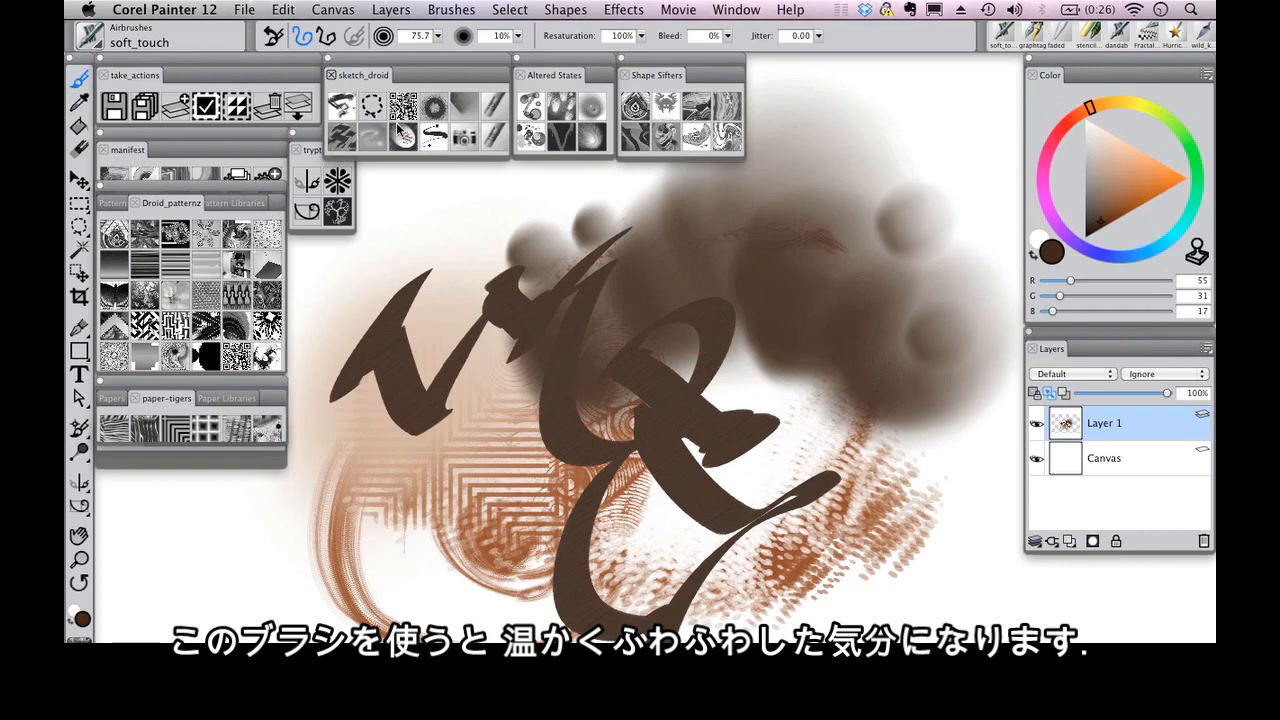
Step: Add fine cross-hatched dark brown shading over the left part of the lettering with the scratcher_droid brush
{"action": "left_click", "coordinate": [405, 138]}
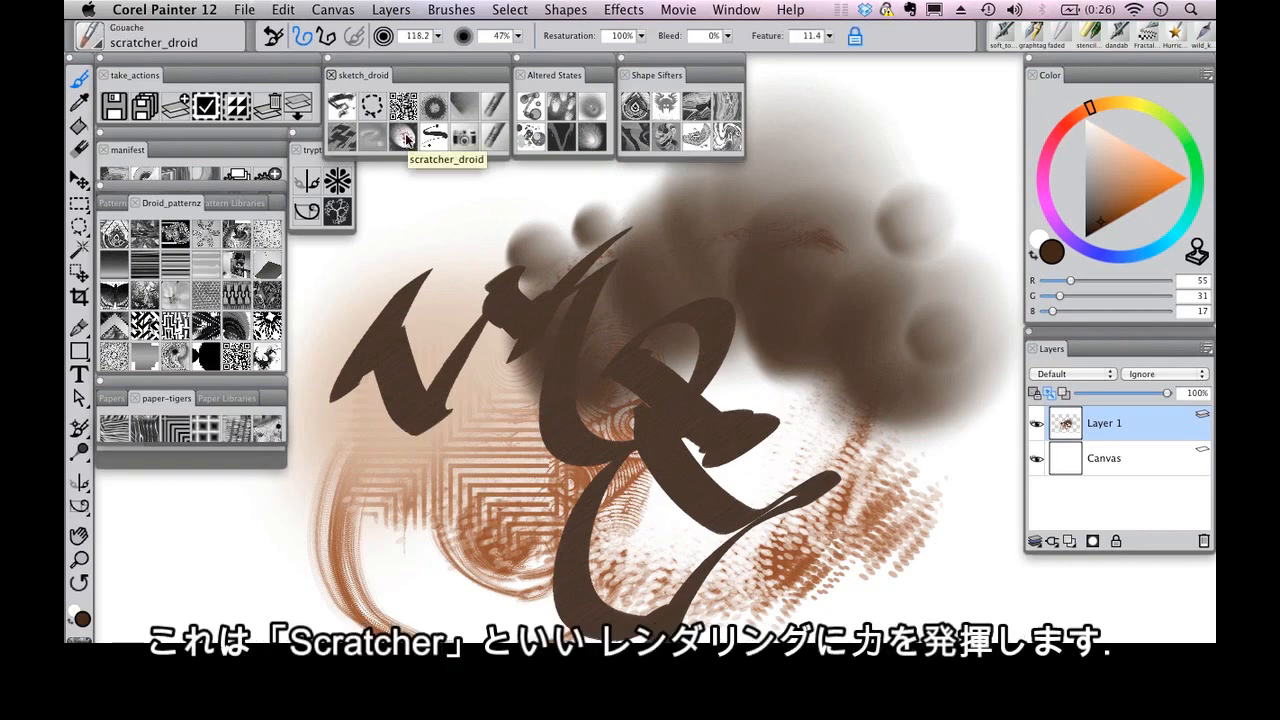
{"action": "mouse_move", "coordinate": [434, 197]}
{"action": "left_mouse_down"}
{"action": "mouse_move", "coordinate": [478, 298]}
{"action": "mouse_move", "coordinate": [455, 240]}
{"action": "mouse_move", "coordinate": [500, 440]}
{"action": "mouse_move", "coordinate": [598, 525]}
{"action": "mouse_move", "coordinate": [495, 402]}
{"action": "mouse_move", "coordinate": [538, 393]}
{"action": "left_mouse_up"}
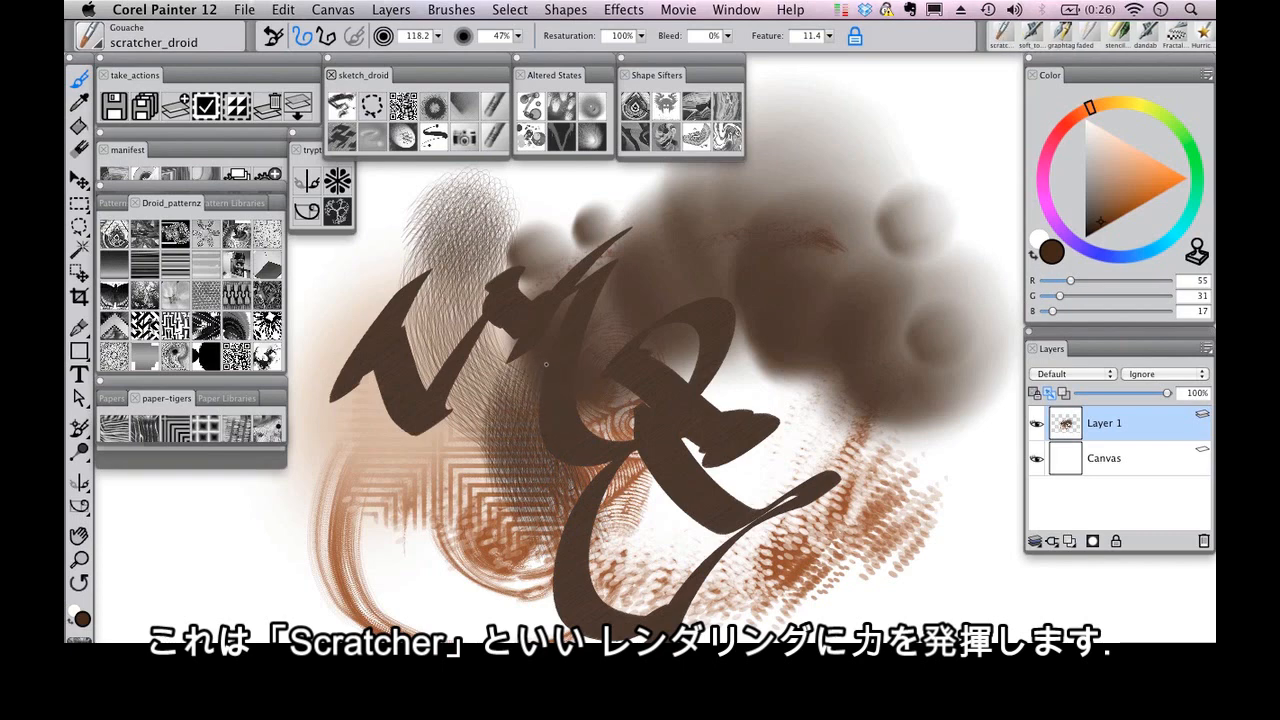
{"action": "left_click_drag", "start_coordinate": [546, 379], "coordinate": [560, 413]}
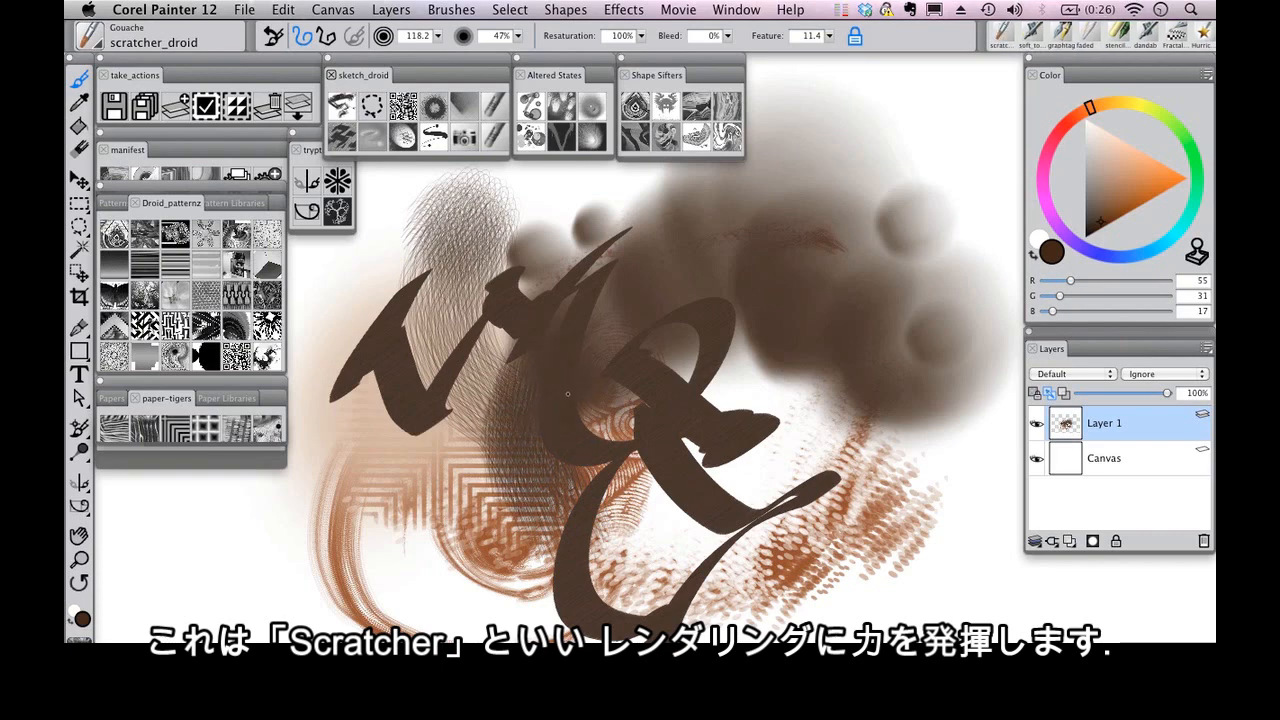
{"action": "mouse_move", "coordinate": [513, 318]}
{"action": "left_mouse_down"}
{"action": "mouse_move", "coordinate": [450, 380]}
{"action": "mouse_move", "coordinate": [470, 490]}
{"action": "left_mouse_up"}
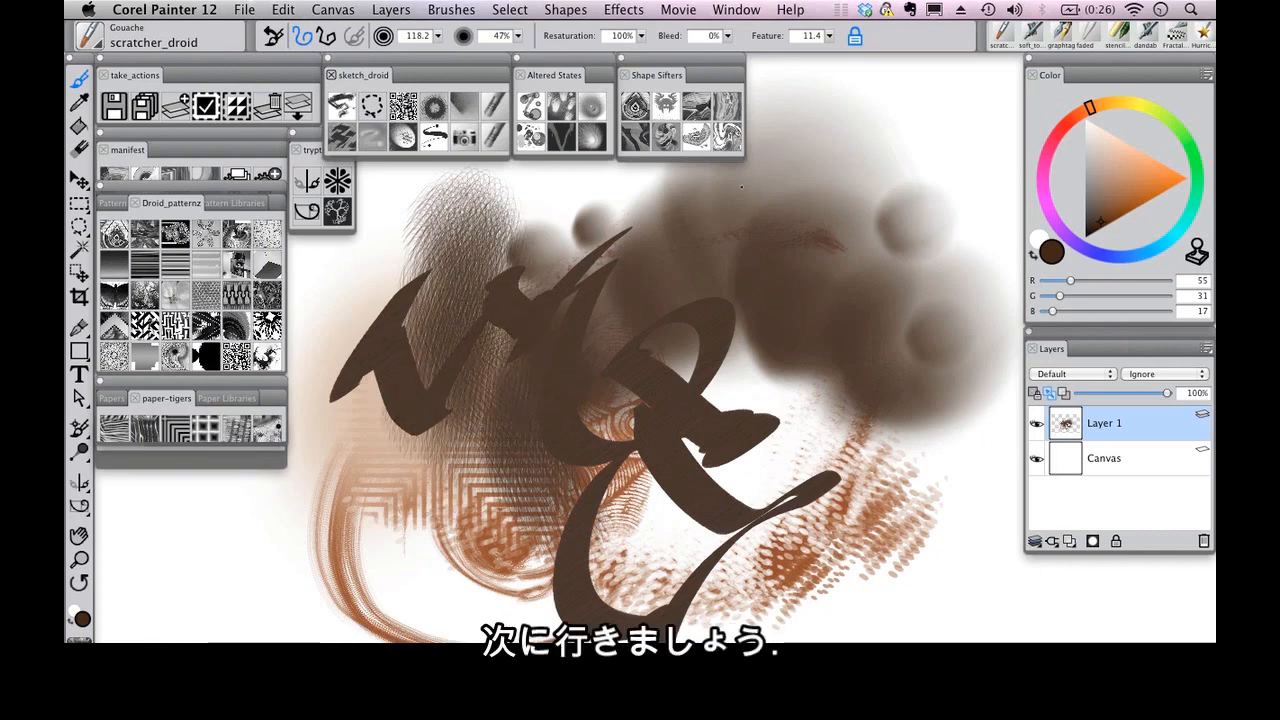
Step: Blur the left end of the dark calligraphic lettering with the mao photo brush
{"action": "left_click", "coordinate": [462, 141]}
{"action": "mouse_move", "coordinate": [431, 311]}
{"action": "left_mouse_down"}
{"action": "mouse_move", "coordinate": [373, 340]}
{"action": "mouse_move", "coordinate": [350, 386]}
{"action": "left_mouse_up"}
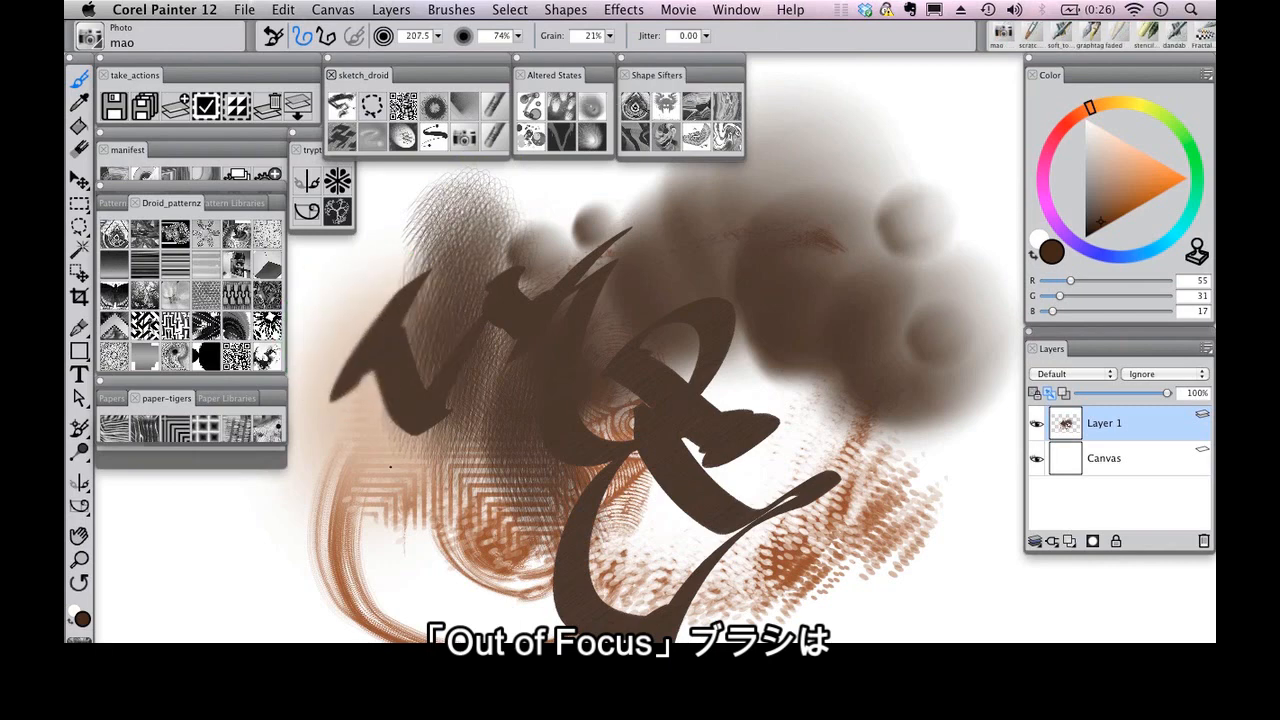
Step: Erase a soft patch from the left lettering, then punch hard round holes in the artwork with the Erase All Hard brush
{"action": "left_click", "coordinate": [489, 106]}
{"action": "left_click_drag", "start_coordinate": [458, 280], "coordinate": [412, 335]}
{"action": "left_click", "coordinate": [483, 157]}
{"action": "left_click", "coordinate": [540, 357]}
{"action": "left_click", "coordinate": [645, 303]}
{"action": "left_click", "coordinate": [708, 182]}
{"action": "left_click", "coordinate": [729, 191]}
Step: Wipe the remaining artwork off Layer 1 with large Erase All Hard strokes
{"action": "left_click_drag", "start_coordinate": [705, 354], "coordinate": [736, 518]}
{"action": "left_click_drag", "start_coordinate": [753, 443], "coordinate": [803, 572]}
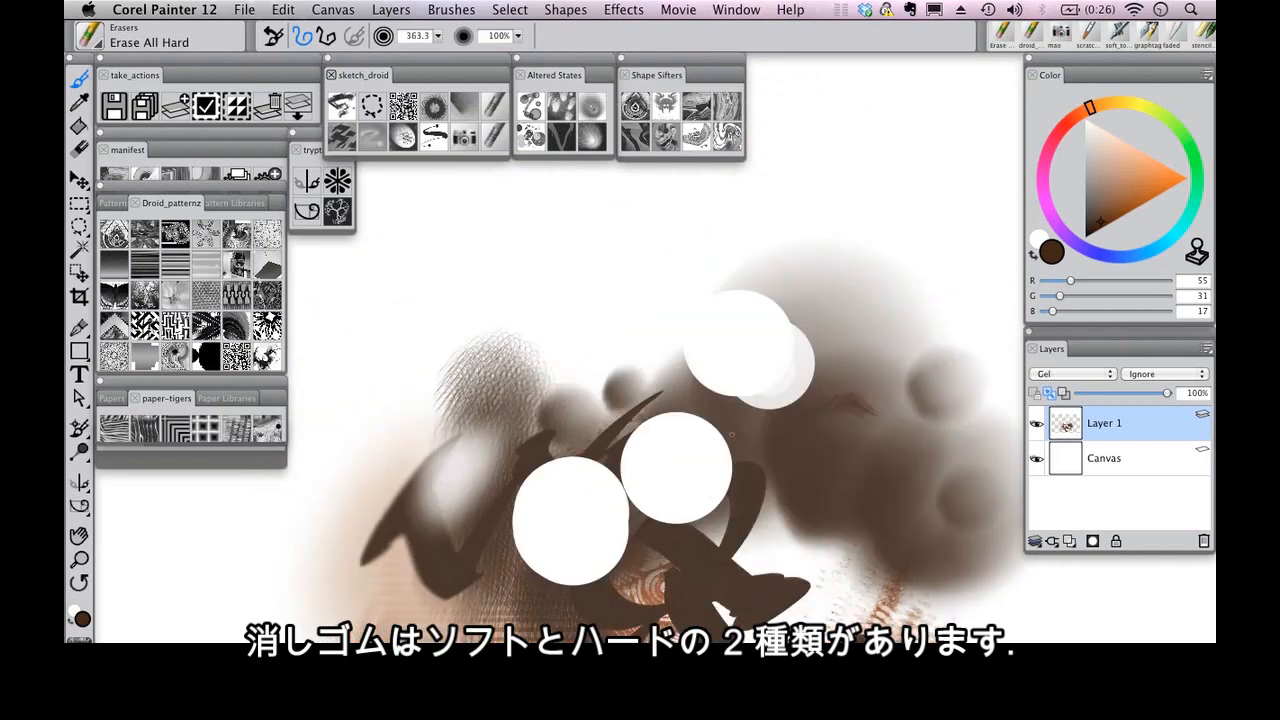
{"action": "left_click_drag", "start_coordinate": [700, 434], "coordinate": [559, 260]}
{"action": "mouse_move", "coordinate": [680, 440]}
{"action": "left_mouse_down"}
{"action": "mouse_move", "coordinate": [649, 572]}
{"action": "mouse_move", "coordinate": [375, 508]}
{"action": "mouse_move", "coordinate": [780, 234]}
{"action": "mouse_move", "coordinate": [351, 529]}
{"action": "mouse_move", "coordinate": [551, 203]}
{"action": "left_mouse_up"}
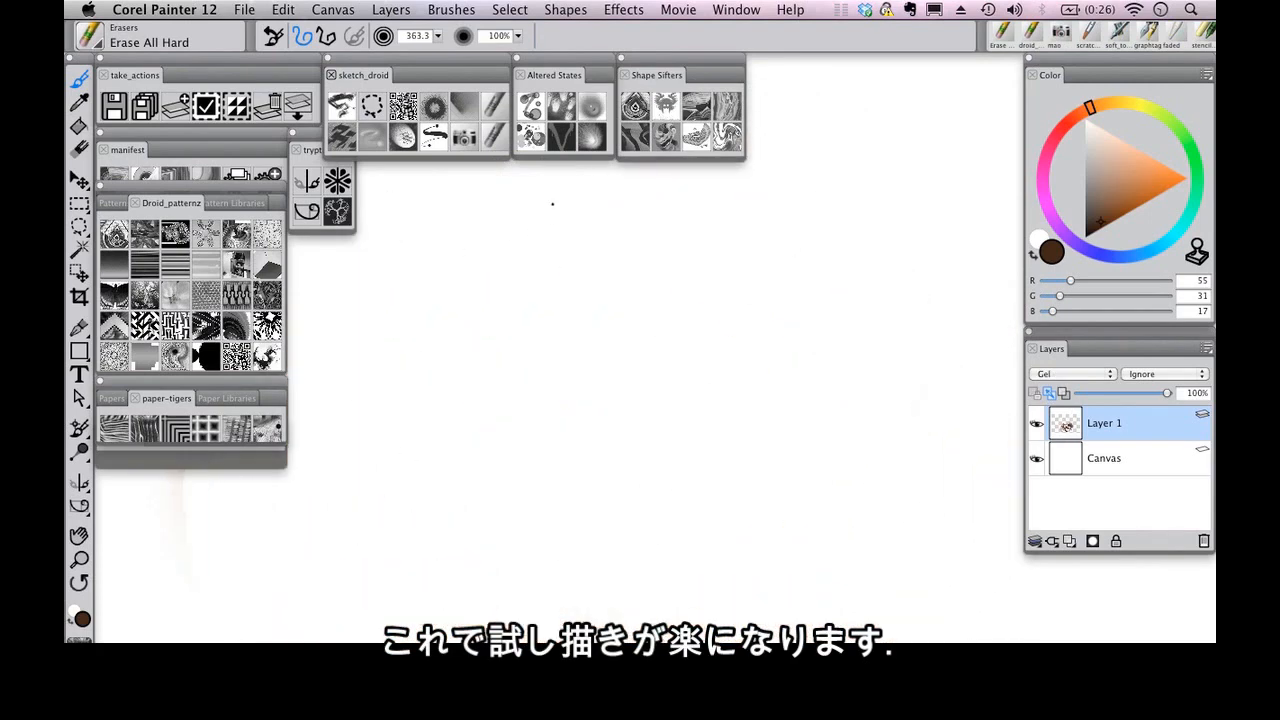
Step: Paint clusters and bands of large overlapping translucent circles across the blank canvas with the velicoraptor_rex brush
{"action": "left_click", "coordinate": [531, 116]}
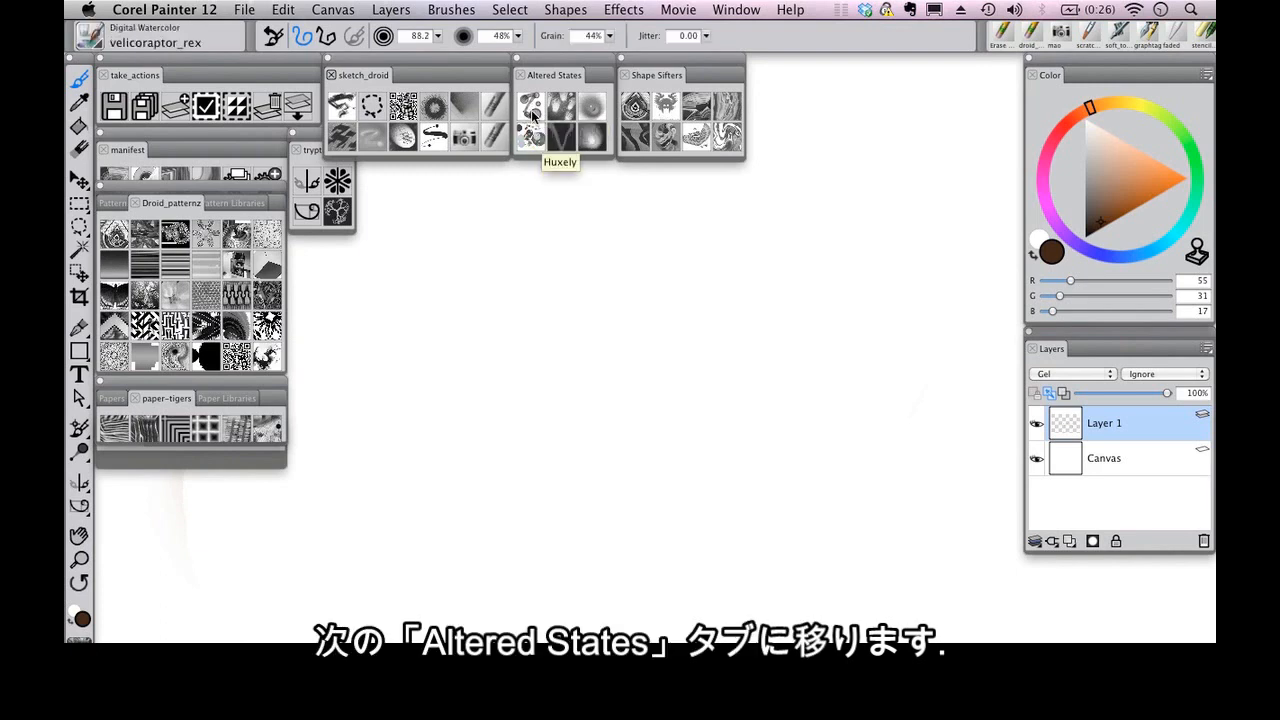
{"action": "left_click_drag", "start_coordinate": [500, 340], "coordinate": [528, 312]}
{"action": "mouse_move", "coordinate": [765, 225]}
{"action": "left_mouse_down"}
{"action": "mouse_move", "coordinate": [475, 504]}
{"action": "mouse_move", "coordinate": [447, 598]}
{"action": "mouse_move", "coordinate": [447, 563]}
{"action": "mouse_move", "coordinate": [638, 565]}
{"action": "mouse_move", "coordinate": [748, 388]}
{"action": "mouse_move", "coordinate": [818, 342]}
{"action": "mouse_move", "coordinate": [779, 410]}
{"action": "mouse_move", "coordinate": [473, 512]}
{"action": "mouse_move", "coordinate": [454, 462]}
{"action": "mouse_move", "coordinate": [428, 444]}
{"action": "mouse_move", "coordinate": [473, 519]}
{"action": "mouse_move", "coordinate": [380, 342]}
{"action": "mouse_move", "coordinate": [438, 293]}
{"action": "mouse_move", "coordinate": [439, 353]}
{"action": "mouse_move", "coordinate": [494, 376]}
{"action": "left_mouse_up"}
{"action": "left_click", "coordinate": [560, 409], "text": "alt+super"}
{"action": "mouse_move", "coordinate": [421, 428]}
{"action": "left_mouse_down"}
{"action": "mouse_move", "coordinate": [886, 251]}
{"action": "mouse_move", "coordinate": [874, 247]}
{"action": "mouse_move", "coordinate": [950, 428]}
{"action": "mouse_move", "coordinate": [957, 399]}
{"action": "mouse_move", "coordinate": [931, 461]}
{"action": "mouse_move", "coordinate": [481, 611]}
{"action": "left_mouse_up"}
Step: Reduce the velicoraptor_rex brush to size 66 and draw thin looping strokes below the large circle clusters
{"action": "key", "text": "["}
{"action": "key", "text": "["}
{"action": "key", "text": "["}
{"action": "key", "text": "["}
{"action": "key", "text": "["}
{"action": "key", "text": "["}
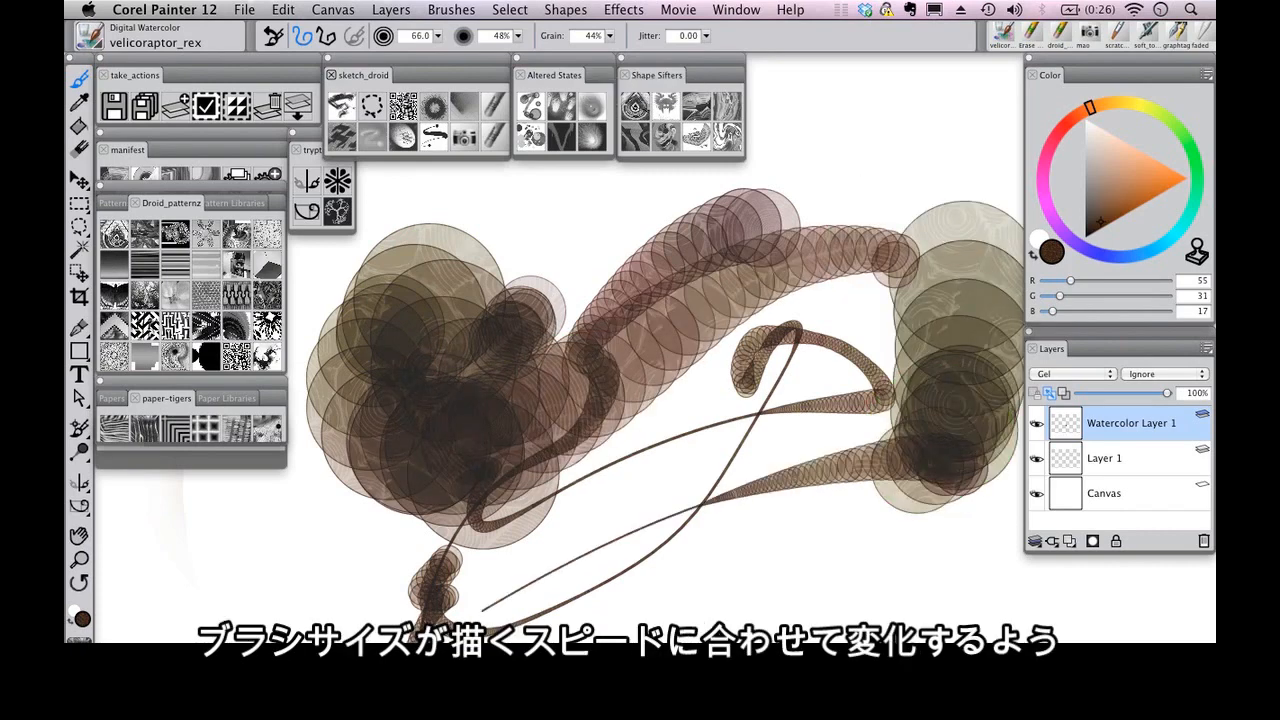
{"action": "mouse_move", "coordinate": [405, 635]}
{"action": "left_mouse_down"}
{"action": "mouse_move", "coordinate": [215, 560]}
{"action": "mouse_move", "coordinate": [340, 600]}
{"action": "mouse_move", "coordinate": [600, 640]}
{"action": "left_mouse_up"}
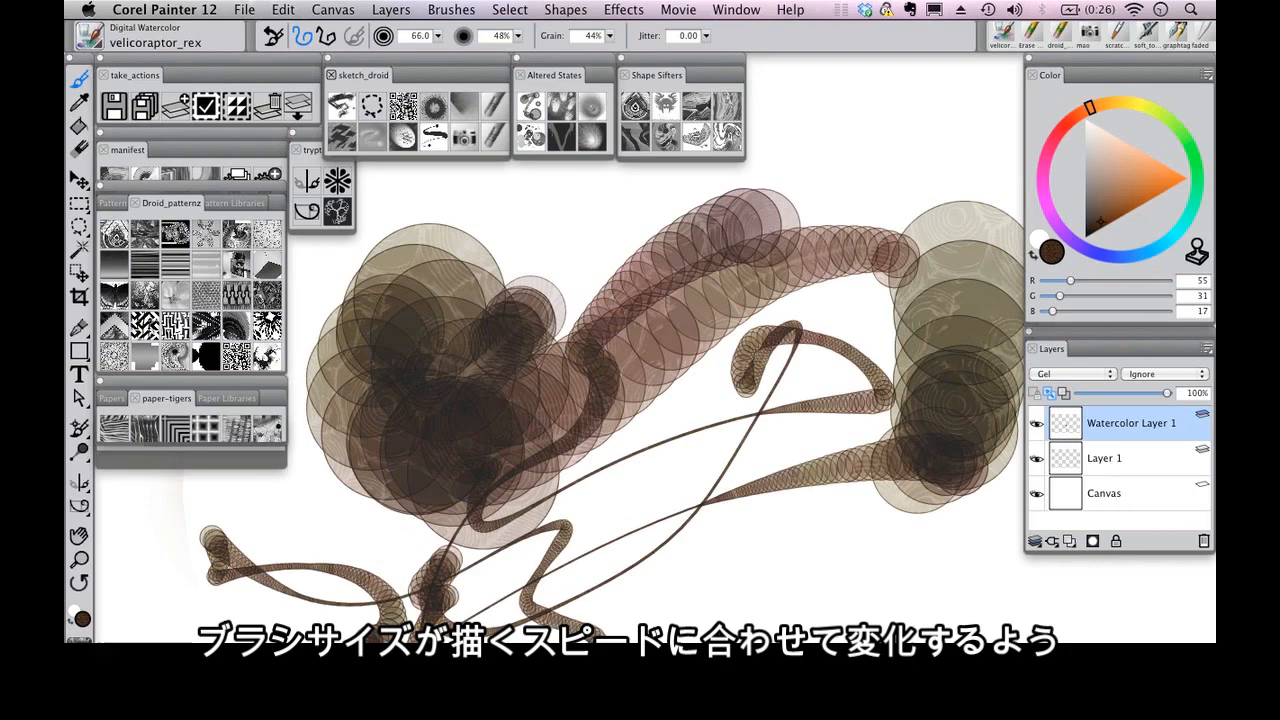
{"action": "left_click_drag", "start_coordinate": [754, 456], "coordinate": [754, 440]}
Step: Choose the alchemeyez brush and drop all layers onto the Canvas
{"action": "left_click", "coordinate": [562, 108]}
{"action": "left_click", "coordinate": [1206, 349]}
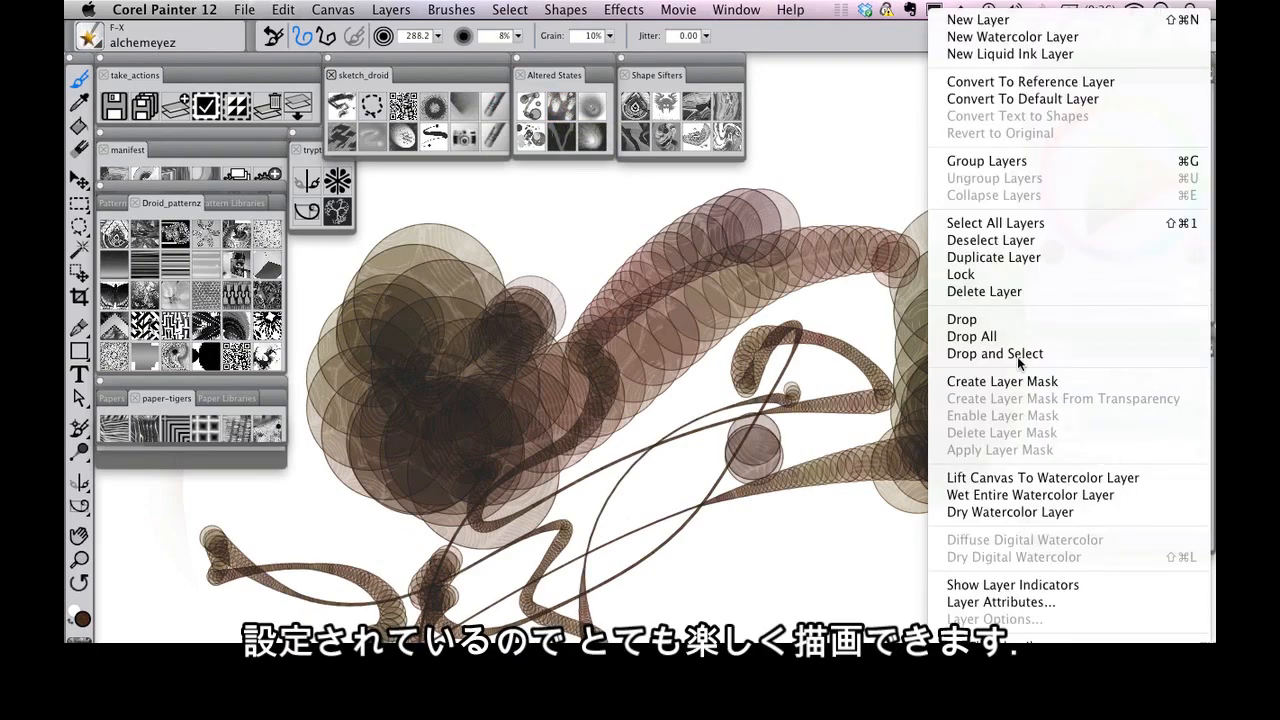
{"action": "left_click", "coordinate": [1015, 340]}
{"action": "left_click", "coordinate": [297, 110]}
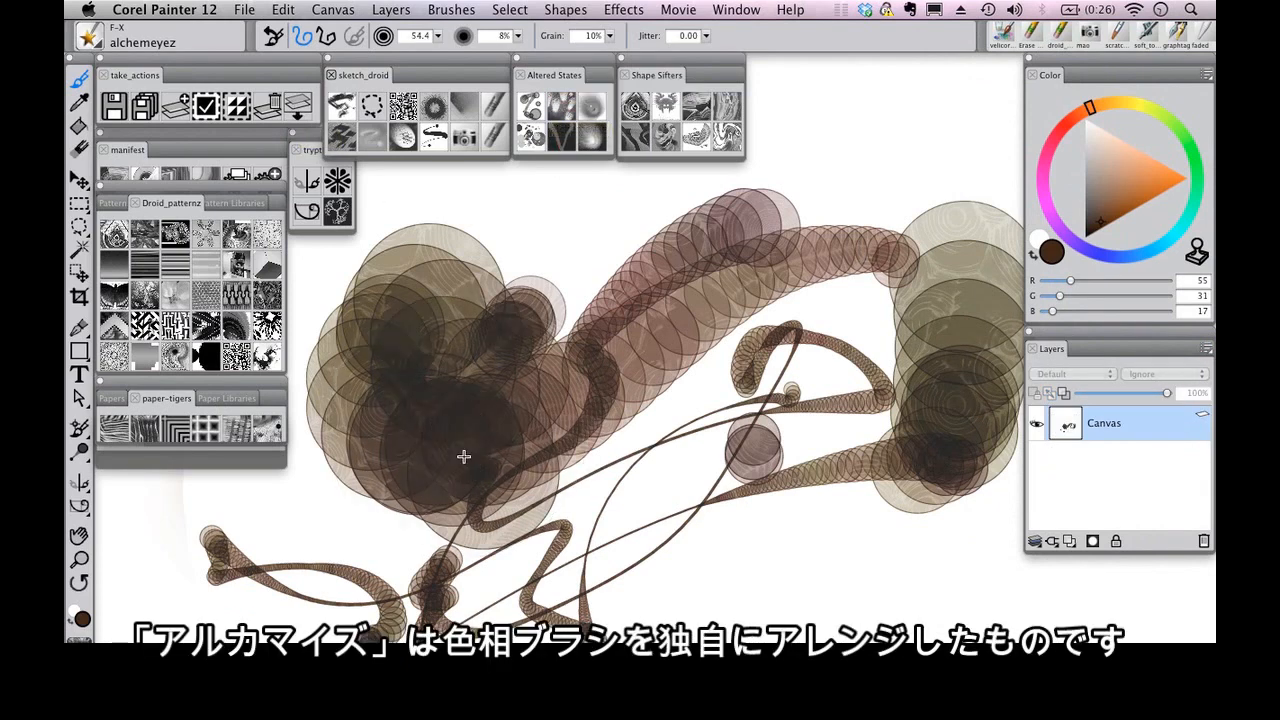
Step: Paint a glowing red highlight over the left circle cluster with alchemeyez in dark red-brown (RGB 39, 10, 3), varying the brush size
{"action": "left_click", "coordinate": [997, 180]}
{"action": "left_click", "coordinate": [1101, 229]}
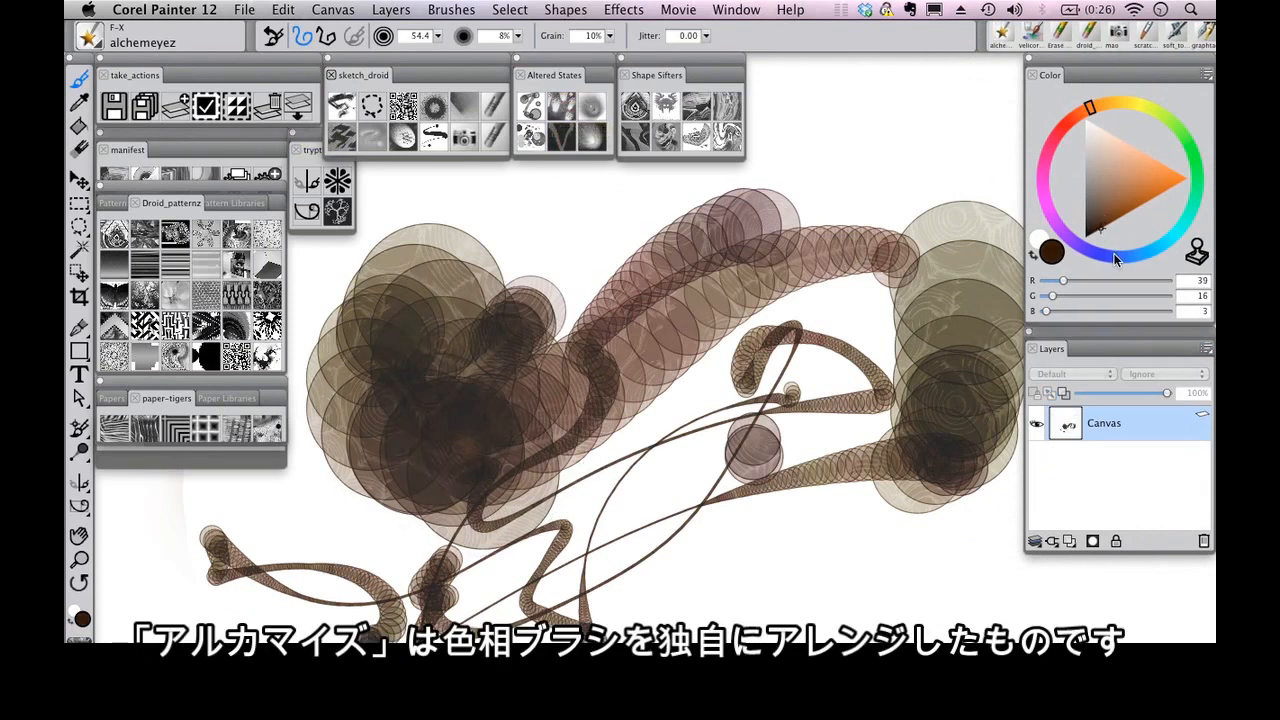
{"action": "left_click", "coordinate": [1125, 257]}
{"action": "left_click", "coordinate": [1076, 114]}
{"action": "left_click_drag", "start_coordinate": [489, 469], "coordinate": [610, 469]}
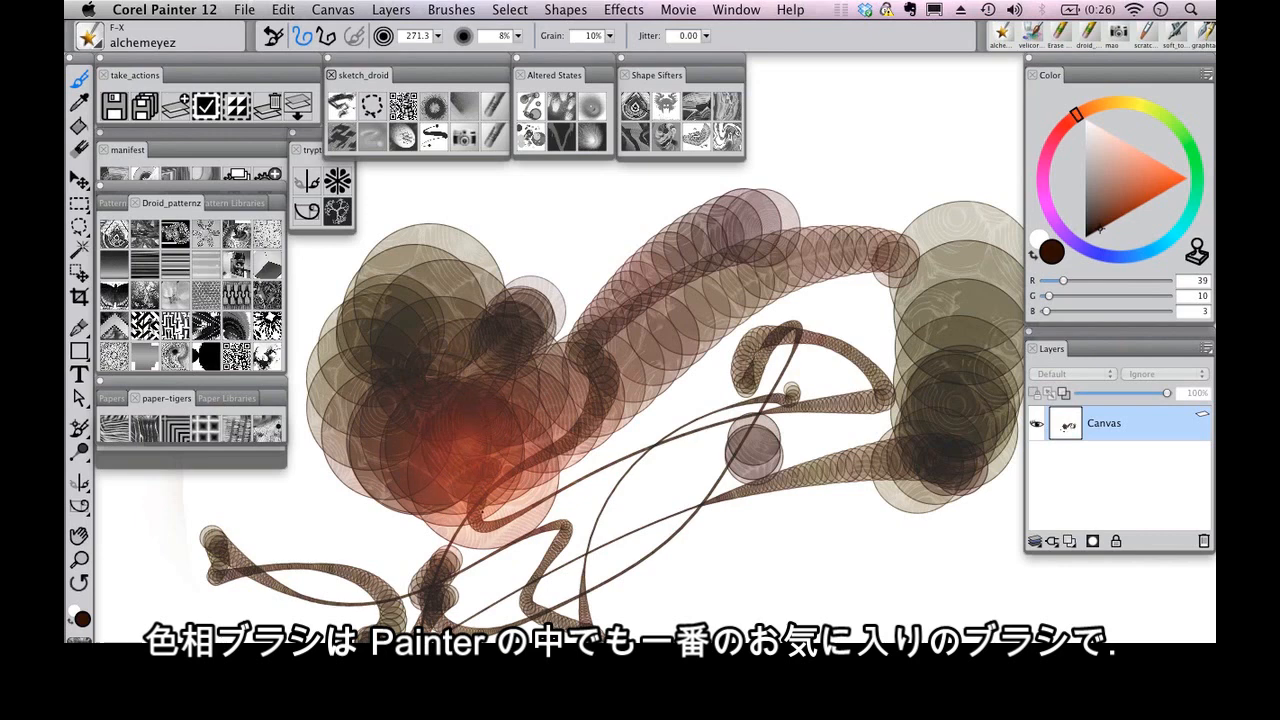
{"action": "left_click_drag", "start_coordinate": [459, 435], "coordinate": [400, 435]}
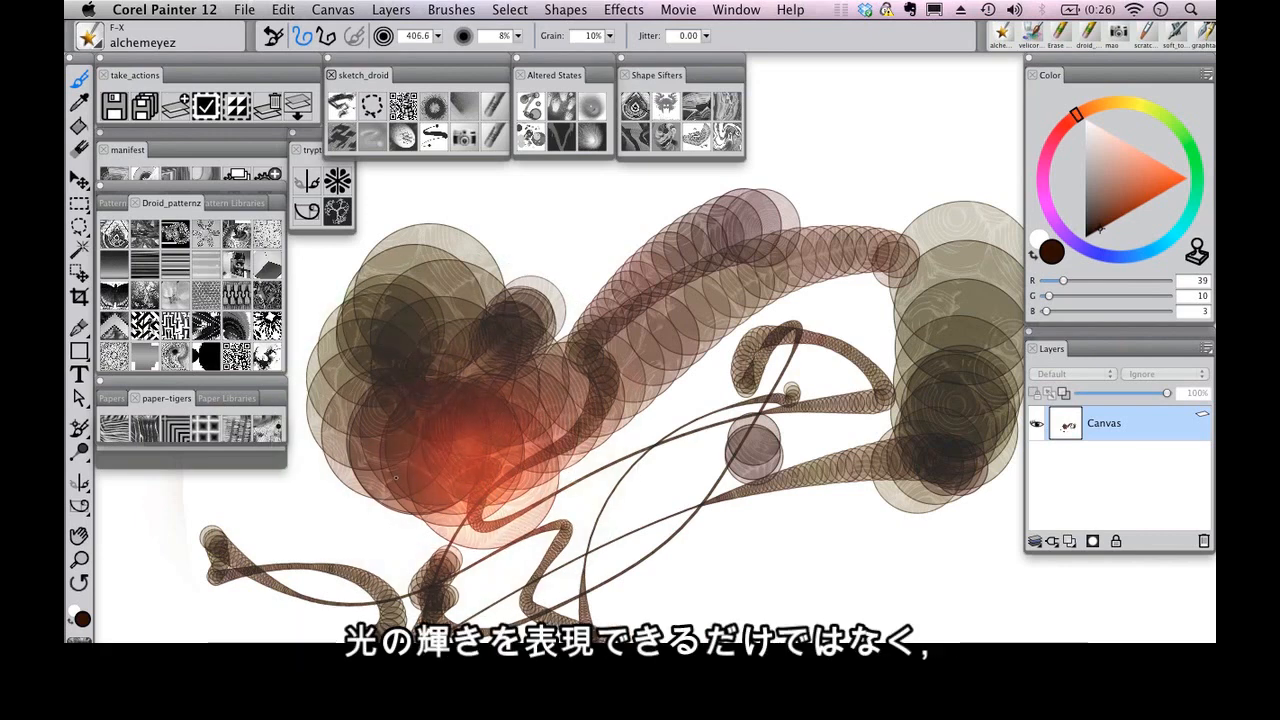
{"action": "left_click_drag", "start_coordinate": [471, 452], "coordinate": [478, 445]}
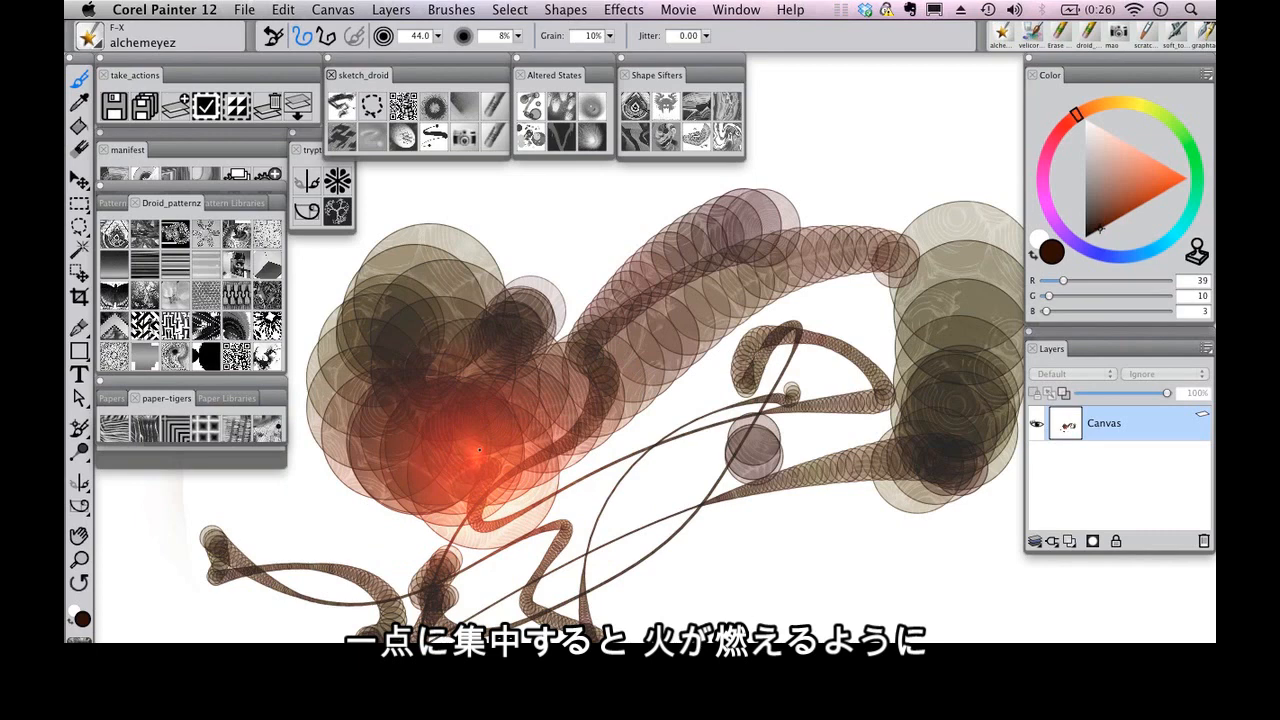
{"action": "left_click_drag", "start_coordinate": [478, 475], "coordinate": [484, 491]}
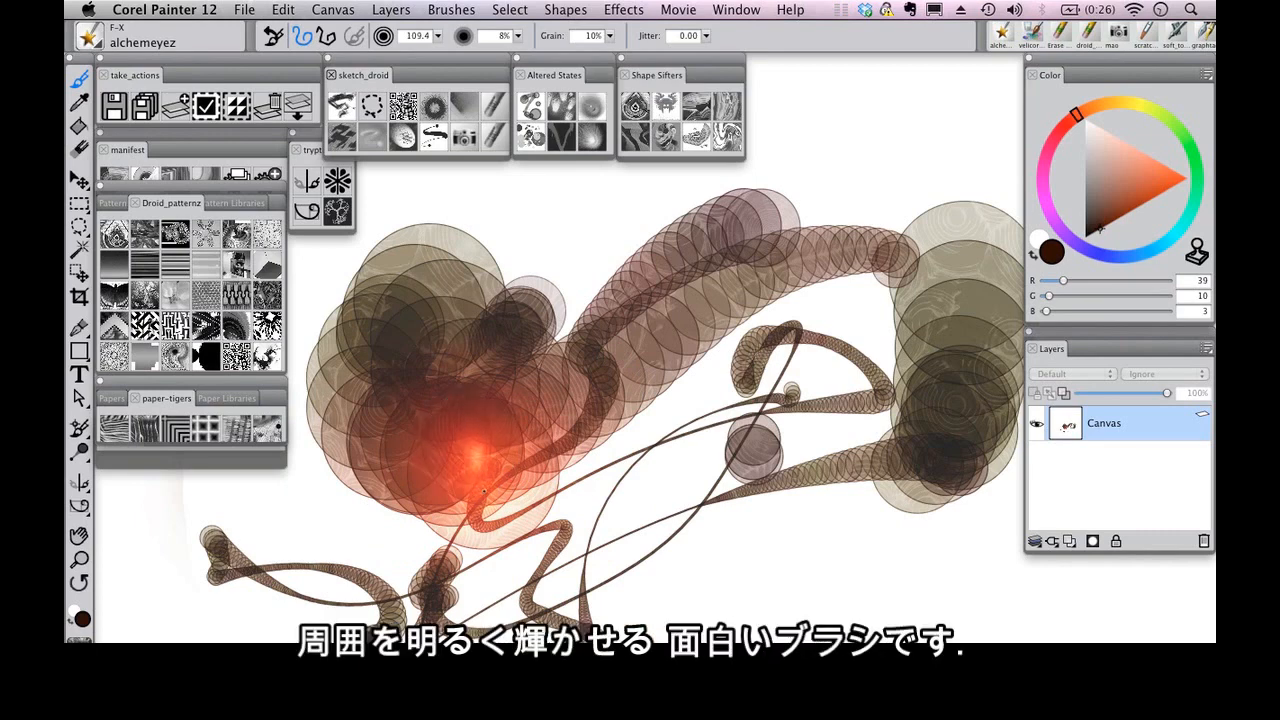
Step: Spray dark red-brown speckles above and over the left circle cluster with the Graffiti airbrush
{"action": "left_click", "coordinate": [593, 107]}
{"action": "left_click_drag", "start_coordinate": [577, 251], "coordinate": [607, 281]}
{"action": "left_click_drag", "start_coordinate": [533, 220], "coordinate": [524, 208]}
{"action": "left_click_drag", "start_coordinate": [581, 317], "coordinate": [612, 396]}
{"action": "left_click_drag", "start_coordinate": [540, 275], "coordinate": [601, 364]}
{"action": "mouse_move", "coordinate": [560, 305]}
{"action": "left_mouse_down"}
{"action": "mouse_move", "coordinate": [600, 290]}
{"action": "mouse_move", "coordinate": [626, 333]}
{"action": "left_mouse_up"}
{"action": "mouse_move", "coordinate": [545, 348]}
{"action": "left_mouse_down"}
{"action": "mouse_move", "coordinate": [590, 318]}
{"action": "mouse_move", "coordinate": [650, 305]}
{"action": "left_mouse_up"}
Step: Spray golden-brown speckles (RGB 167, 129, 77) over the dark sprayed area with the Graffiti airbrush
{"action": "left_click", "coordinate": [1120, 178]}
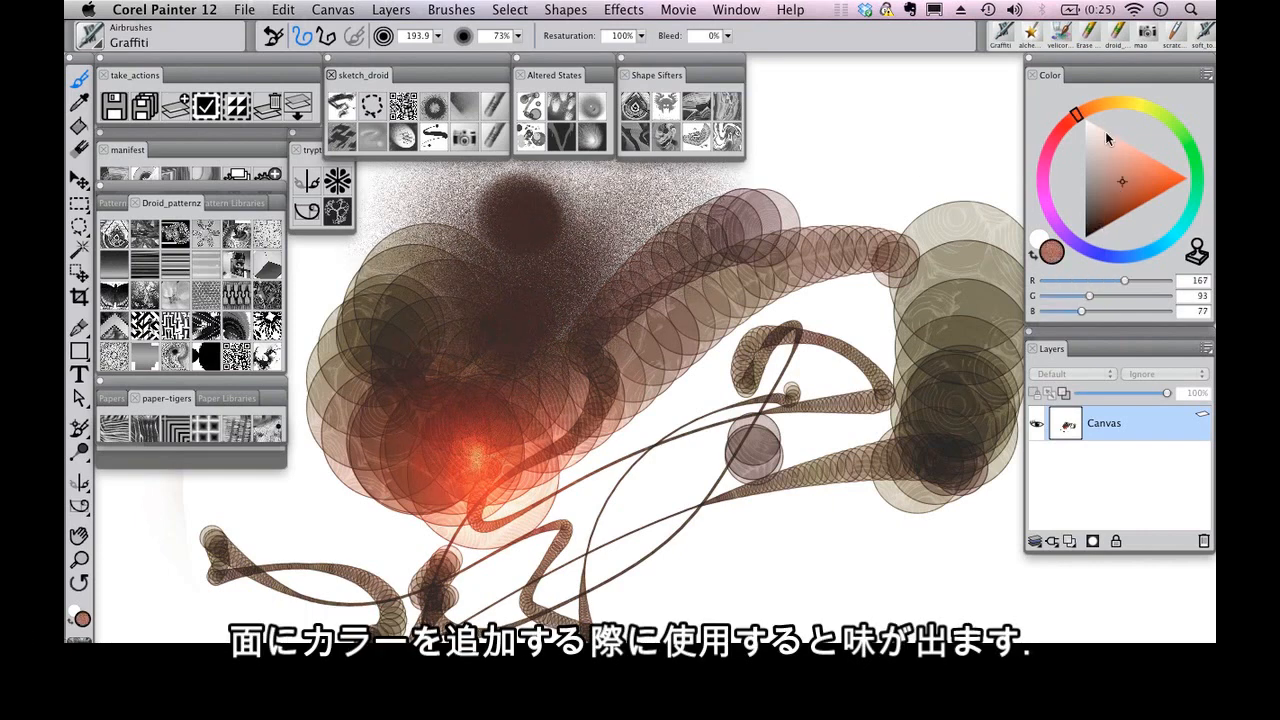
{"action": "left_click", "coordinate": [1100, 105]}
{"action": "mouse_move", "coordinate": [605, 312]}
{"action": "left_mouse_down"}
{"action": "mouse_move", "coordinate": [520, 230]}
{"action": "mouse_move", "coordinate": [620, 318]}
{"action": "left_mouse_up"}
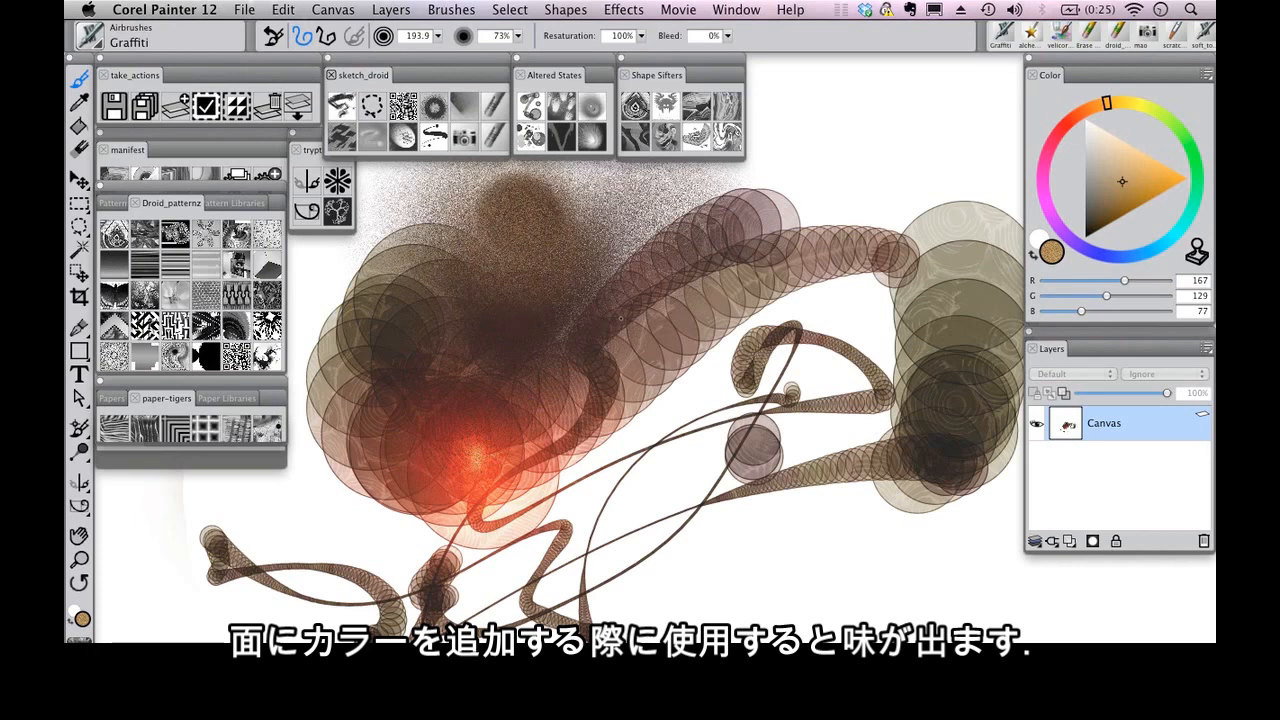
Step: Blend blue, orange-brown (RGB 167, 104, 77) and teal (RGB 77, 164, 167) Graffiti spray over and around the red glow
{"action": "left_click", "coordinate": [1163, 242]}
{"action": "mouse_move", "coordinate": [500, 400]}
{"action": "left_mouse_down"}
{"action": "mouse_move", "coordinate": [560, 445]}
{"action": "mouse_move", "coordinate": [621, 411]}
{"action": "left_mouse_up"}
{"action": "left_click", "coordinate": [1085, 105]}
{"action": "mouse_move", "coordinate": [480, 400]}
{"action": "left_mouse_down"}
{"action": "mouse_move", "coordinate": [540, 350]}
{"action": "mouse_move", "coordinate": [600, 380]}
{"action": "left_mouse_up"}
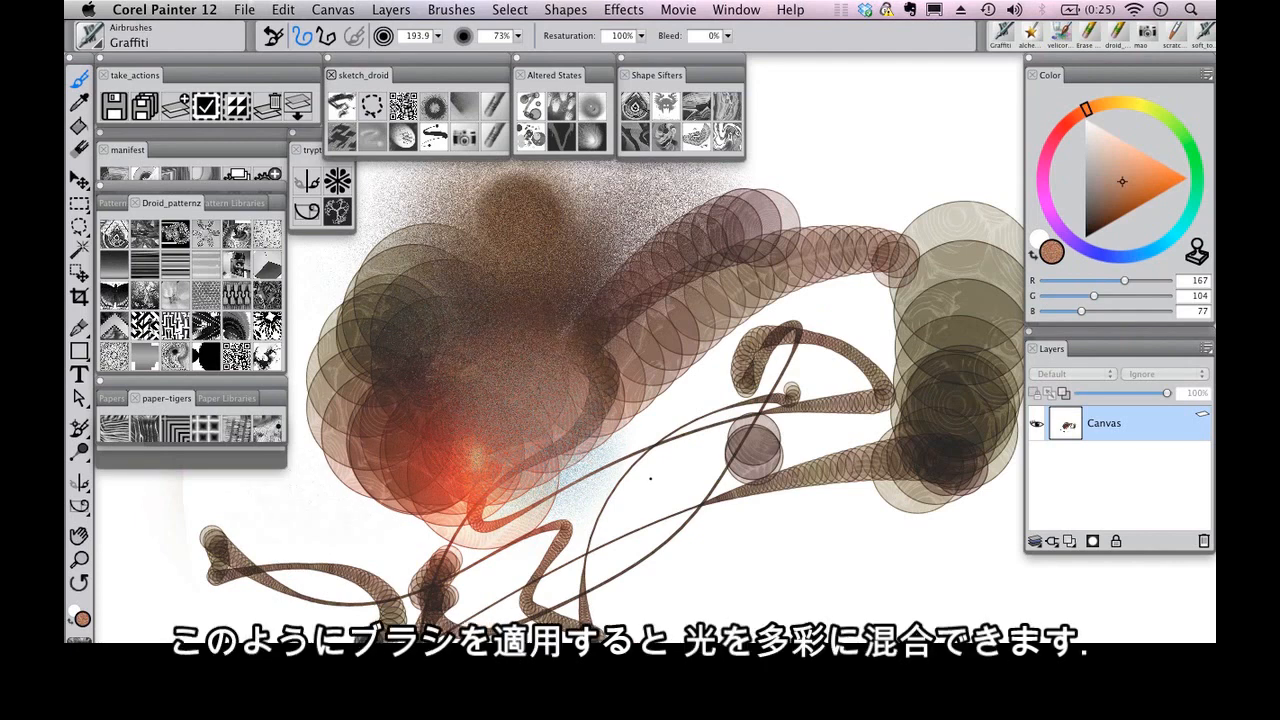
{"action": "left_click", "coordinate": [1167, 238]}
{"action": "mouse_move", "coordinate": [608, 418]}
{"action": "left_mouse_down"}
{"action": "mouse_move", "coordinate": [564, 494]}
{"action": "mouse_move", "coordinate": [508, 331]}
{"action": "left_mouse_up"}
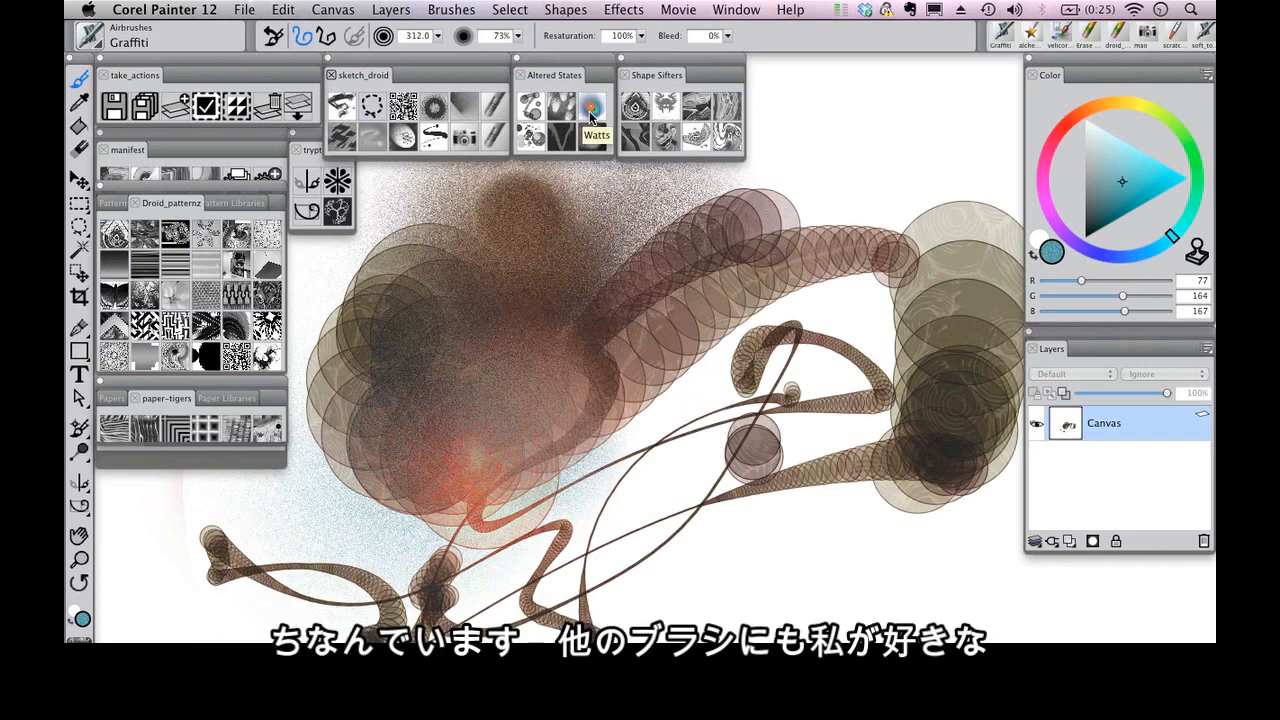
Step: Scatter small and large teal-toned dots across the lower middle of the artwork with the dotmatrixer pen
{"action": "left_click", "coordinate": [532, 138]}
{"action": "left_click_drag", "start_coordinate": [637, 420], "coordinate": [654, 431]}
{"action": "left_click", "coordinate": [618, 386]}
{"action": "left_click", "coordinate": [604, 506]}
{"action": "left_click", "coordinate": [607, 507]}
{"action": "left_click", "coordinate": [608, 443]}
{"action": "mouse_move", "coordinate": [574, 422]}
{"action": "left_mouse_down"}
{"action": "mouse_move", "coordinate": [567, 438]}
{"action": "mouse_move", "coordinate": [685, 545]}
{"action": "mouse_move", "coordinate": [615, 500]}
{"action": "mouse_move", "coordinate": [666, 445]}
{"action": "left_mouse_up"}
Step: Add larger dotmatrixer dots at size 24.2 in blue (RGB 78, 126, 166) and reddish brown (RGB 115, 70, 59)
{"action": "left_click", "coordinate": [1143, 254]}
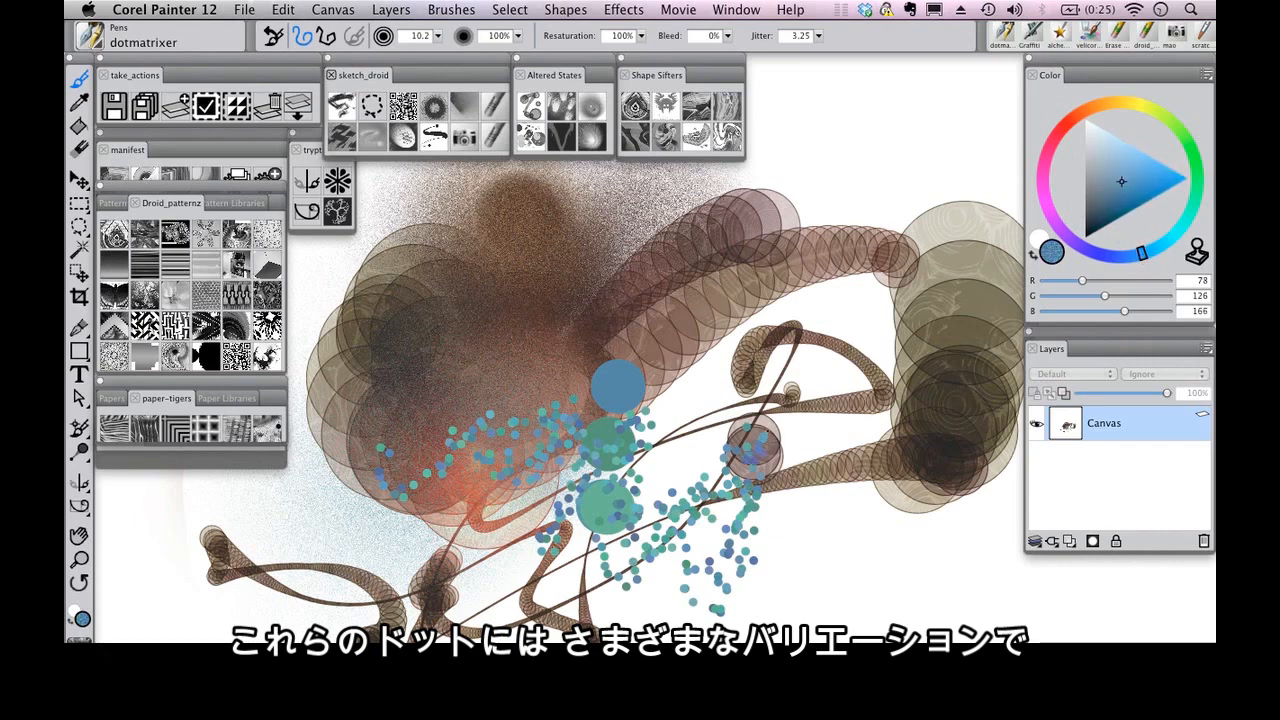
{"action": "mouse_move", "coordinate": [695, 398]}
{"action": "left_mouse_down"}
{"action": "mouse_move", "coordinate": [478, 482]}
{"action": "mouse_move", "coordinate": [465, 470]}
{"action": "left_mouse_up"}
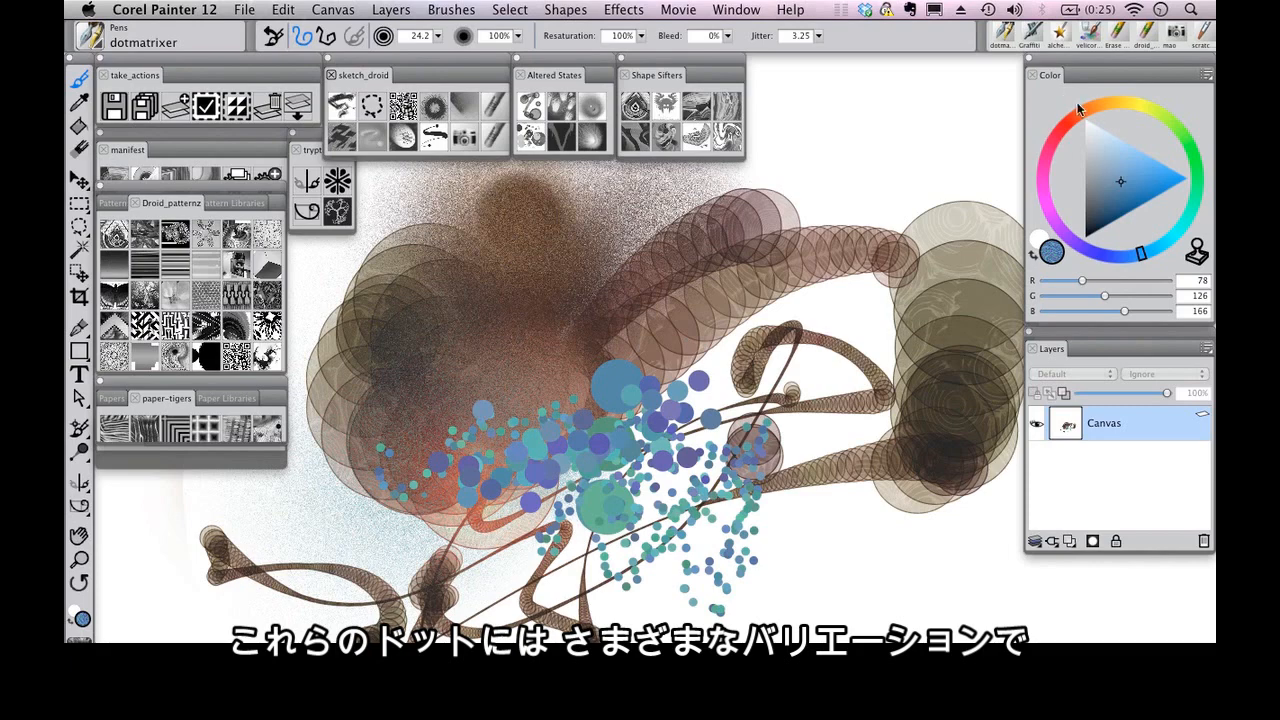
{"action": "mouse_move", "coordinate": [545, 425]}
{"action": "left_mouse_down"}
{"action": "mouse_move", "coordinate": [435, 460]}
{"action": "mouse_move", "coordinate": [484, 425]}
{"action": "left_mouse_up"}
{"action": "mouse_move", "coordinate": [561, 423]}
{"action": "left_mouse_down"}
{"action": "mouse_move", "coordinate": [710, 345]}
{"action": "mouse_move", "coordinate": [305, 470]}
{"action": "mouse_move", "coordinate": [611, 296]}
{"action": "left_mouse_up"}
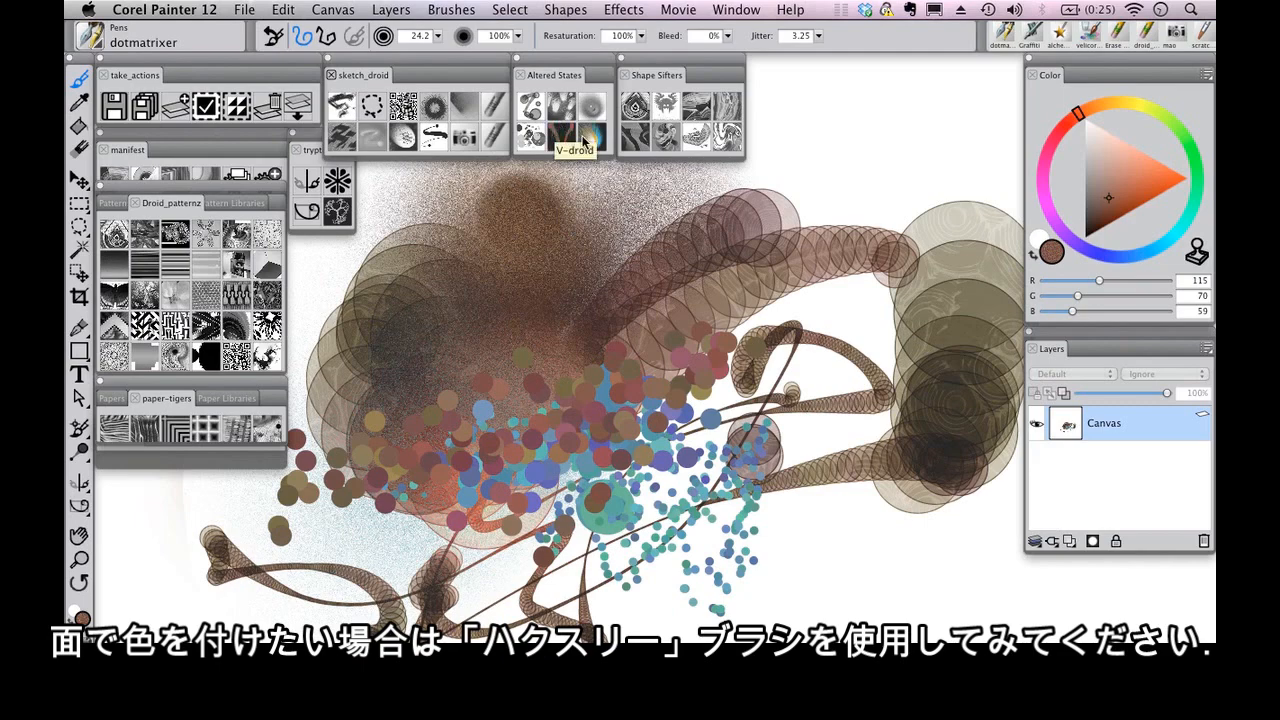
Step: Paint a radiating burst over the left cluster with the nova brush in orange (RGB 255, 140, 19) and lighter orange (RGB 212, 152, 90)
{"action": "left_click", "coordinate": [598, 137]}
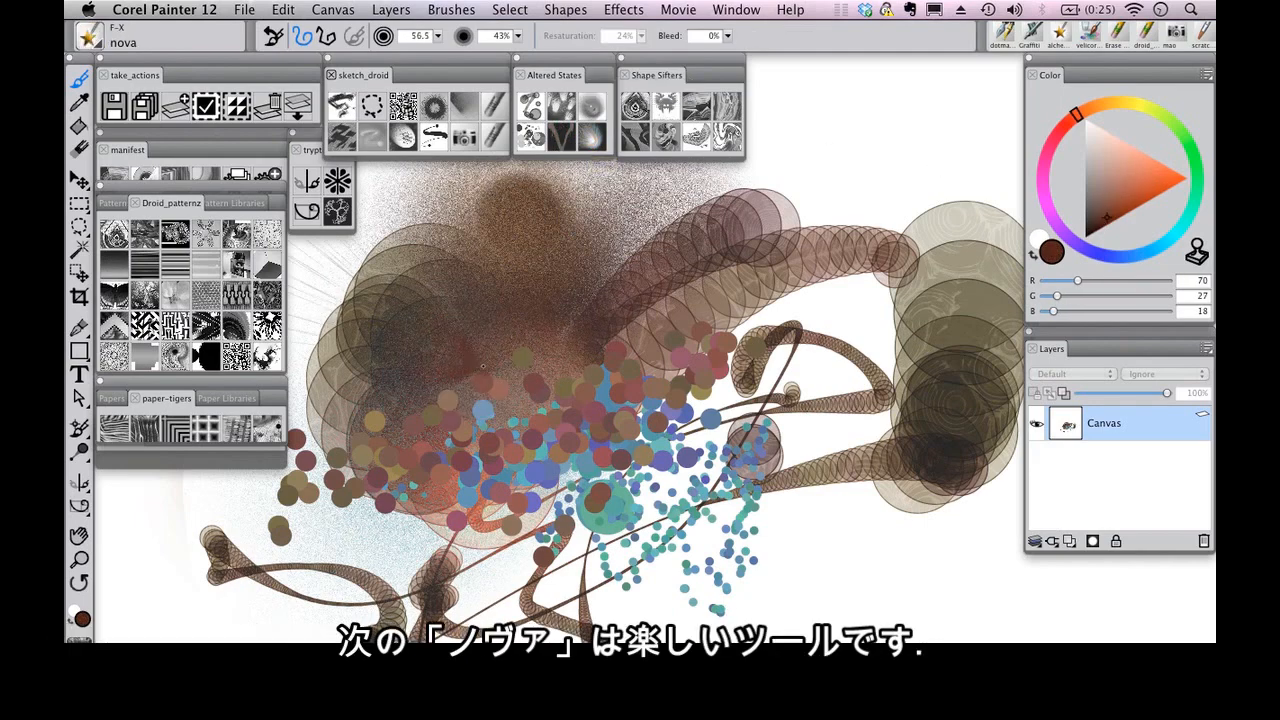
{"action": "left_click", "coordinate": [1157, 183]}
{"action": "left_click_drag", "start_coordinate": [1080, 110], "coordinate": [1102, 104]}
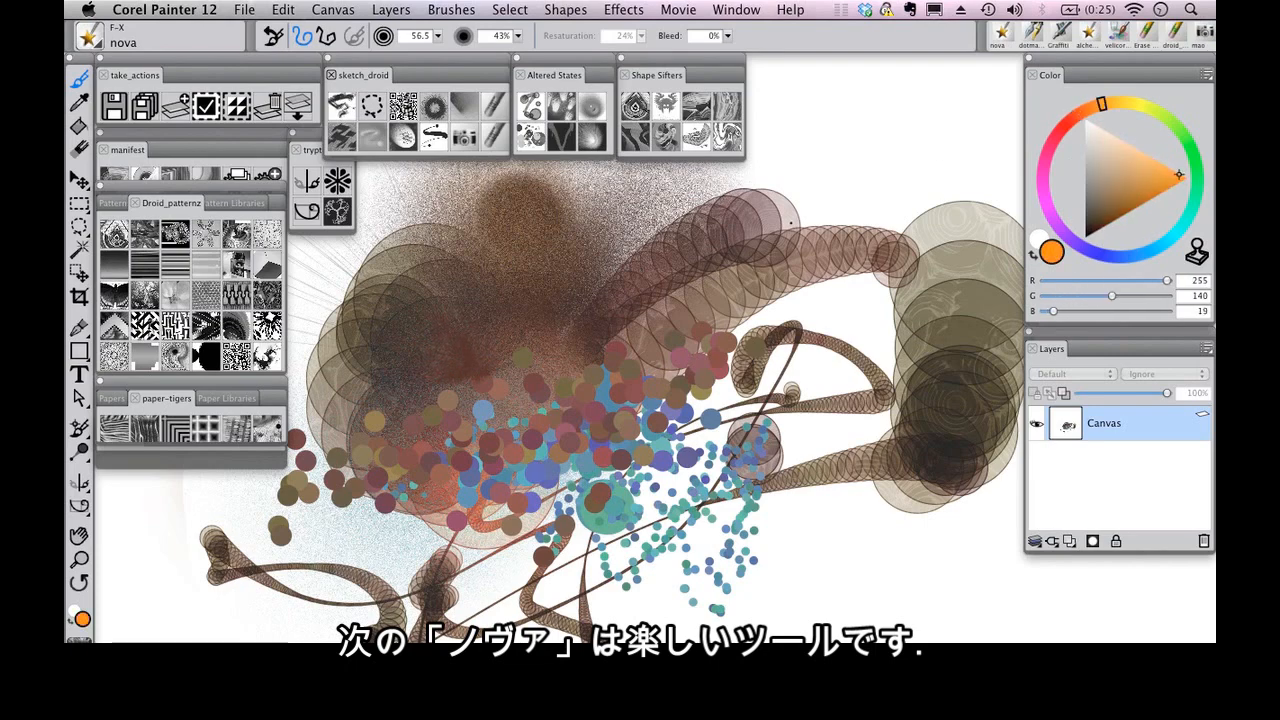
{"action": "left_click_drag", "start_coordinate": [478, 378], "coordinate": [468, 397]}
{"action": "left_click_drag", "start_coordinate": [516, 490], "coordinate": [516, 490]}
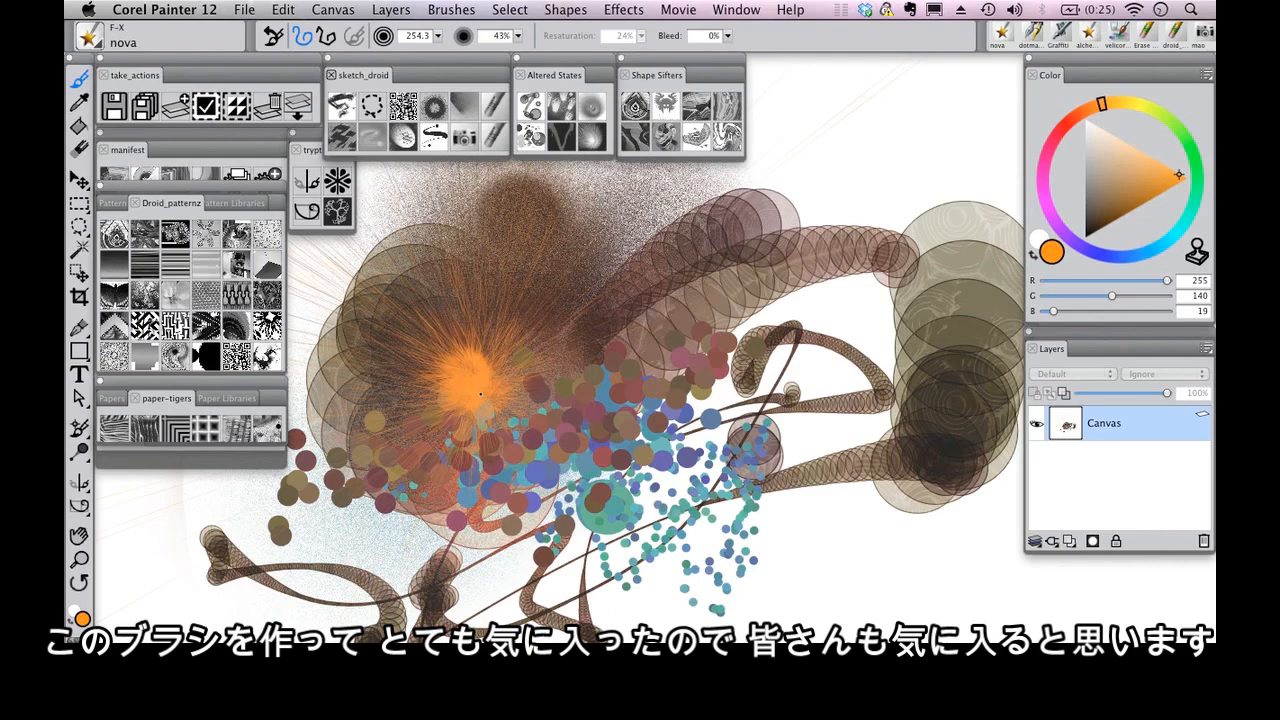
{"action": "left_click", "coordinate": [479, 395]}
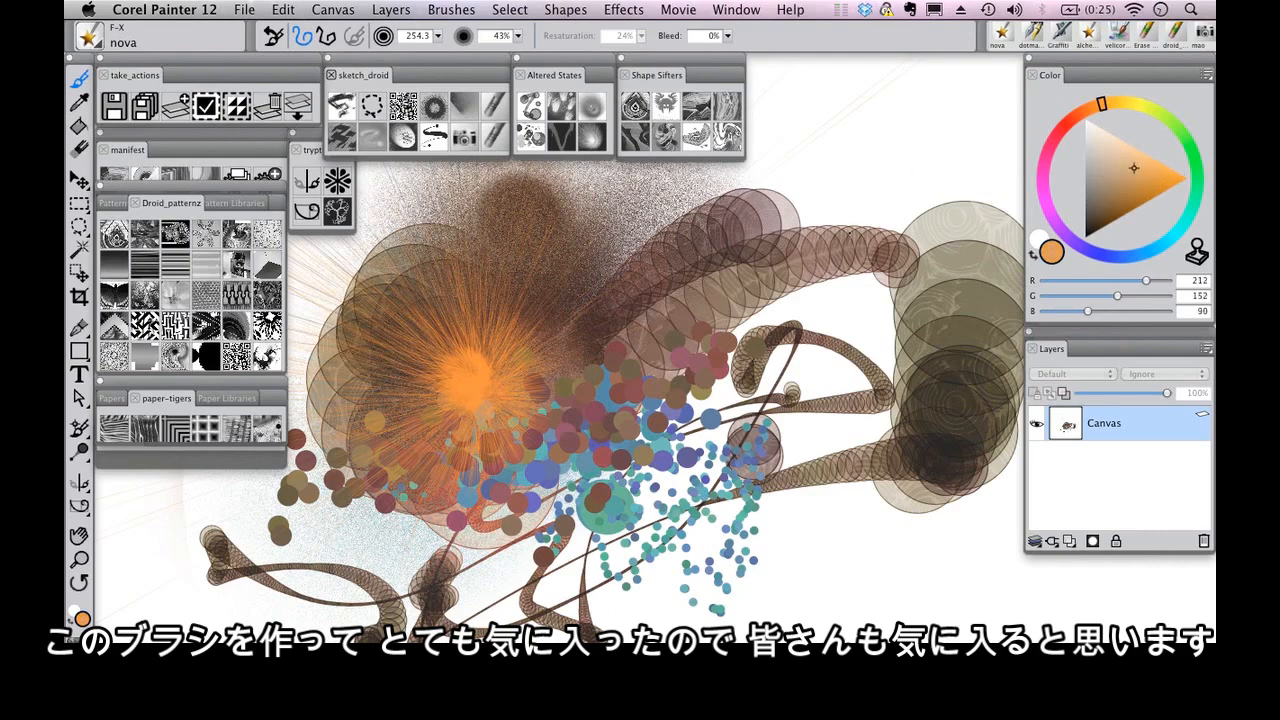
{"action": "left_click_drag", "start_coordinate": [496, 383], "coordinate": [501, 358]}
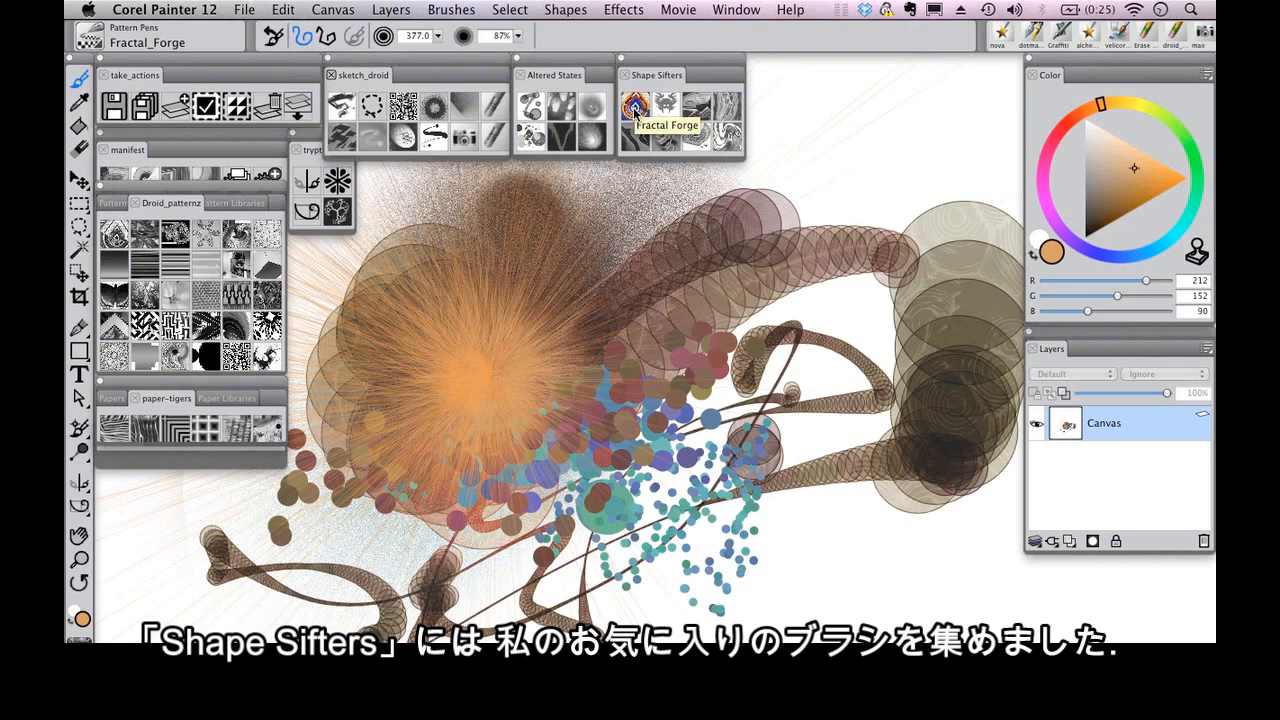
Step: Add a new layer and paint wide and narrow ribbons of a black-and-white woven pattern across the artwork with Fractal_Forge
{"action": "left_click", "coordinate": [1069, 541]}
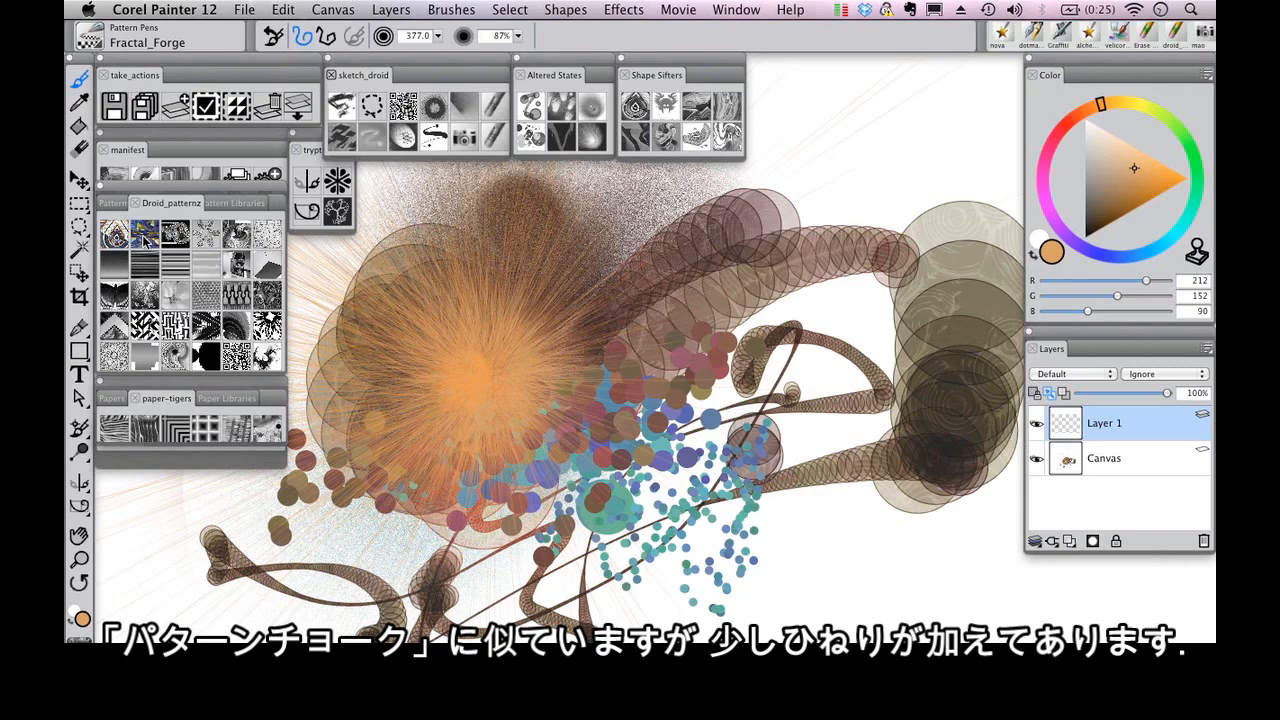
{"action": "left_click", "coordinate": [208, 296]}
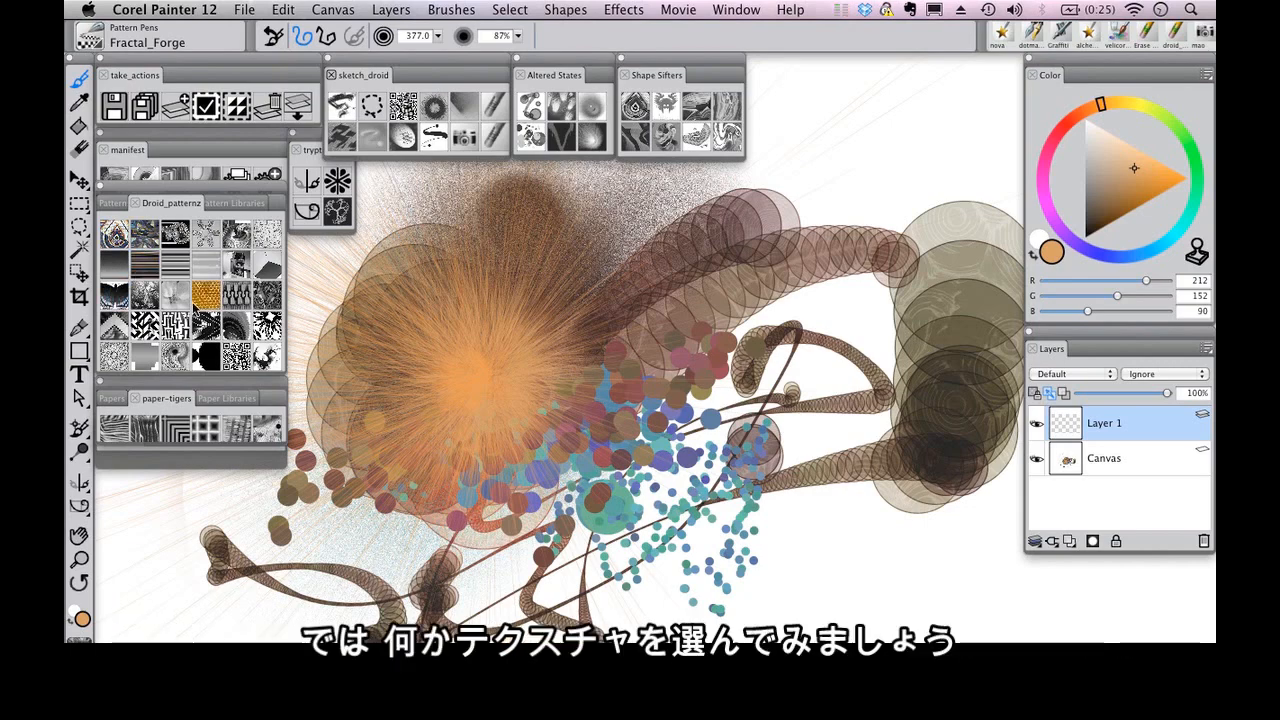
{"action": "left_click_drag", "start_coordinate": [430, 282], "coordinate": [950, 265]}
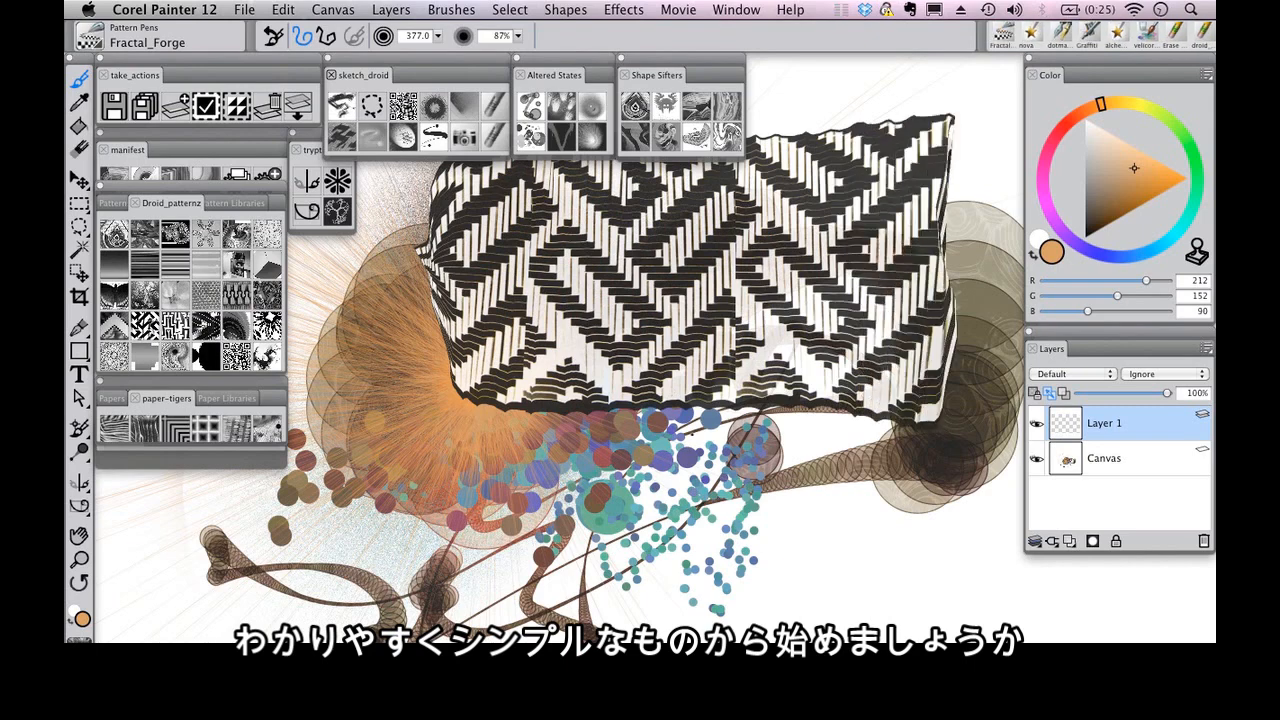
{"action": "left_click_drag", "start_coordinate": [605, 470], "coordinate": [895, 440]}
{"action": "left_click_drag", "start_coordinate": [554, 244], "coordinate": [667, 296]}
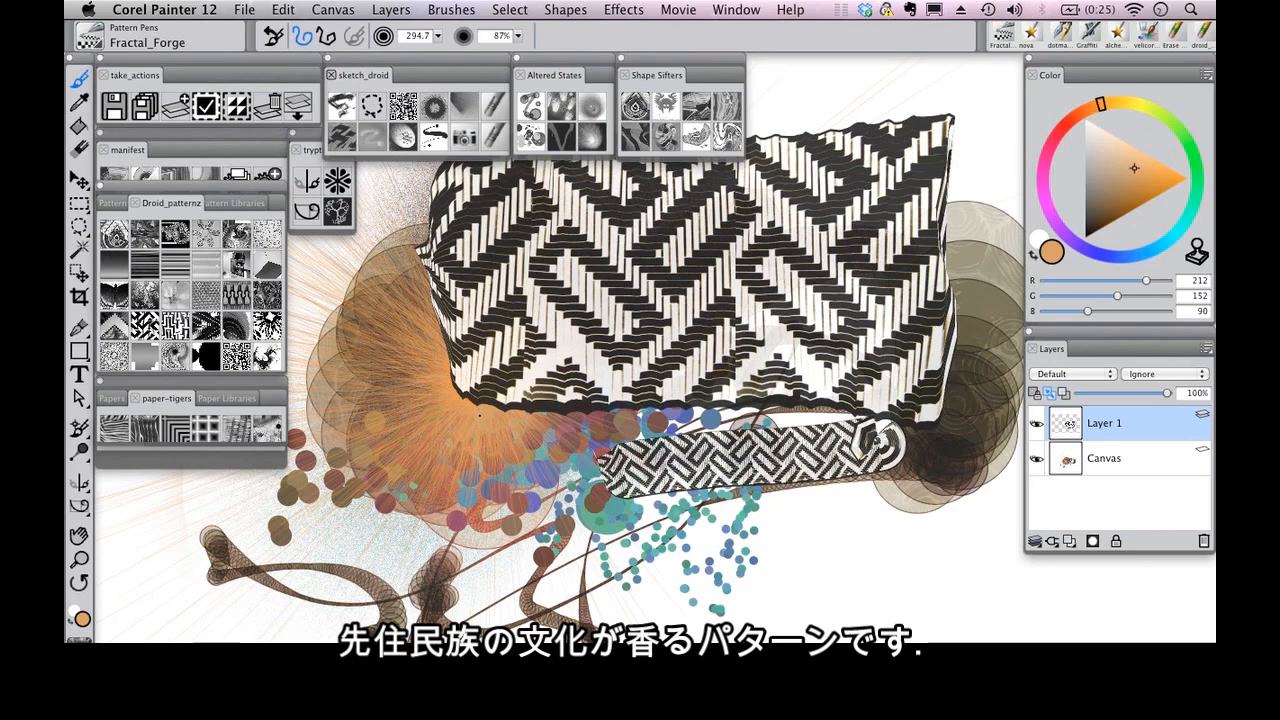
{"action": "mouse_move", "coordinate": [420, 272]}
{"action": "left_mouse_down"}
{"action": "mouse_move", "coordinate": [530, 255]}
{"action": "mouse_move", "coordinate": [705, 370]}
{"action": "mouse_move", "coordinate": [920, 305]}
{"action": "mouse_move", "coordinate": [945, 500]}
{"action": "left_mouse_up"}
{"action": "mouse_move", "coordinate": [833, 530]}
{"action": "left_mouse_down"}
{"action": "mouse_move", "coordinate": [545, 480]}
{"action": "mouse_move", "coordinate": [420, 600]}
{"action": "mouse_move", "coordinate": [580, 490]}
{"action": "mouse_move", "coordinate": [345, 300]}
{"action": "left_mouse_up"}
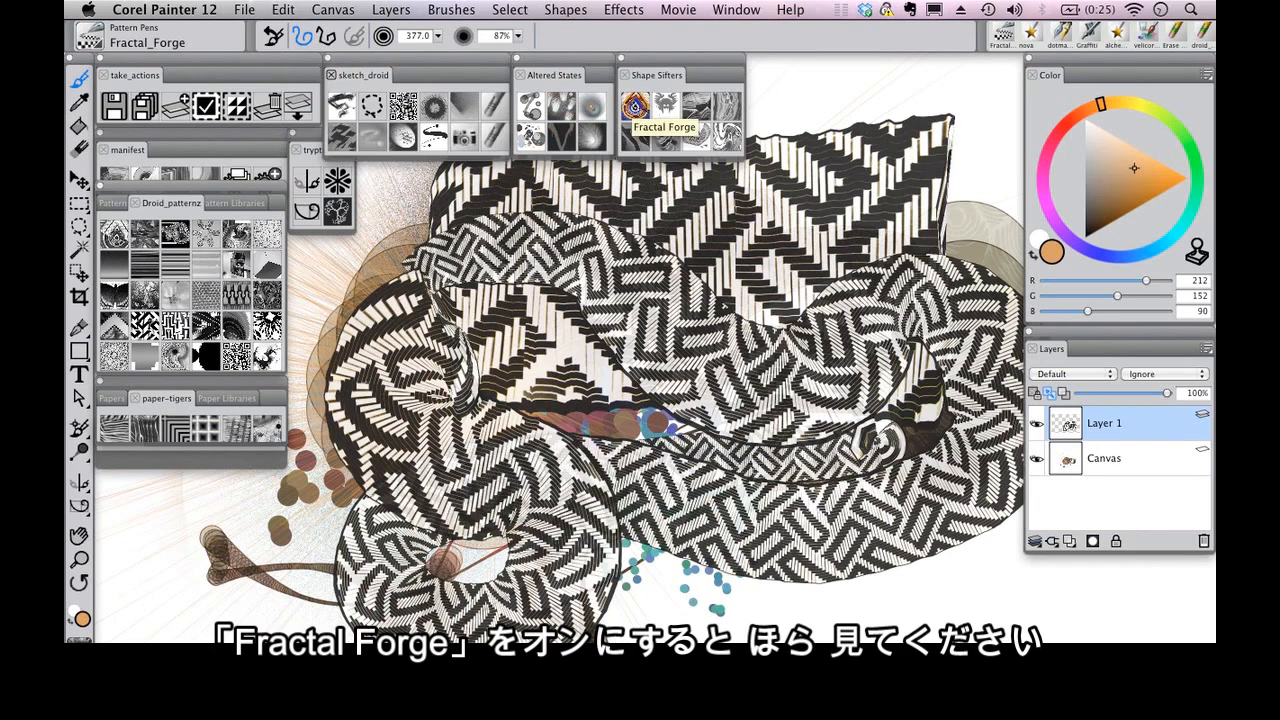
Step: Paint large overlapping concentric-ring shapes over the left and middle of the artwork with Fractal_Forge, using black-and-white and colorful Droid_patternz patterns
{"action": "left_click", "coordinate": [634, 105]}
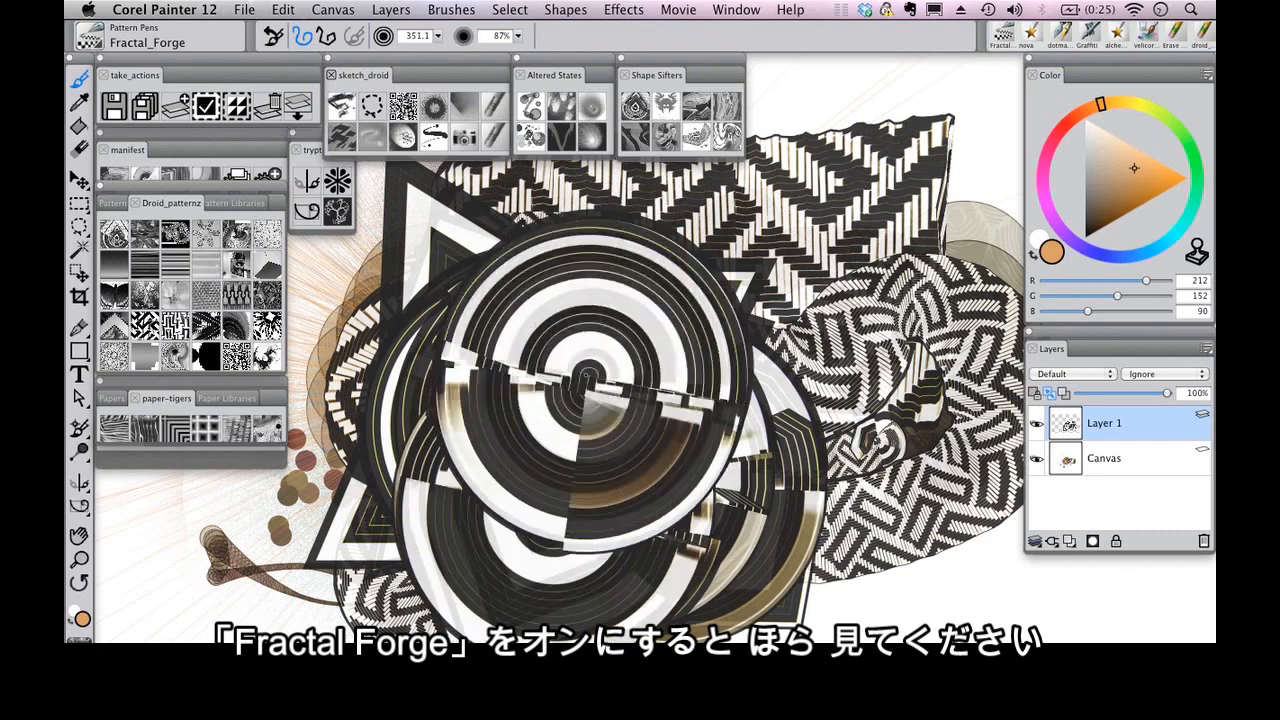
{"action": "mouse_move", "coordinate": [431, 390]}
{"action": "left_mouse_down"}
{"action": "mouse_move", "coordinate": [437, 347]}
{"action": "mouse_move", "coordinate": [436, 526]}
{"action": "left_mouse_up"}
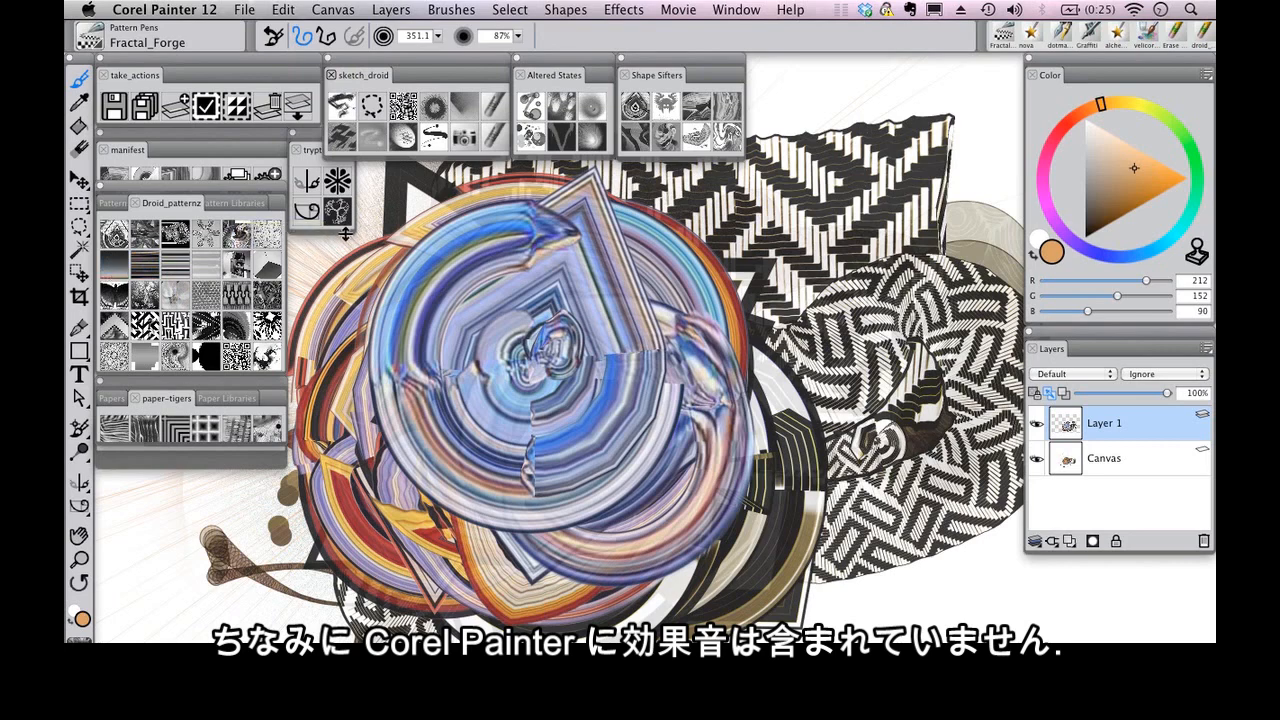
{"action": "mouse_move", "coordinate": [548, 478]}
{"action": "left_mouse_down"}
{"action": "mouse_move", "coordinate": [563, 396]}
{"action": "mouse_move", "coordinate": [586, 408]}
{"action": "mouse_move", "coordinate": [573, 489]}
{"action": "mouse_move", "coordinate": [584, 440]}
{"action": "mouse_move", "coordinate": [554, 416]}
{"action": "mouse_move", "coordinate": [558, 403]}
{"action": "mouse_move", "coordinate": [548, 430]}
{"action": "mouse_move", "coordinate": [549, 460]}
{"action": "mouse_move", "coordinate": [606, 318]}
{"action": "mouse_move", "coordinate": [761, 436]}
{"action": "mouse_move", "coordinate": [579, 469]}
{"action": "mouse_move", "coordinate": [580, 436]}
{"action": "left_mouse_up"}
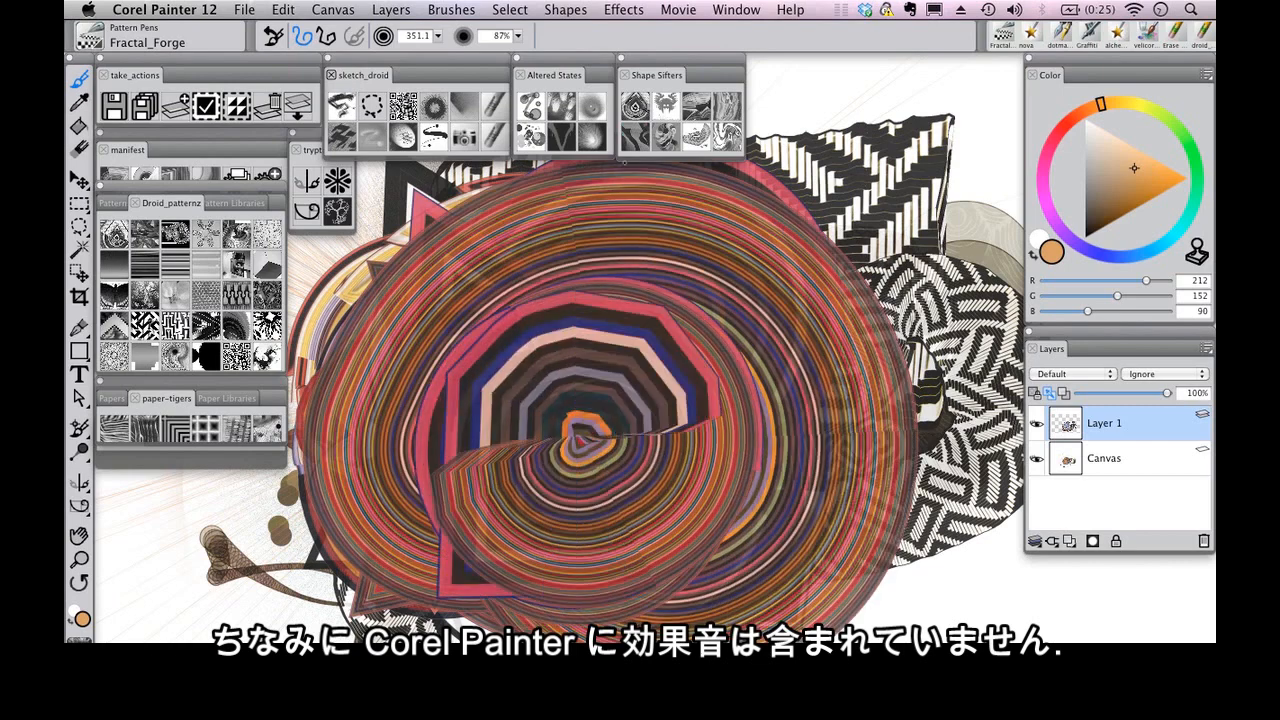
Step: Sweep red, brown and pink knife strokes of varying width over the striped rings with the clone_kenitik palette knife
{"action": "left_click", "coordinate": [697, 117]}
{"action": "left_click_drag", "start_coordinate": [567, 432], "coordinate": [586, 298]}
{"action": "left_click_drag", "start_coordinate": [594, 426], "coordinate": [764, 426]}
{"action": "mouse_move", "coordinate": [632, 512]}
{"action": "left_mouse_down"}
{"action": "mouse_move", "coordinate": [845, 368]}
{"action": "mouse_move", "coordinate": [1012, 326]}
{"action": "left_mouse_up"}
{"action": "left_click_drag", "start_coordinate": [805, 466], "coordinate": [756, 466]}
{"action": "mouse_move", "coordinate": [700, 560]}
{"action": "left_mouse_down"}
{"action": "mouse_move", "coordinate": [660, 542]}
{"action": "mouse_move", "coordinate": [600, 460]}
{"action": "mouse_move", "coordinate": [690, 232]}
{"action": "left_mouse_up"}
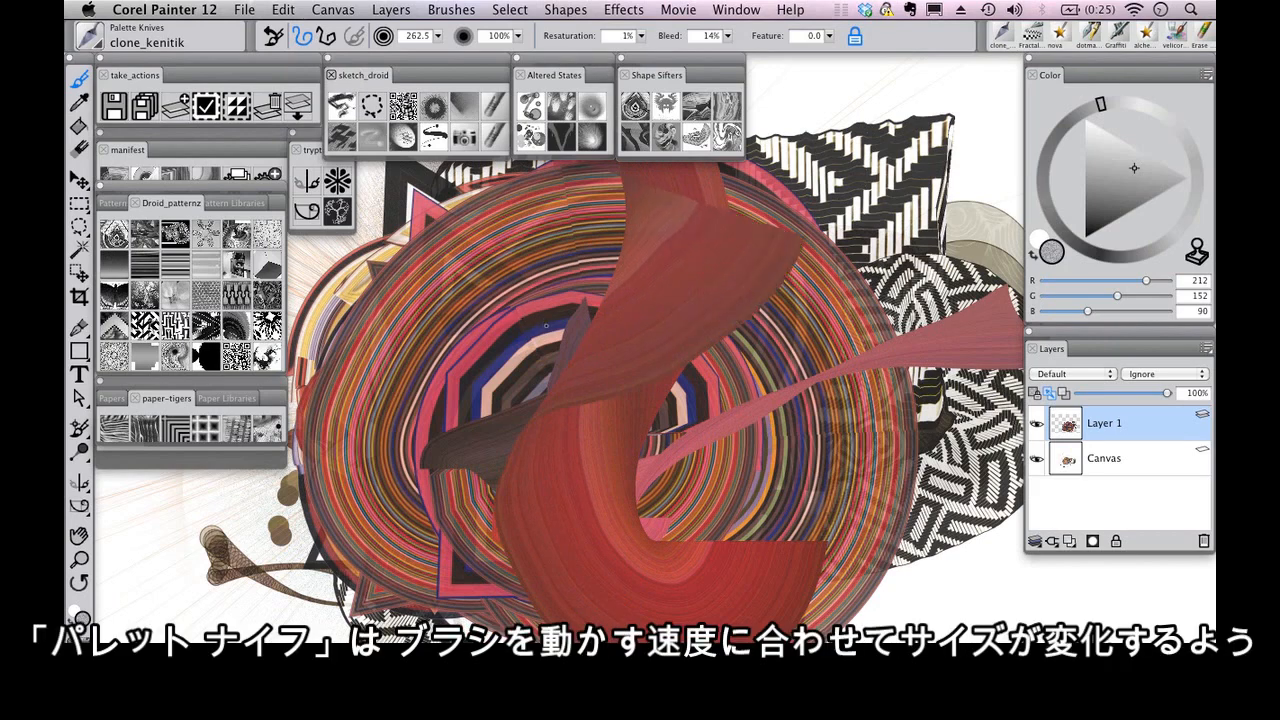
{"action": "mouse_move", "coordinate": [762, 535]}
{"action": "left_mouse_down"}
{"action": "mouse_move", "coordinate": [680, 525]}
{"action": "mouse_move", "coordinate": [630, 450]}
{"action": "mouse_move", "coordinate": [466, 342]}
{"action": "left_mouse_up"}
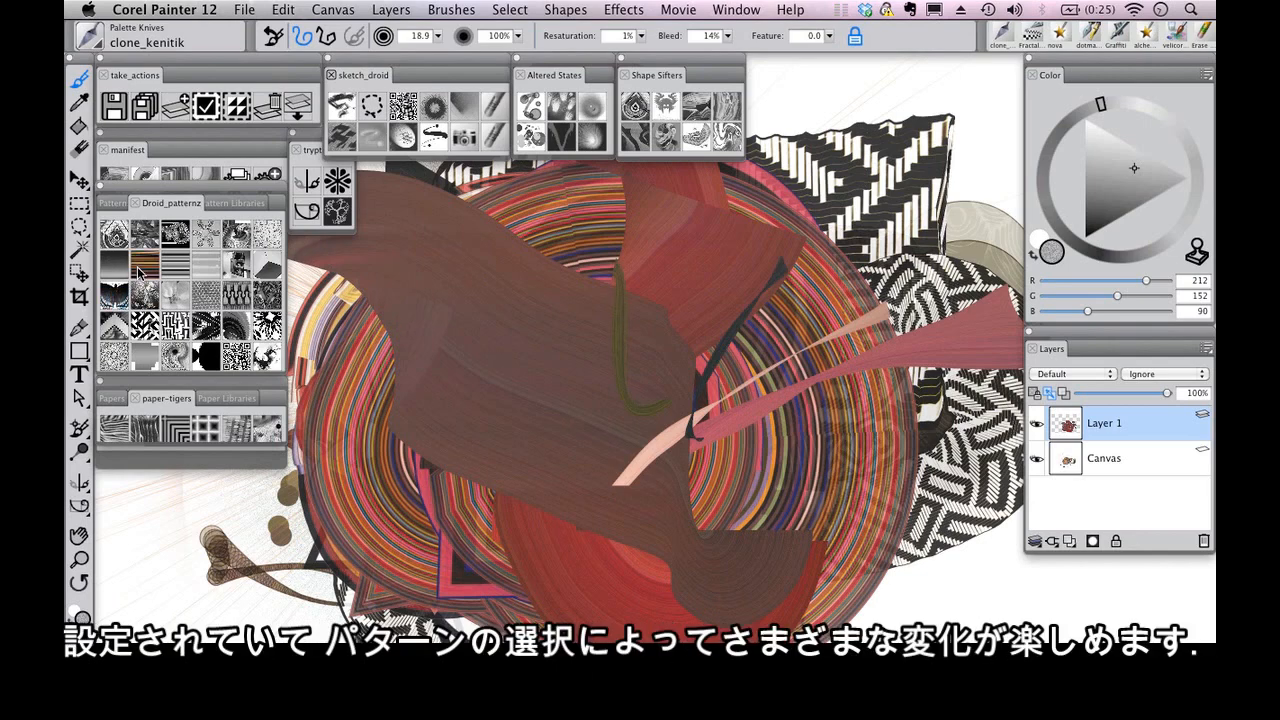
Step: Layer broad black, white, green and dark blue clone_kenitik knife strokes over the middle of the striped rings
{"action": "mouse_move", "coordinate": [555, 289]}
{"action": "left_mouse_down"}
{"action": "mouse_move", "coordinate": [510, 470]}
{"action": "mouse_move", "coordinate": [650, 250]}
{"action": "mouse_move", "coordinate": [700, 220]}
{"action": "mouse_move", "coordinate": [618, 469]}
{"action": "mouse_move", "coordinate": [700, 485]}
{"action": "mouse_move", "coordinate": [870, 290]}
{"action": "mouse_move", "coordinate": [660, 420]}
{"action": "mouse_move", "coordinate": [790, 400]}
{"action": "left_mouse_up"}
{"action": "mouse_move", "coordinate": [750, 540]}
{"action": "left_mouse_down"}
{"action": "mouse_move", "coordinate": [820, 402]}
{"action": "mouse_move", "coordinate": [935, 357]}
{"action": "left_mouse_up"}
{"action": "mouse_move", "coordinate": [528, 408]}
{"action": "left_mouse_down"}
{"action": "mouse_move", "coordinate": [440, 335]}
{"action": "mouse_move", "coordinate": [543, 165]}
{"action": "left_mouse_up"}
{"action": "mouse_move", "coordinate": [633, 325]}
{"action": "left_mouse_down"}
{"action": "mouse_move", "coordinate": [720, 380]}
{"action": "mouse_move", "coordinate": [820, 540]}
{"action": "left_mouse_up"}
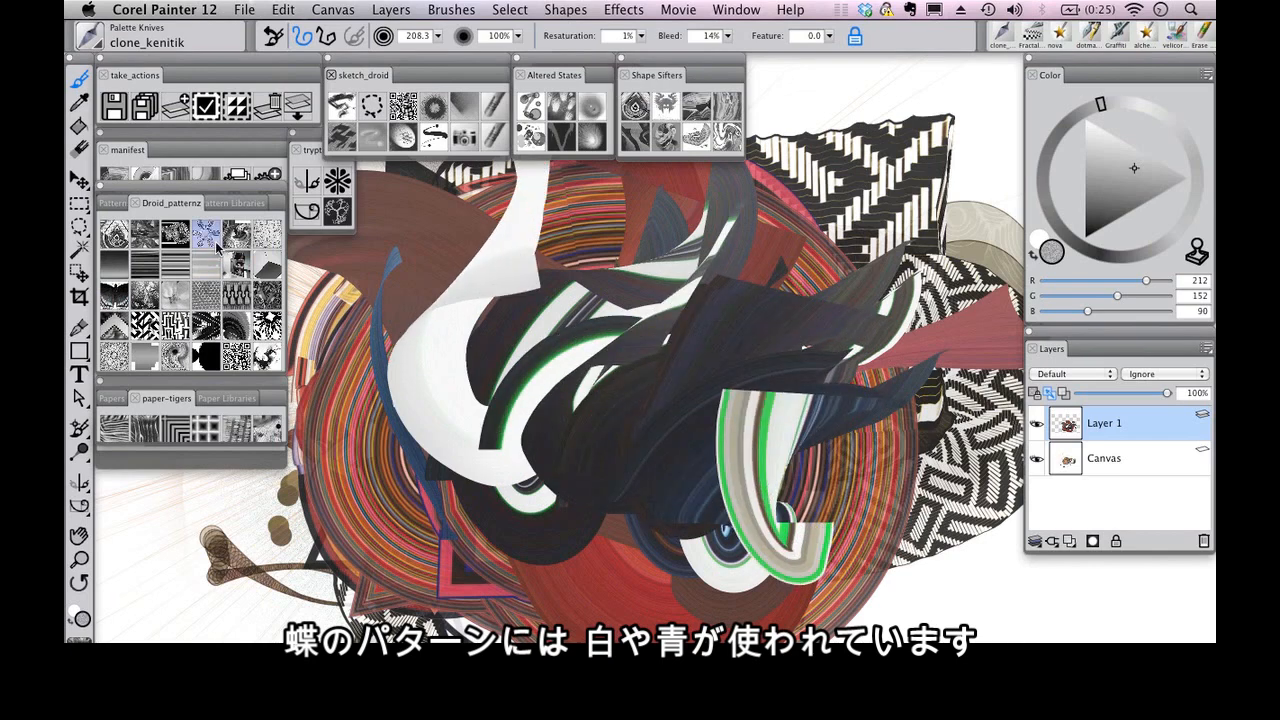
Step: Layer light blue butterfly-pattern strokes over the middle with clone_kenitik and distort the artwork sideways with the Shulgin brush
{"action": "mouse_move", "coordinate": [540, 440]}
{"action": "left_mouse_down"}
{"action": "mouse_move", "coordinate": [600, 330]}
{"action": "mouse_move", "coordinate": [720, 190]}
{"action": "mouse_move", "coordinate": [640, 390]}
{"action": "mouse_move", "coordinate": [712, 385]}
{"action": "mouse_move", "coordinate": [600, 400]}
{"action": "mouse_move", "coordinate": [760, 440]}
{"action": "mouse_move", "coordinate": [700, 300]}
{"action": "left_mouse_up"}
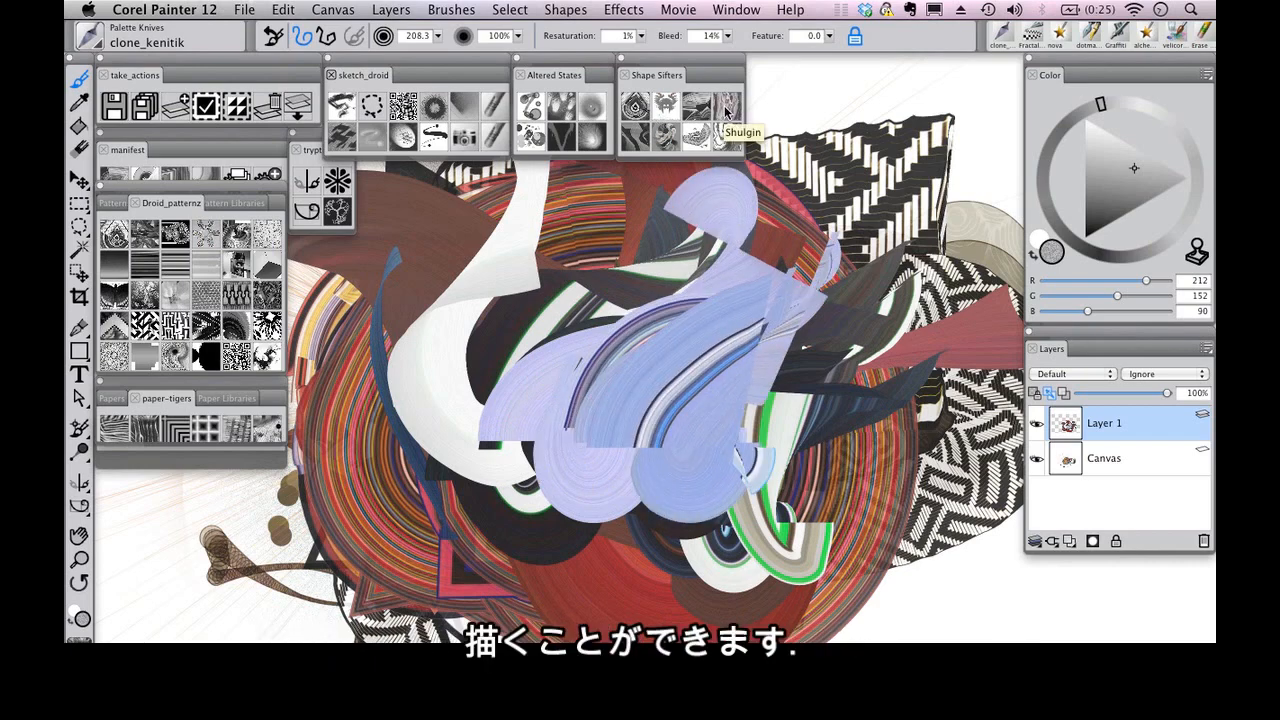
{"action": "left_click", "coordinate": [697, 143]}
{"action": "mouse_move", "coordinate": [536, 306]}
{"action": "left_mouse_down"}
{"action": "mouse_move", "coordinate": [530, 377]}
{"action": "mouse_move", "coordinate": [456, 428]}
{"action": "mouse_move", "coordinate": [409, 424]}
{"action": "mouse_move", "coordinate": [380, 390]}
{"action": "mouse_move", "coordinate": [368, 442]}
{"action": "mouse_move", "coordinate": [421, 568]}
{"action": "mouse_move", "coordinate": [430, 496]}
{"action": "mouse_move", "coordinate": [487, 421]}
{"action": "mouse_move", "coordinate": [503, 523]}
{"action": "mouse_move", "coordinate": [543, 572]}
{"action": "mouse_move", "coordinate": [545, 524]}
{"action": "mouse_move", "coordinate": [585, 589]}
{"action": "mouse_move", "coordinate": [617, 471]}
{"action": "mouse_move", "coordinate": [660, 541]}
{"action": "mouse_move", "coordinate": [703, 547]}
{"action": "mouse_move", "coordinate": [670, 240]}
{"action": "left_mouse_up"}
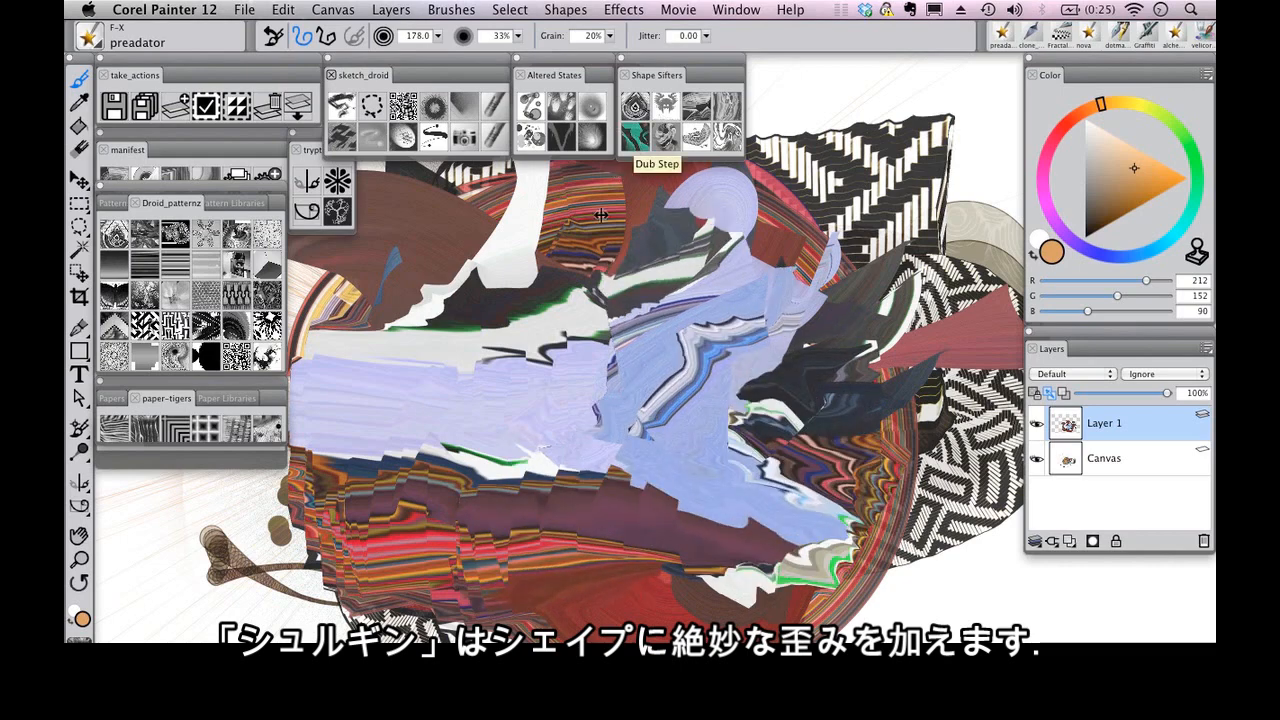
Step: Sweep narrow curved brown and cream bands with the Dub Step brush, enlarge it to 263.5 and add broad striped strokes across the middle
{"action": "left_click", "coordinate": [635, 135]}
{"action": "left_click_drag", "start_coordinate": [522, 480], "coordinate": [712, 208]}
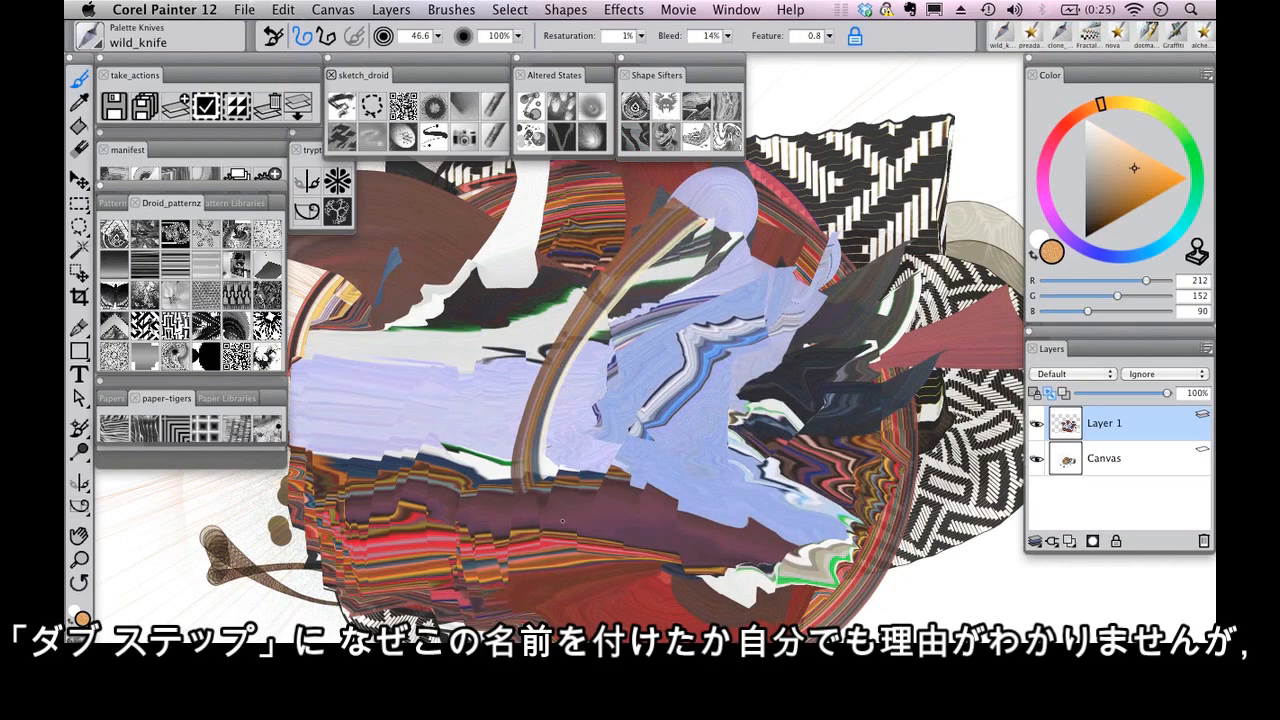
{"action": "left_click_drag", "start_coordinate": [550, 512], "coordinate": [948, 382]}
{"action": "left_click_drag", "start_coordinate": [676, 558], "coordinate": [760, 205]}
{"action": "key", "text": "bracketright"}
{"action": "mouse_move", "coordinate": [880, 285]}
{"action": "left_mouse_down"}
{"action": "mouse_move", "coordinate": [800, 295]}
{"action": "mouse_move", "coordinate": [530, 465]}
{"action": "left_mouse_up"}
{"action": "left_click_drag", "start_coordinate": [540, 585], "coordinate": [495, 265]}
{"action": "left_click_drag", "start_coordinate": [500, 445], "coordinate": [190, 600]}
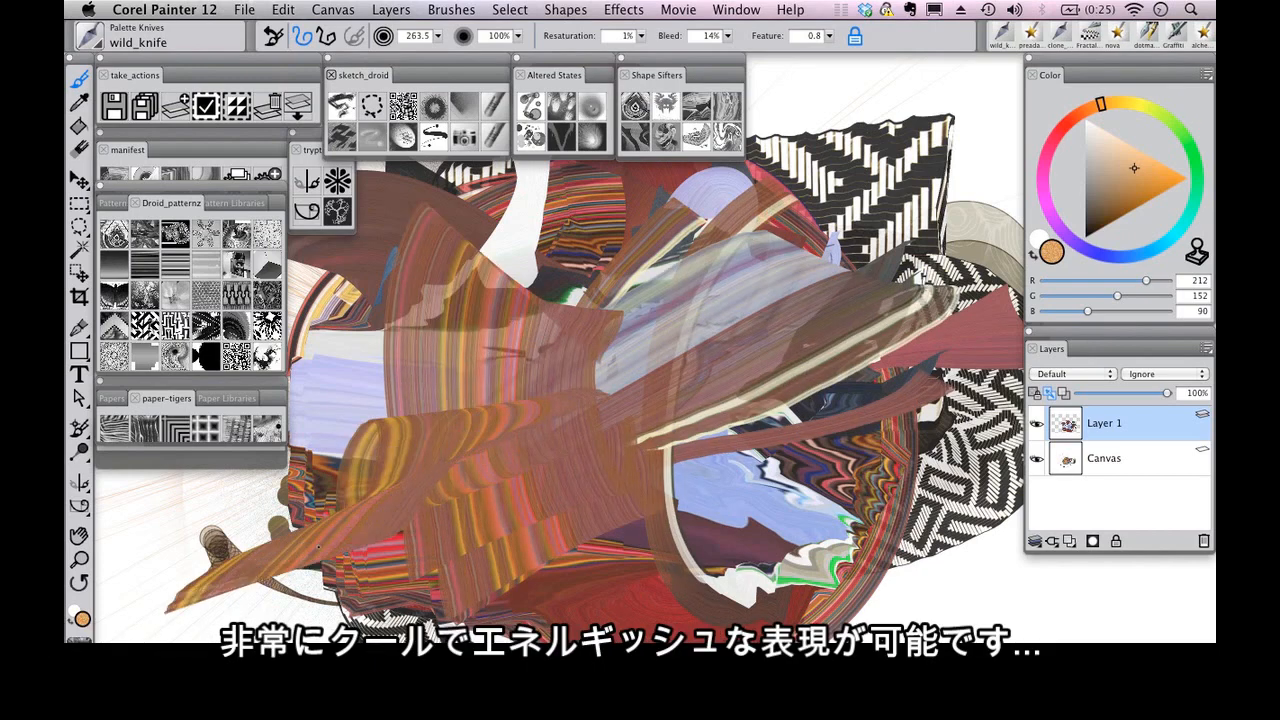
Step: Cover most of the artwork with broad overlapping brown, cream and striped wild_knife strokes
{"action": "left_click_drag", "start_coordinate": [480, 490], "coordinate": [445, 625]}
{"action": "left_click_drag", "start_coordinate": [725, 470], "coordinate": [625, 625]}
{"action": "mouse_move", "coordinate": [934, 596]}
{"action": "left_mouse_down"}
{"action": "mouse_move", "coordinate": [703, 483]}
{"action": "mouse_move", "coordinate": [760, 420]}
{"action": "left_mouse_up"}
{"action": "left_click_drag", "start_coordinate": [740, 570], "coordinate": [350, 470]}
{"action": "mouse_move", "coordinate": [478, 352]}
{"action": "left_mouse_down"}
{"action": "mouse_move", "coordinate": [520, 250]}
{"action": "mouse_move", "coordinate": [635, 355]}
{"action": "mouse_move", "coordinate": [720, 245]}
{"action": "mouse_move", "coordinate": [755, 544]}
{"action": "mouse_move", "coordinate": [830, 540]}
{"action": "mouse_move", "coordinate": [810, 230]}
{"action": "mouse_move", "coordinate": [770, 250]}
{"action": "mouse_move", "coordinate": [623, 531]}
{"action": "mouse_move", "coordinate": [556, 408]}
{"action": "mouse_move", "coordinate": [480, 400]}
{"action": "mouse_move", "coordinate": [410, 420]}
{"action": "mouse_move", "coordinate": [420, 268]}
{"action": "left_mouse_up"}
{"action": "mouse_move", "coordinate": [480, 208]}
{"action": "left_mouse_down"}
{"action": "mouse_move", "coordinate": [454, 312]}
{"action": "mouse_move", "coordinate": [591, 254]}
{"action": "mouse_move", "coordinate": [503, 306]}
{"action": "mouse_move", "coordinate": [545, 545]}
{"action": "left_mouse_up"}
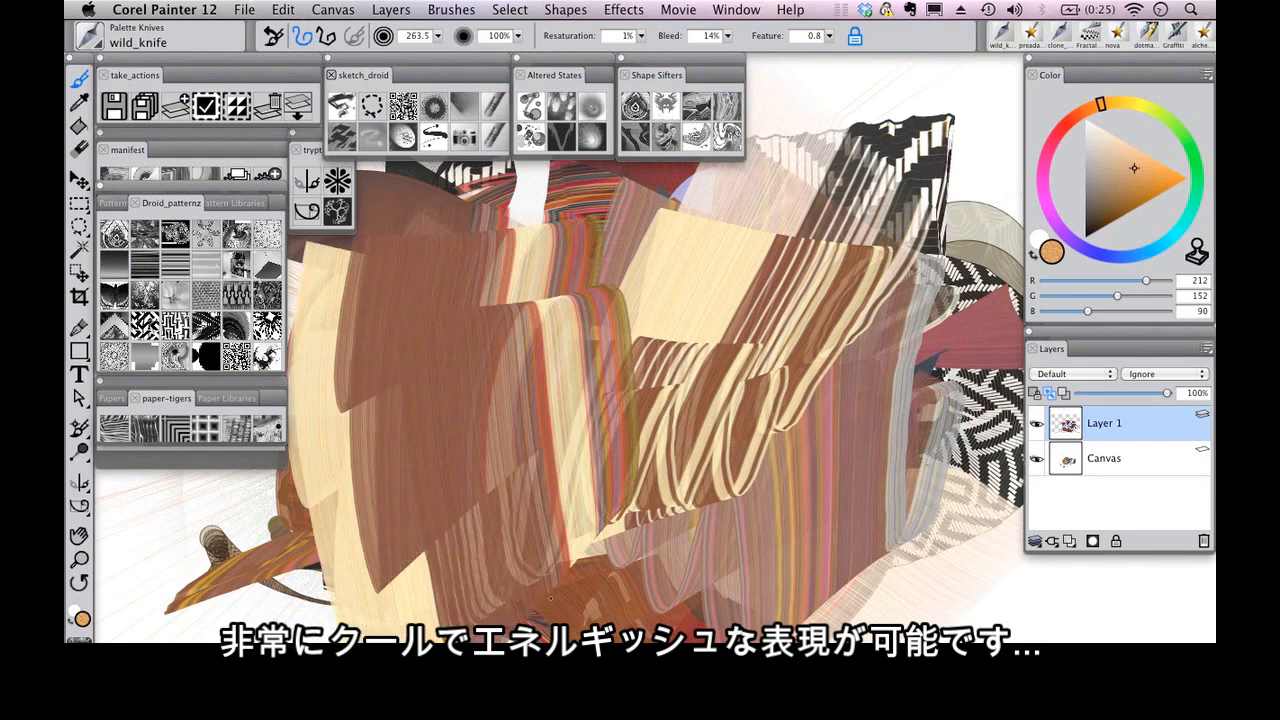
Step: Paint pixel-like pattern dabs over the brown strokes with pixel_trax, enlarging the brush to 202.2 for a row of big soft circles
{"action": "left_click", "coordinate": [666, 135]}
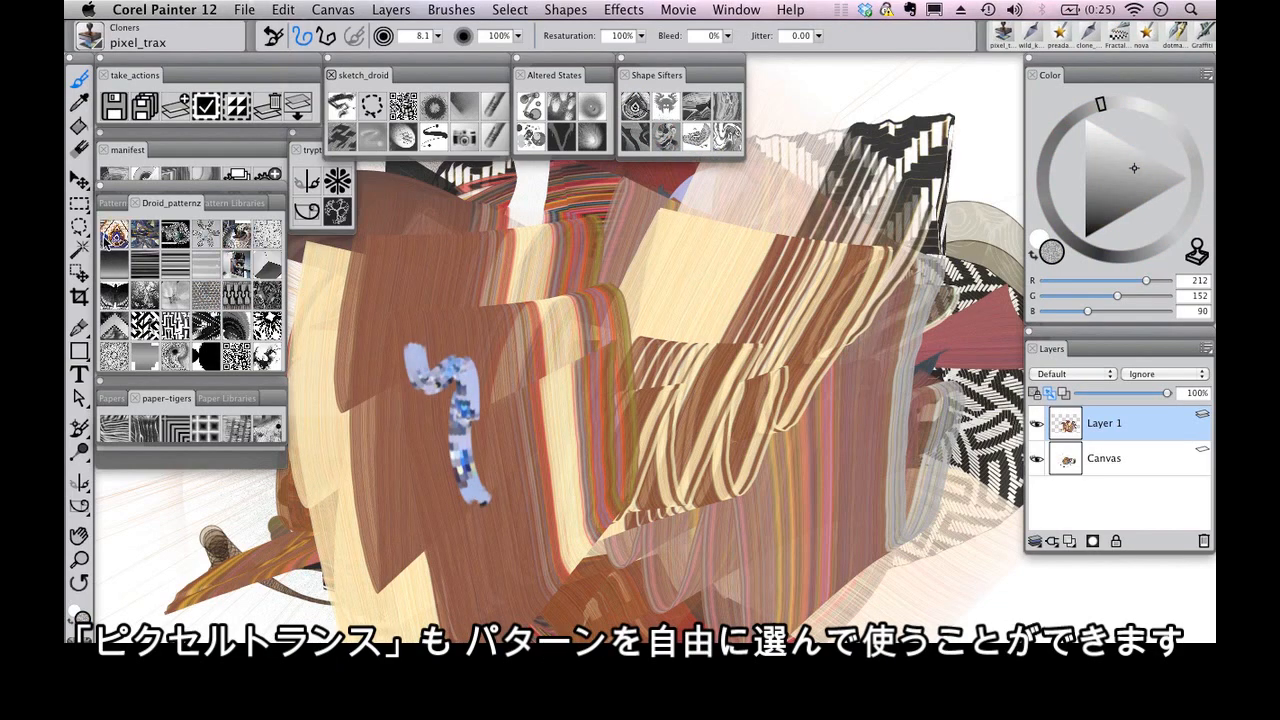
{"action": "left_click_drag", "start_coordinate": [362, 426], "coordinate": [390, 434]}
{"action": "mouse_move", "coordinate": [386, 510]}
{"action": "left_mouse_down"}
{"action": "mouse_move", "coordinate": [402, 440]}
{"action": "mouse_move", "coordinate": [470, 410]}
{"action": "mouse_move", "coordinate": [500, 560]}
{"action": "mouse_move", "coordinate": [520, 420]}
{"action": "mouse_move", "coordinate": [560, 470]}
{"action": "mouse_move", "coordinate": [547, 512]}
{"action": "left_mouse_up"}
{"action": "left_click_drag", "start_coordinate": [536, 435], "coordinate": [556, 365]}
{"action": "left_click_drag", "start_coordinate": [540, 465], "coordinate": [632, 465], "text": "alt+super"}
{"action": "mouse_move", "coordinate": [600, 540]}
{"action": "left_mouse_down"}
{"action": "mouse_move", "coordinate": [740, 500]}
{"action": "mouse_move", "coordinate": [430, 600]}
{"action": "left_mouse_up"}
{"action": "mouse_move", "coordinate": [740, 500]}
{"action": "left_mouse_down"}
{"action": "mouse_move", "coordinate": [330, 590]}
{"action": "mouse_move", "coordinate": [525, 535]}
{"action": "mouse_move", "coordinate": [330, 560]}
{"action": "mouse_move", "coordinate": [400, 525]}
{"action": "mouse_move", "coordinate": [515, 500]}
{"action": "left_mouse_up"}
{"action": "mouse_move", "coordinate": [458, 406]}
{"action": "left_mouse_down"}
{"action": "mouse_move", "coordinate": [514, 498]}
{"action": "mouse_move", "coordinate": [508, 525]}
{"action": "mouse_move", "coordinate": [517, 345]}
{"action": "left_mouse_up"}
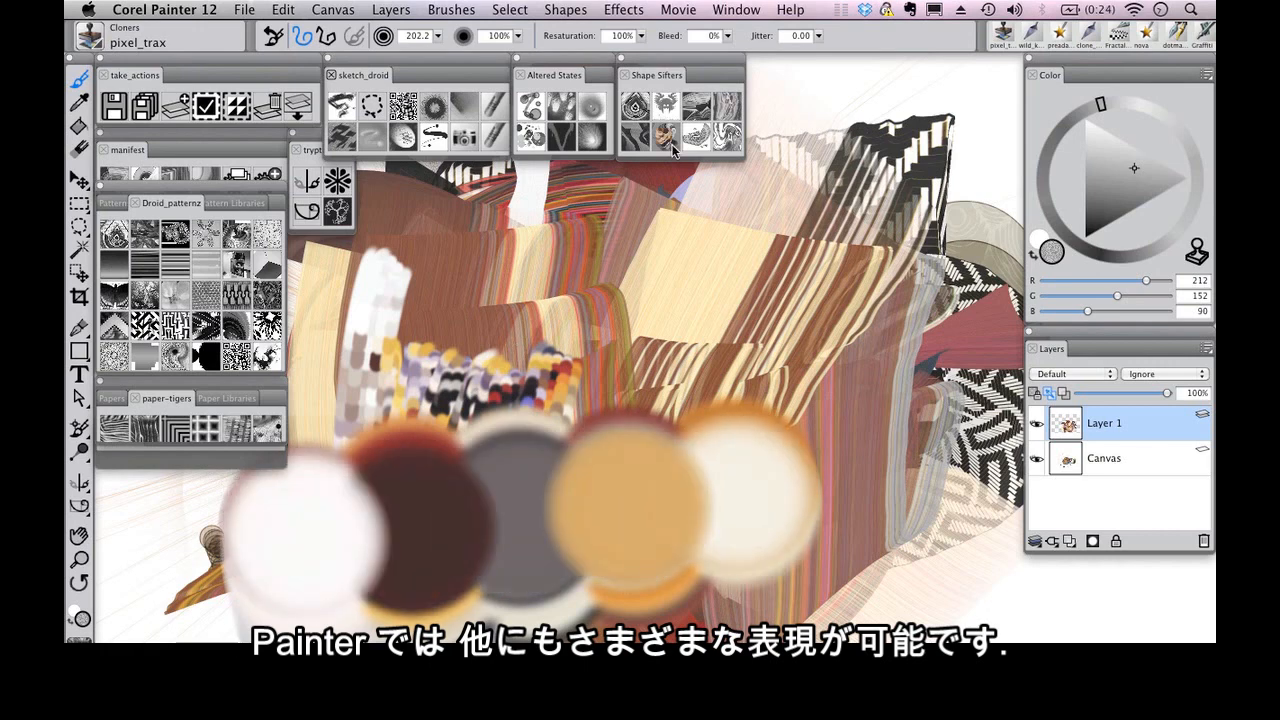
Step: Paint striped ribbons and concentric rings with knifer_clone, enlarging the brush to 415.2 for wide shapes and a vertical striped block
{"action": "mouse_move", "coordinate": [368, 458]}
{"action": "left_mouse_down"}
{"action": "mouse_move", "coordinate": [780, 448]}
{"action": "mouse_move", "coordinate": [870, 460]}
{"action": "left_mouse_up"}
{"action": "left_click_drag", "start_coordinate": [545, 540], "coordinate": [884, 236]}
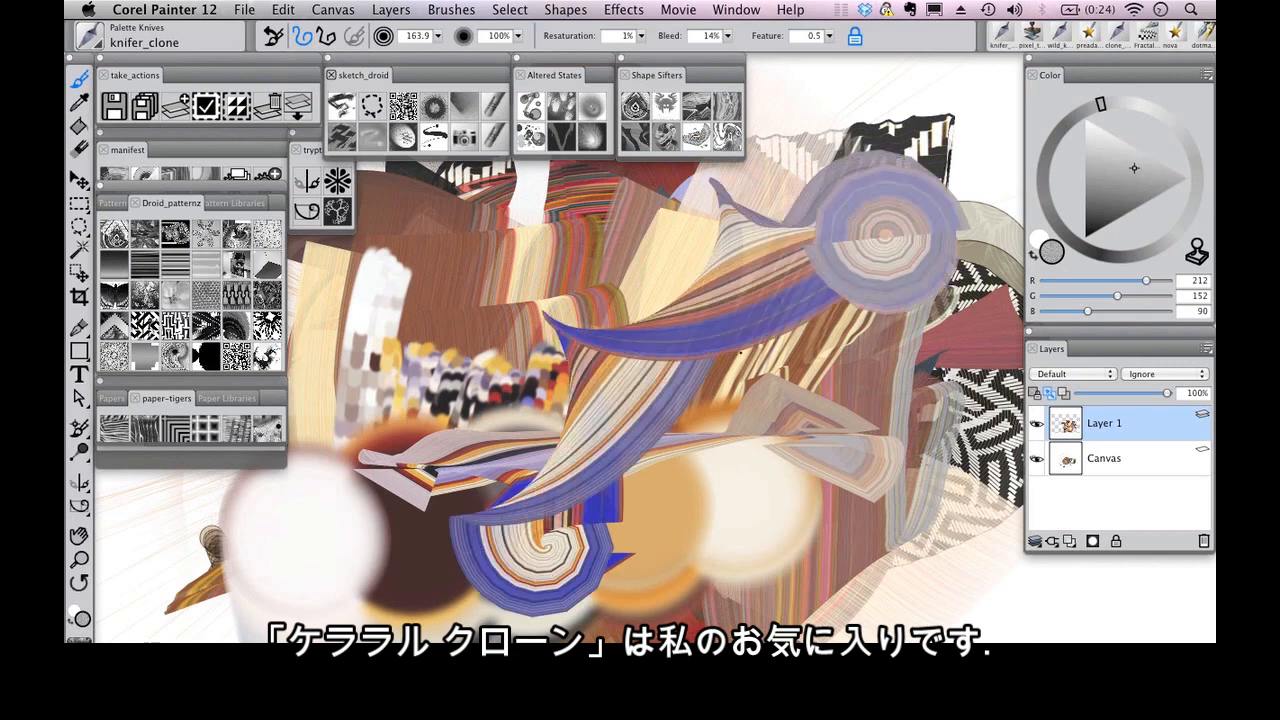
{"action": "mouse_move", "coordinate": [600, 537]}
{"action": "left_mouse_down"}
{"action": "mouse_move", "coordinate": [628, 494]}
{"action": "mouse_move", "coordinate": [612, 490]}
{"action": "mouse_move", "coordinate": [498, 150]}
{"action": "left_mouse_up"}
{"action": "left_click_drag", "start_coordinate": [578, 448], "coordinate": [706, 264]}
{"action": "mouse_move", "coordinate": [836, 354]}
{"action": "left_mouse_down"}
{"action": "mouse_move", "coordinate": [300, 445]}
{"action": "mouse_move", "coordinate": [420, 560]}
{"action": "mouse_move", "coordinate": [794, 497]}
{"action": "left_mouse_up"}
{"action": "mouse_move", "coordinate": [949, 571]}
{"action": "left_mouse_down"}
{"action": "mouse_move", "coordinate": [560, 220]}
{"action": "mouse_move", "coordinate": [420, 560]}
{"action": "mouse_move", "coordinate": [560, 420]}
{"action": "mouse_move", "coordinate": [708, 376]}
{"action": "mouse_move", "coordinate": [800, 220]}
{"action": "mouse_move", "coordinate": [760, 380]}
{"action": "mouse_move", "coordinate": [640, 450]}
{"action": "mouse_move", "coordinate": [740, 300]}
{"action": "left_mouse_up"}
{"action": "mouse_move", "coordinate": [640, 440]}
{"action": "left_mouse_down"}
{"action": "mouse_move", "coordinate": [700, 470]}
{"action": "mouse_move", "coordinate": [740, 520]}
{"action": "mouse_move", "coordinate": [620, 520]}
{"action": "mouse_move", "coordinate": [570, 402]}
{"action": "left_mouse_up"}
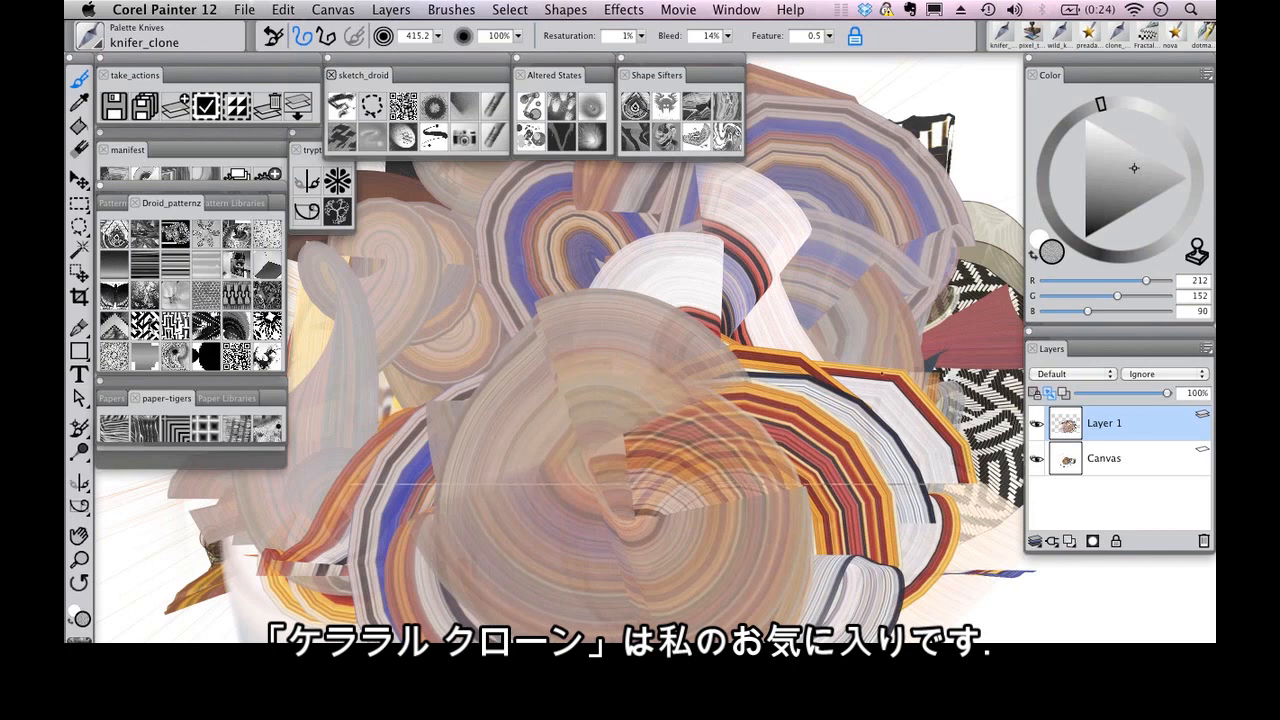
{"action": "mouse_move", "coordinate": [628, 468]}
{"action": "left_mouse_down"}
{"action": "mouse_move", "coordinate": [637, 236]}
{"action": "mouse_move", "coordinate": [637, 554]}
{"action": "mouse_move", "coordinate": [630, 240]}
{"action": "left_mouse_up"}
{"action": "left_click_drag", "start_coordinate": [620, 616], "coordinate": [598, 232]}
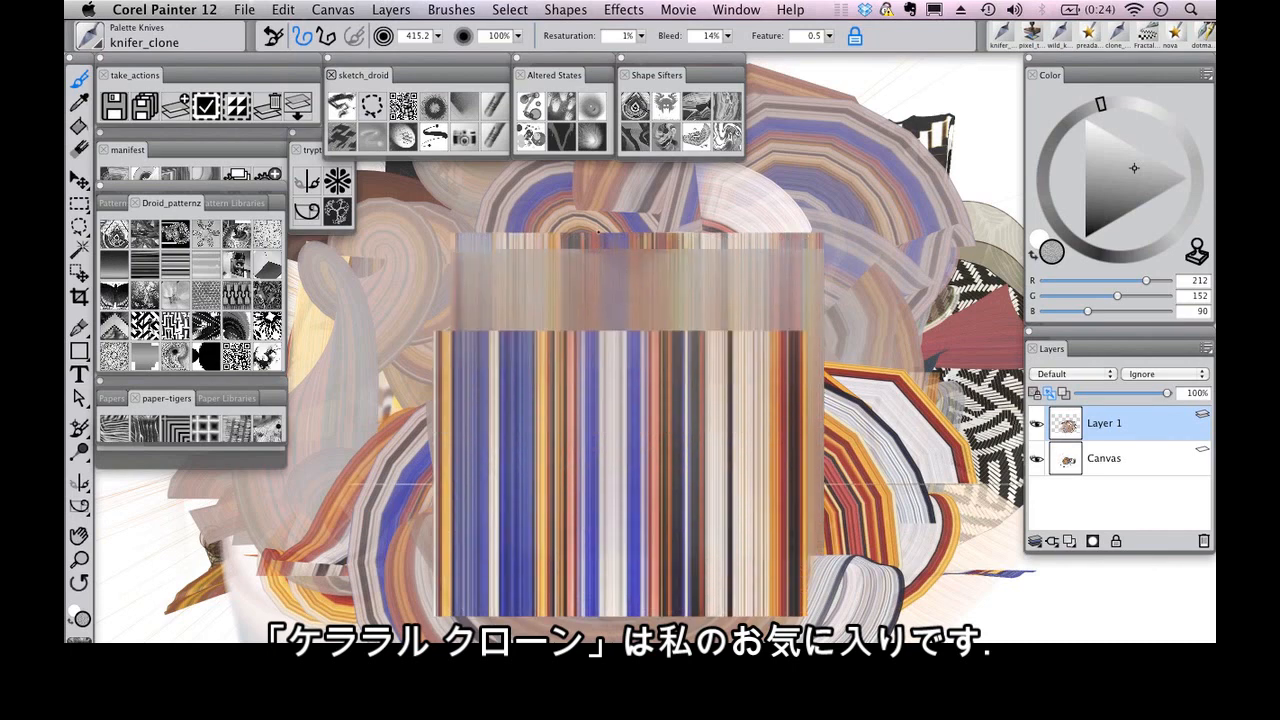
Step: Warp the striped block and surrounding rings into swirls with the Hurricane brush, enlarging it to 589.2
{"action": "left_click", "coordinate": [728, 136]}
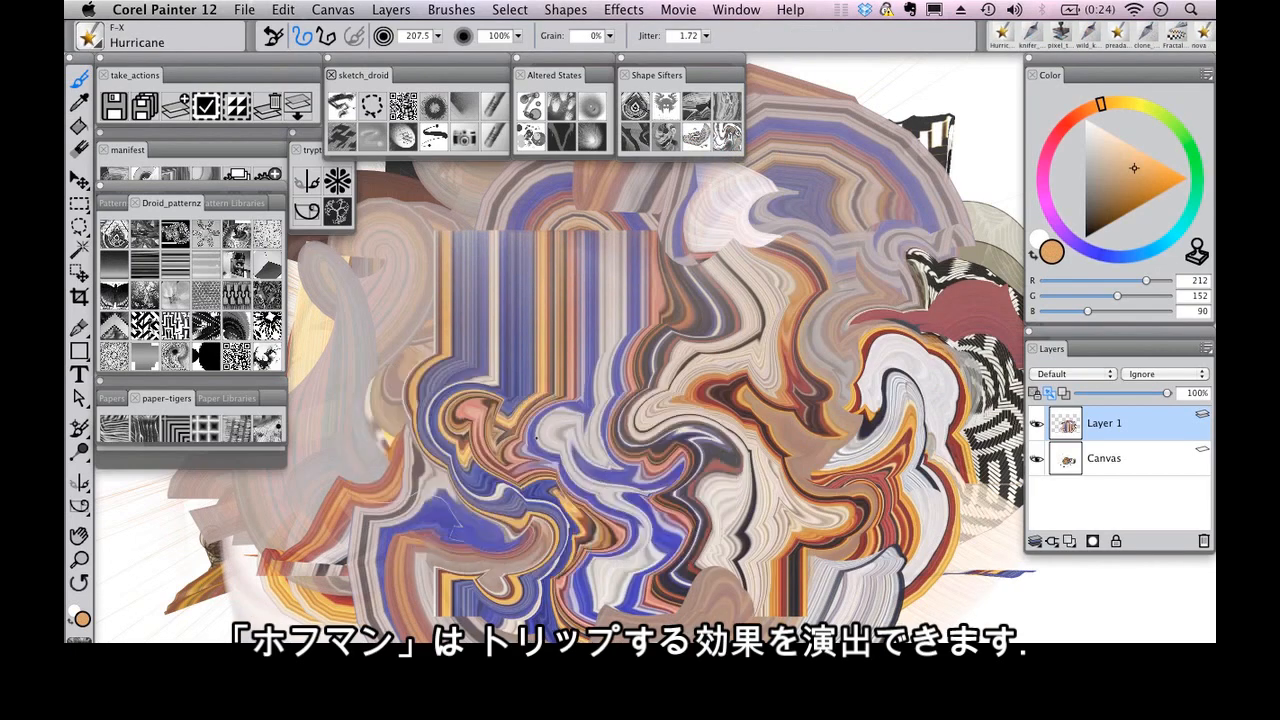
{"action": "mouse_move", "coordinate": [566, 616]}
{"action": "left_mouse_down"}
{"action": "mouse_move", "coordinate": [400, 470]}
{"action": "mouse_move", "coordinate": [450, 350]}
{"action": "left_mouse_up"}
{"action": "left_click_drag", "start_coordinate": [578, 401], "coordinate": [698, 568]}
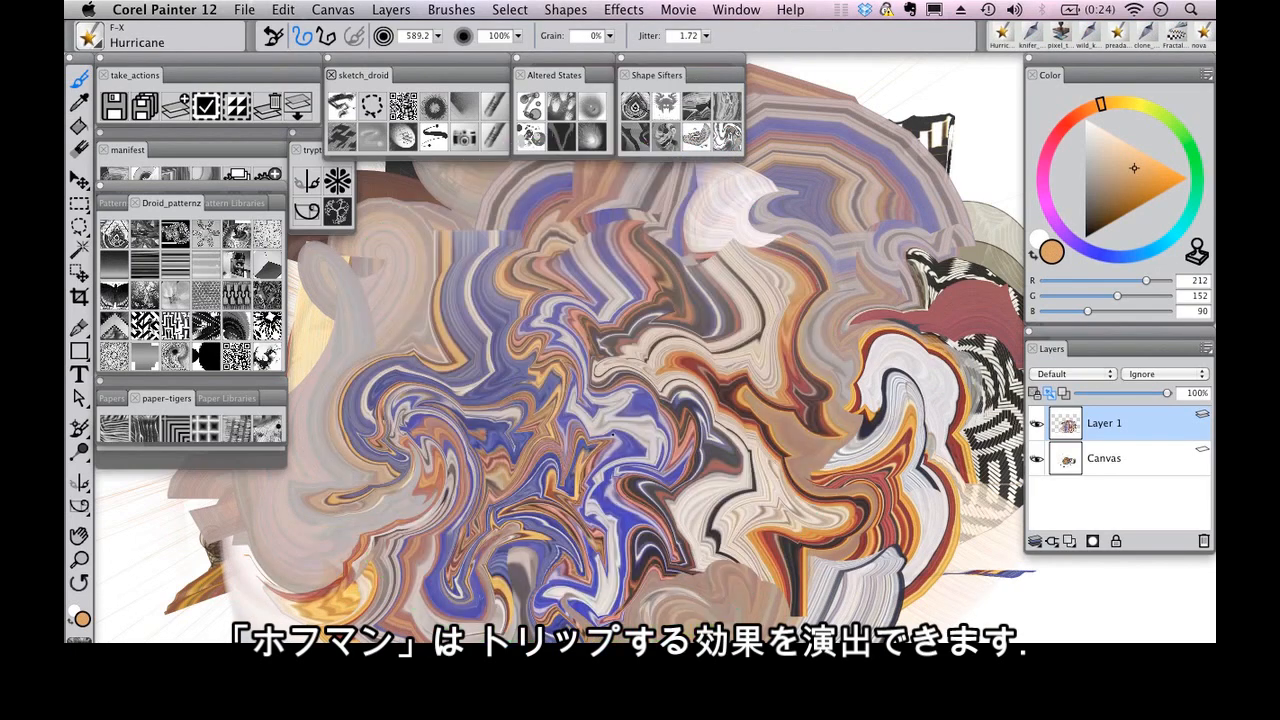
{"action": "left_click_drag", "start_coordinate": [800, 470], "coordinate": [500, 240]}
{"action": "mouse_move", "coordinate": [535, 410]}
{"action": "left_mouse_down"}
{"action": "mouse_move", "coordinate": [402, 511]}
{"action": "mouse_move", "coordinate": [560, 396]}
{"action": "mouse_move", "coordinate": [710, 397]}
{"action": "mouse_move", "coordinate": [627, 432]}
{"action": "left_mouse_up"}
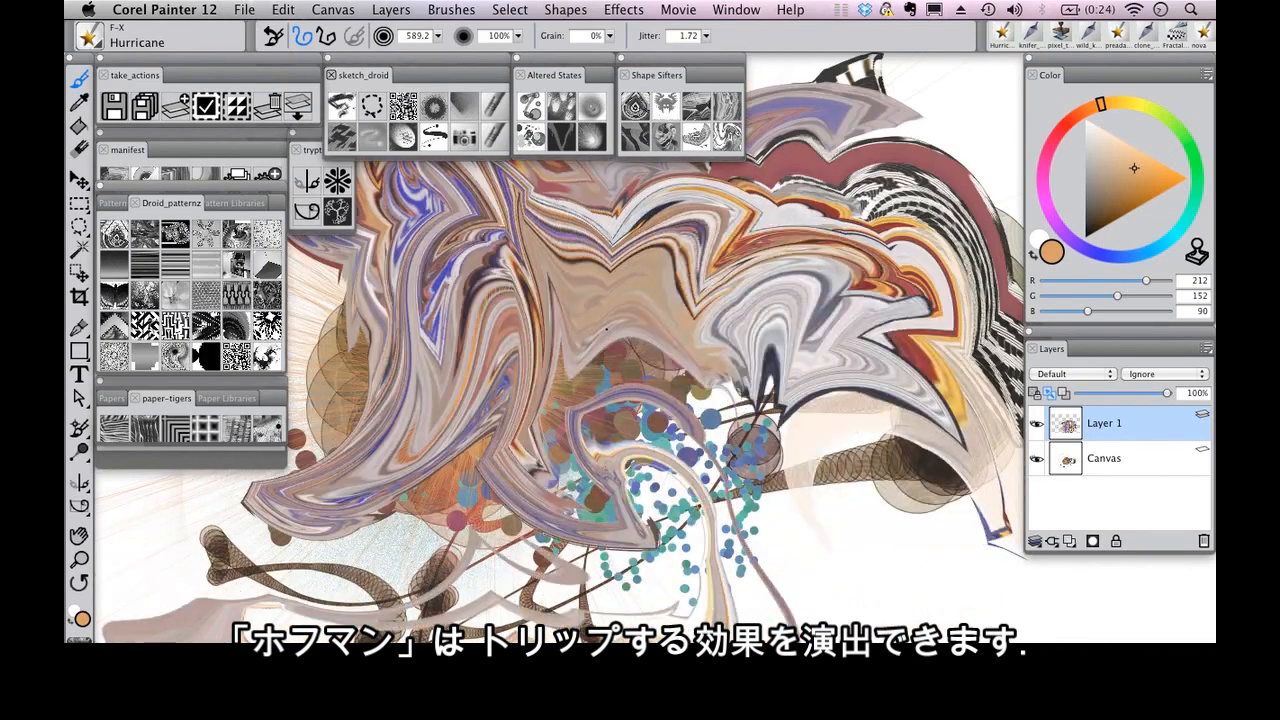
Step: Paint large concentric striped polygons and rings over the warped middle with knifer_clone at size 415.2
{"action": "mouse_move", "coordinate": [640, 420]}
{"action": "left_mouse_down"}
{"action": "mouse_move", "coordinate": [830, 410]}
{"action": "mouse_move", "coordinate": [647, 416]}
{"action": "mouse_move", "coordinate": [700, 322]}
{"action": "mouse_move", "coordinate": [572, 425]}
{"action": "left_mouse_up"}
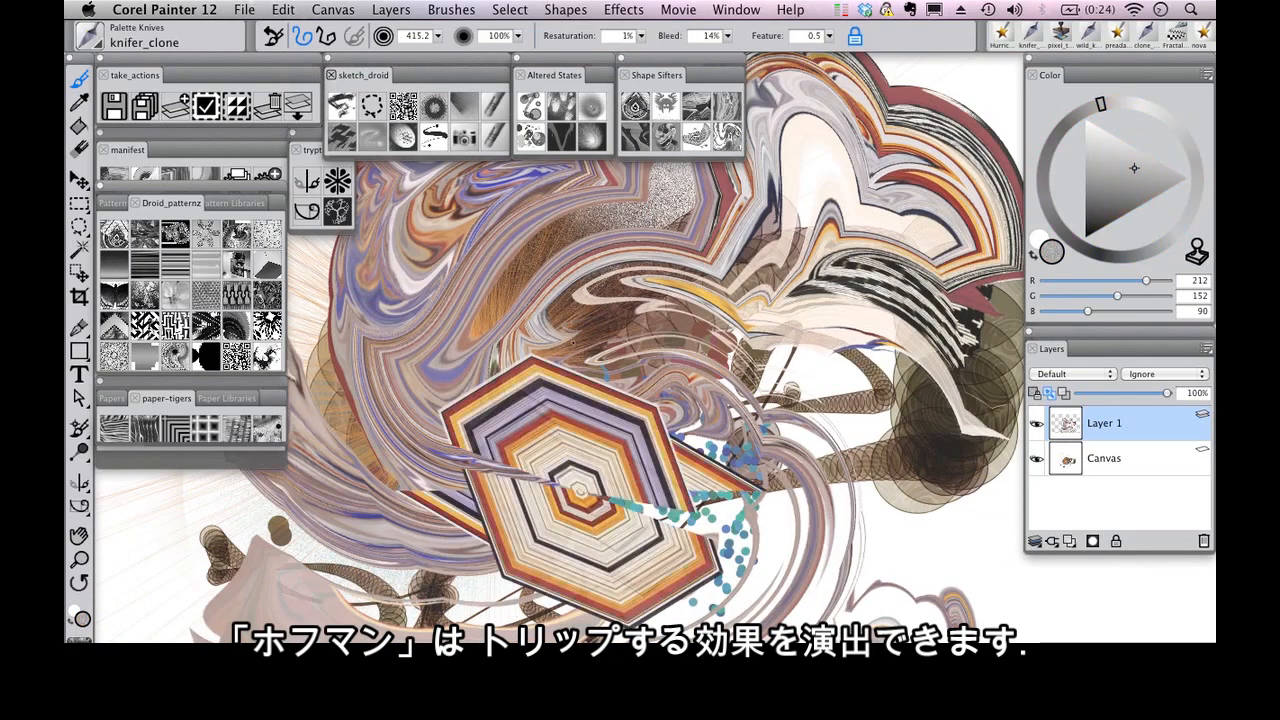
{"action": "left_click_drag", "start_coordinate": [574, 343], "coordinate": [558, 180]}
{"action": "left_click_drag", "start_coordinate": [595, 427], "coordinate": [562, 180]}
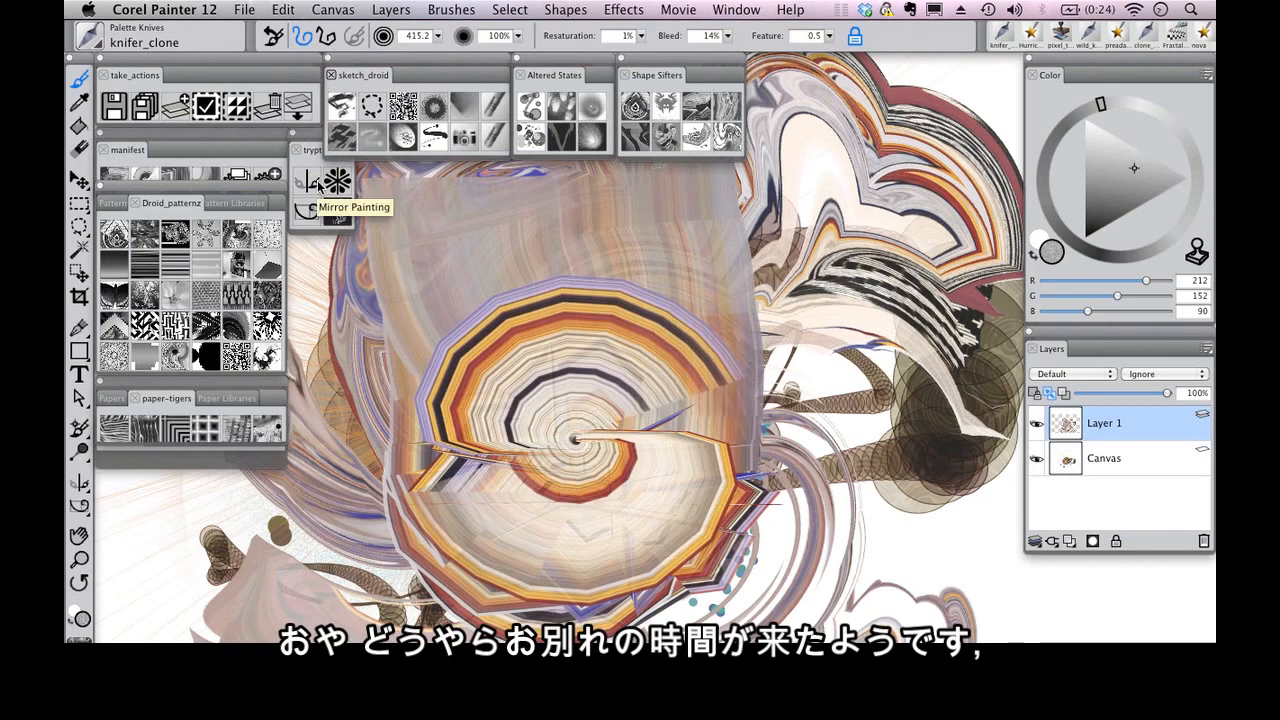
Step: Turn on Mirror Painting, rotate its plane to 4° and paint symmetrical striped ring shapes with Fractal_Forge
{"action": "left_click", "coordinate": [361, 210]}
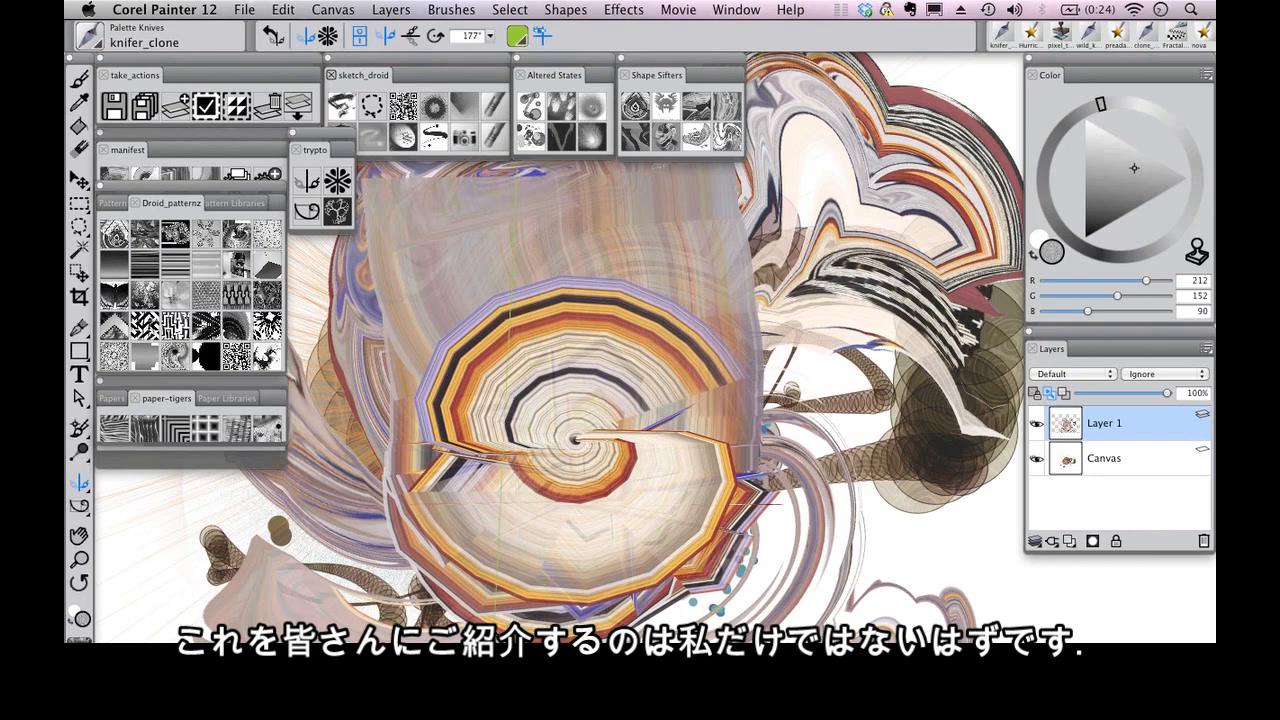
{"action": "left_click_drag", "start_coordinate": [512, 622], "coordinate": [500, 622]}
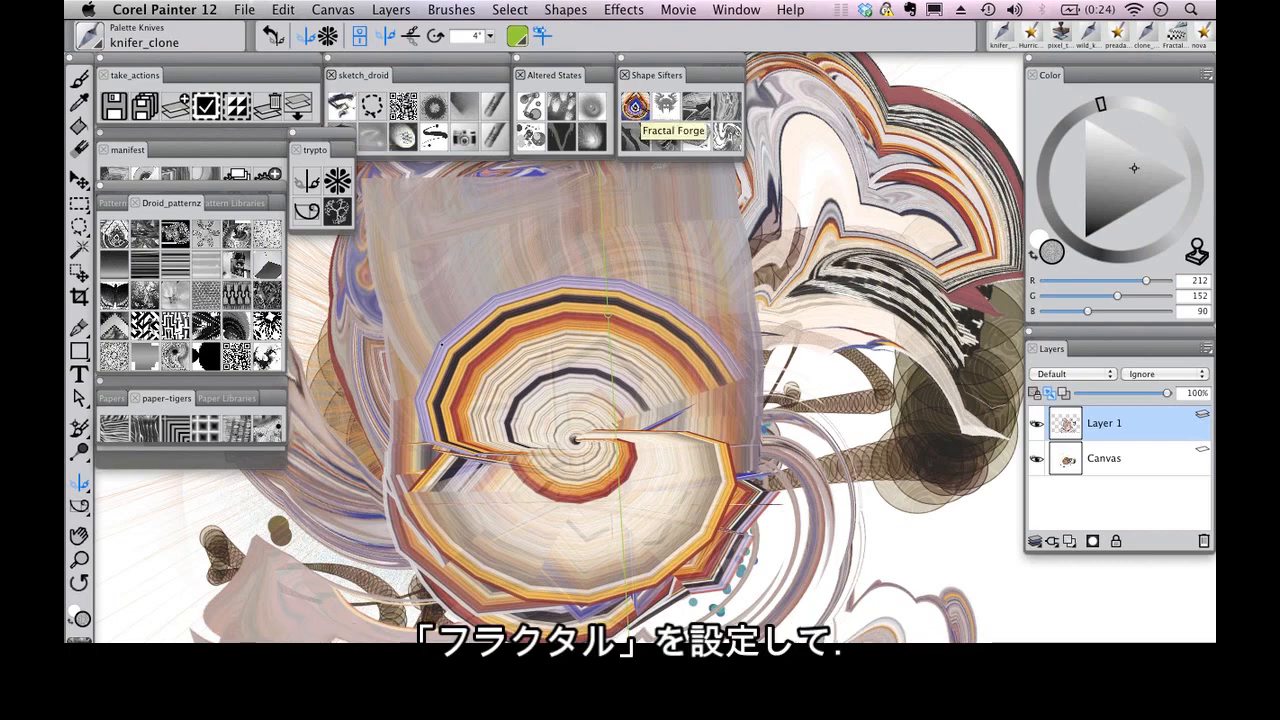
{"action": "left_click", "coordinate": [636, 108]}
{"action": "left_click_drag", "start_coordinate": [790, 350], "coordinate": [812, 359]}
{"action": "mouse_move", "coordinate": [639, 386]}
{"action": "left_mouse_down"}
{"action": "mouse_move", "coordinate": [565, 480]}
{"action": "mouse_move", "coordinate": [590, 530]}
{"action": "mouse_move", "coordinate": [600, 500]}
{"action": "mouse_move", "coordinate": [543, 247]}
{"action": "mouse_move", "coordinate": [560, 215]}
{"action": "mouse_move", "coordinate": [530, 260]}
{"action": "mouse_move", "coordinate": [610, 534]}
{"action": "left_mouse_up"}
{"action": "mouse_move", "coordinate": [622, 578]}
{"action": "left_mouse_down"}
{"action": "mouse_move", "coordinate": [626, 627]}
{"action": "mouse_move", "coordinate": [628, 490]}
{"action": "left_mouse_up"}
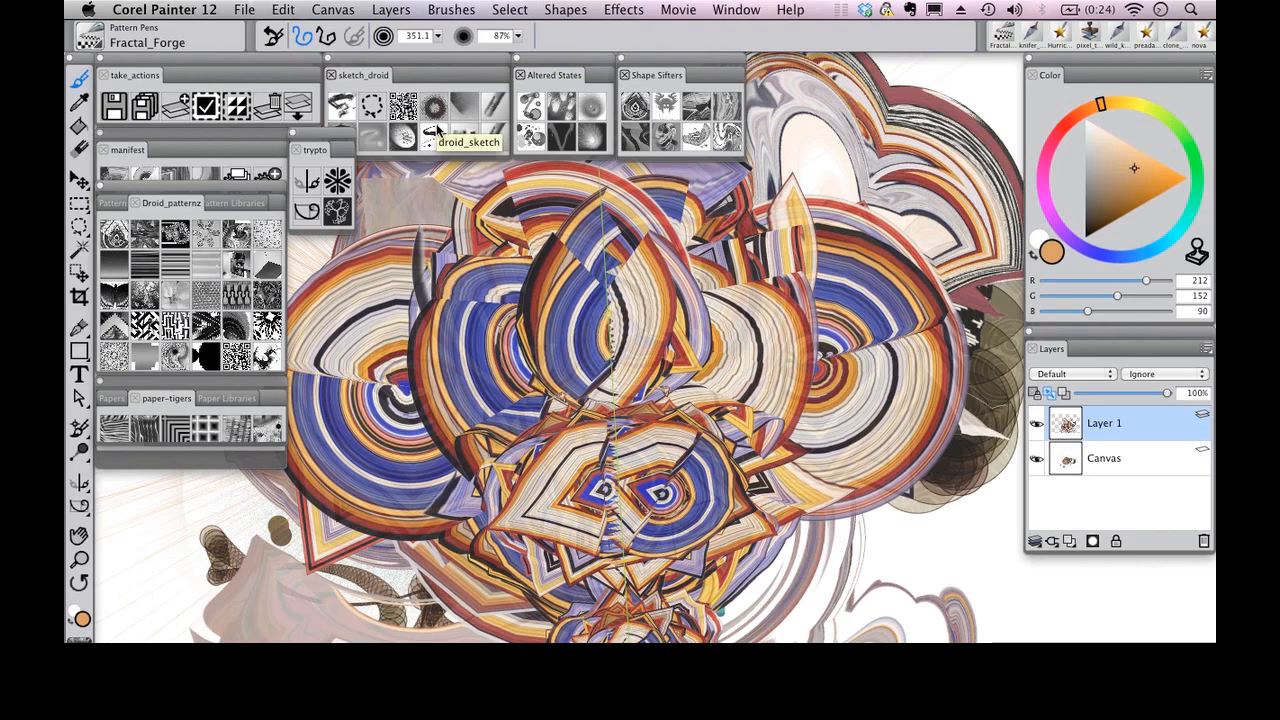
Step: Turn on Kaleidoscope Painting with 6 segments, position its centre on the upper middle rotated to 218°, and add a new layer
{"action": "left_click", "coordinate": [337, 209]}
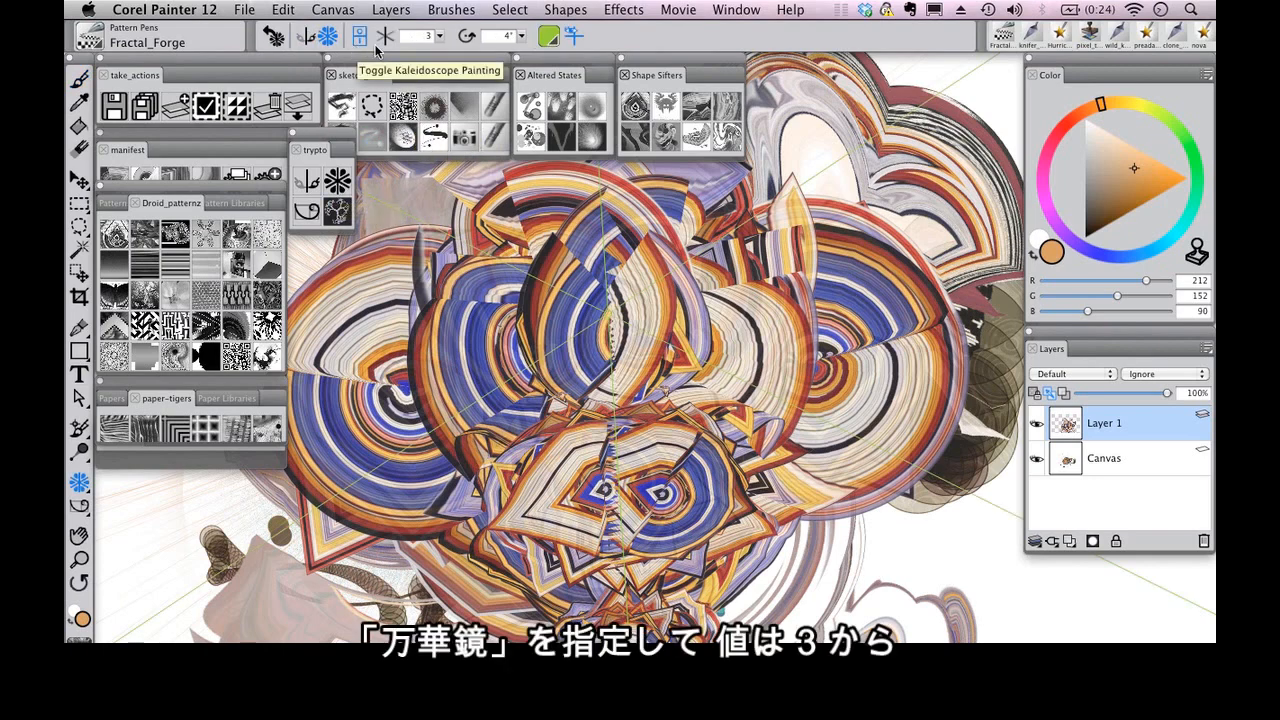
{"action": "left_click_drag", "start_coordinate": [420, 52], "coordinate": [412, 53]}
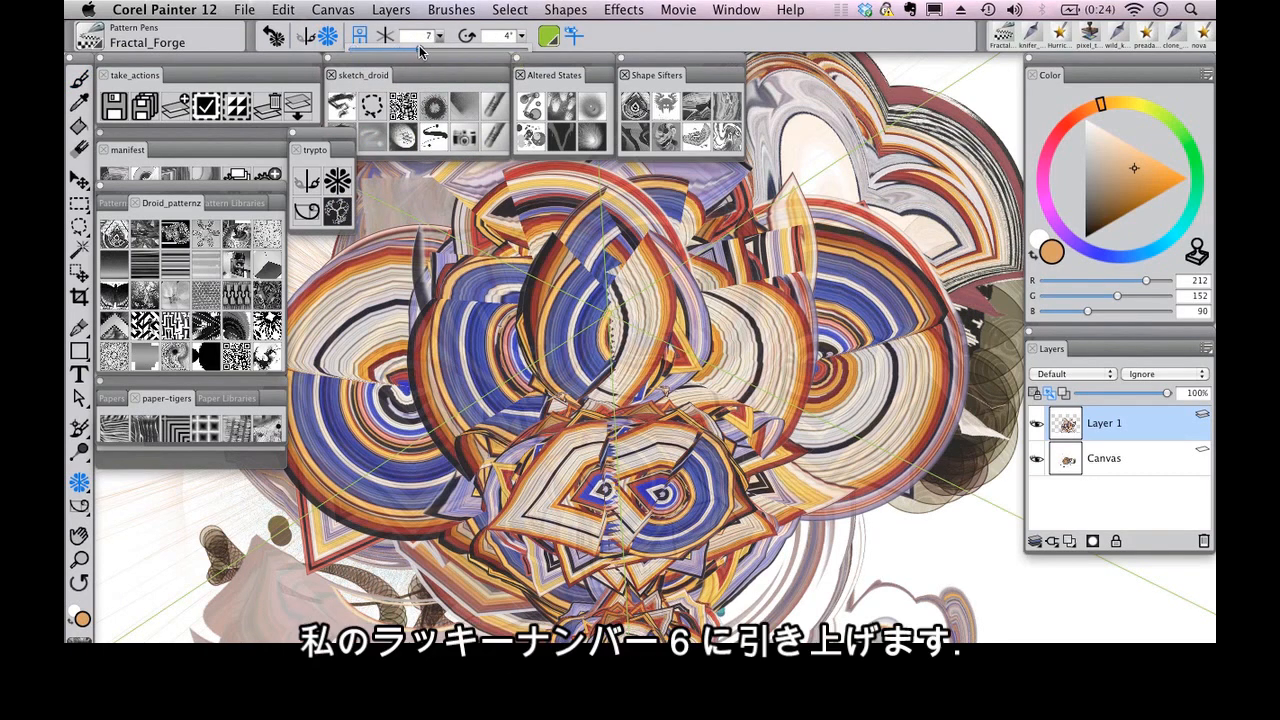
{"action": "left_click_drag", "start_coordinate": [625, 306], "coordinate": [608, 342]}
{"action": "left_click", "coordinate": [1058, 541]}
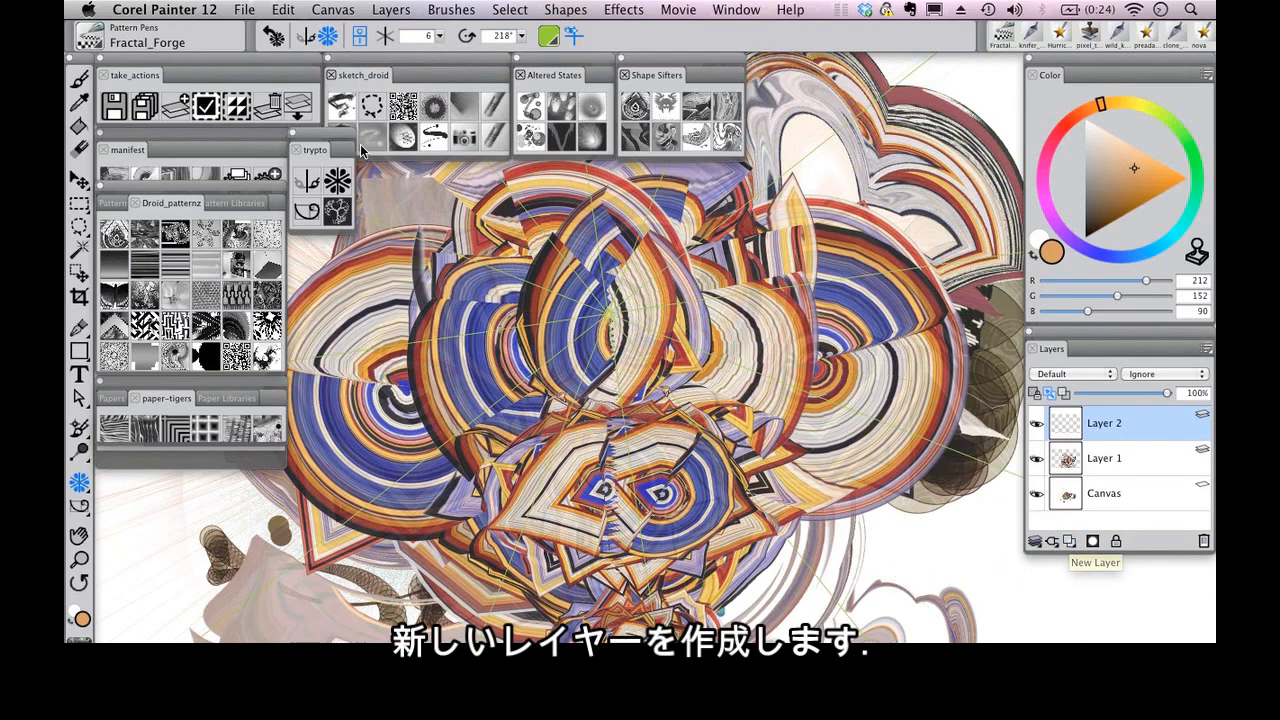
Step: Paint a kaleidoscopic rosette of orange, blue and lavender petal shapes on the new layer with Fractal_Forge
{"action": "left_click", "coordinate": [634, 107]}
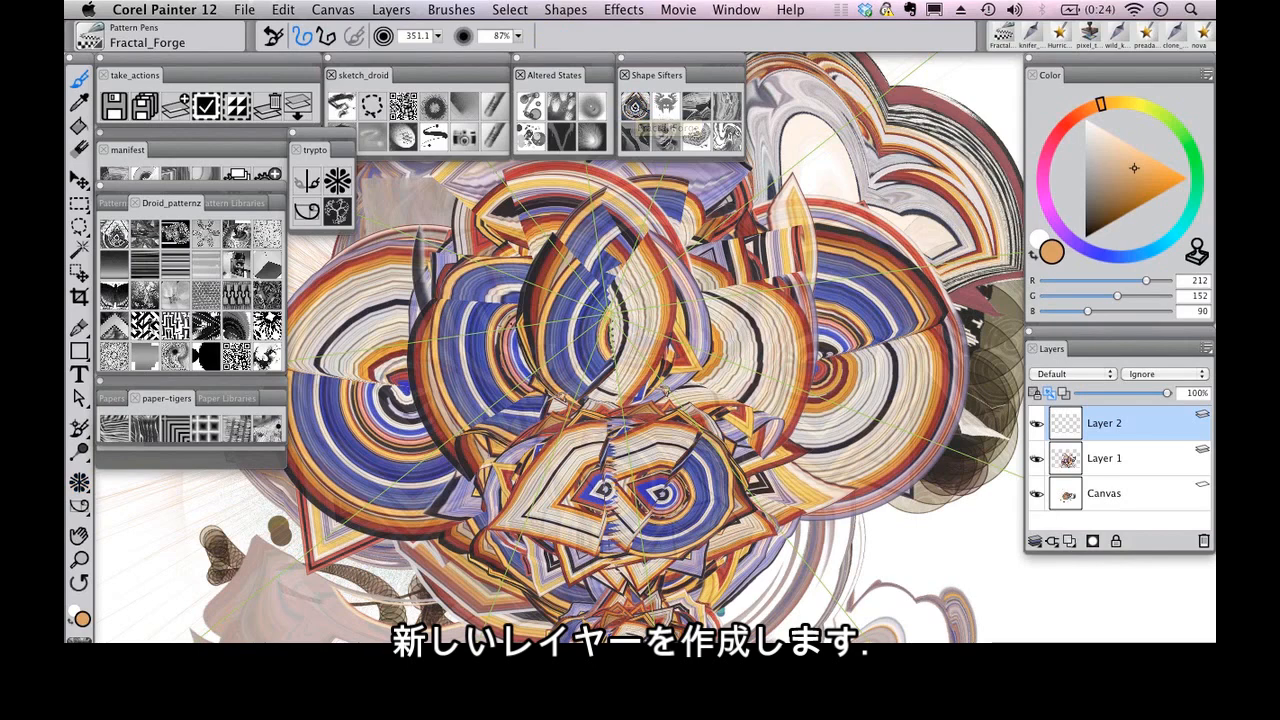
{"action": "mouse_move", "coordinate": [545, 244]}
{"action": "left_mouse_down"}
{"action": "mouse_move", "coordinate": [562, 286]}
{"action": "mouse_move", "coordinate": [548, 230]}
{"action": "mouse_move", "coordinate": [562, 272]}
{"action": "mouse_move", "coordinate": [540, 250]}
{"action": "mouse_move", "coordinate": [556, 272]}
{"action": "mouse_move", "coordinate": [530, 262]}
{"action": "mouse_move", "coordinate": [534, 286]}
{"action": "mouse_move", "coordinate": [514, 300]}
{"action": "mouse_move", "coordinate": [508, 257]}
{"action": "left_mouse_up"}
{"action": "mouse_move", "coordinate": [426, 389]}
{"action": "left_mouse_down"}
{"action": "mouse_move", "coordinate": [585, 190]}
{"action": "mouse_move", "coordinate": [556, 238]}
{"action": "left_mouse_up"}
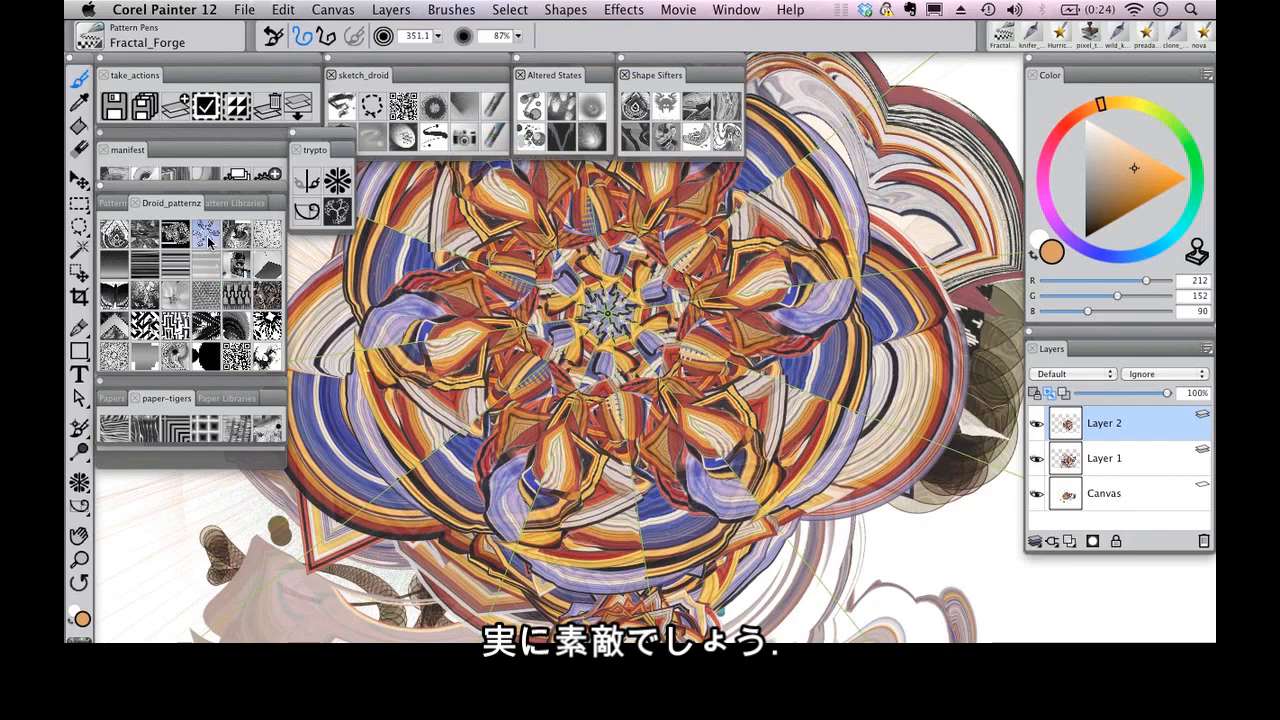
Step: Hide the palettes and paint blue ring shapes and interlaced pink-brown bands over the rosette with Fractal_Forge, showing the palettes in between
{"action": "key", "text": "Tab"}
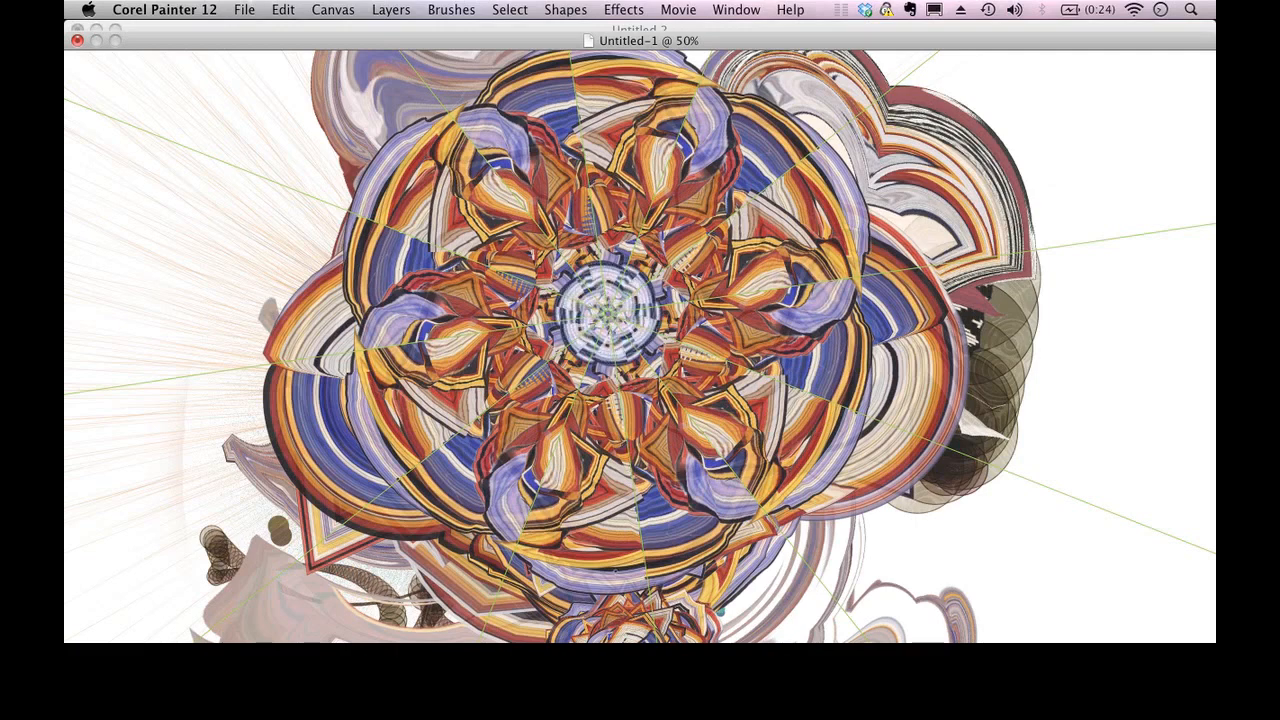
{"action": "mouse_move", "coordinate": [612, 318]}
{"action": "left_mouse_down"}
{"action": "mouse_move", "coordinate": [636, 300]}
{"action": "mouse_move", "coordinate": [646, 326]}
{"action": "mouse_move", "coordinate": [622, 340]}
{"action": "mouse_move", "coordinate": [632, 290]}
{"action": "mouse_move", "coordinate": [650, 335]}
{"action": "mouse_move", "coordinate": [575, 350]}
{"action": "mouse_move", "coordinate": [500, 390]}
{"action": "mouse_move", "coordinate": [668, 160]}
{"action": "mouse_move", "coordinate": [600, 385]}
{"action": "mouse_move", "coordinate": [660, 260]}
{"action": "mouse_move", "coordinate": [500, 280]}
{"action": "mouse_move", "coordinate": [610, 160]}
{"action": "mouse_move", "coordinate": [680, 250]}
{"action": "mouse_move", "coordinate": [760, 180]}
{"action": "mouse_move", "coordinate": [820, 230]}
{"action": "mouse_move", "coordinate": [700, 250]}
{"action": "mouse_move", "coordinate": [640, 290]}
{"action": "mouse_move", "coordinate": [760, 150]}
{"action": "mouse_move", "coordinate": [700, 110]}
{"action": "mouse_move", "coordinate": [737, 206]}
{"action": "mouse_move", "coordinate": [660, 260]}
{"action": "mouse_move", "coordinate": [750, 200]}
{"action": "mouse_move", "coordinate": [860, 261]}
{"action": "left_mouse_up"}
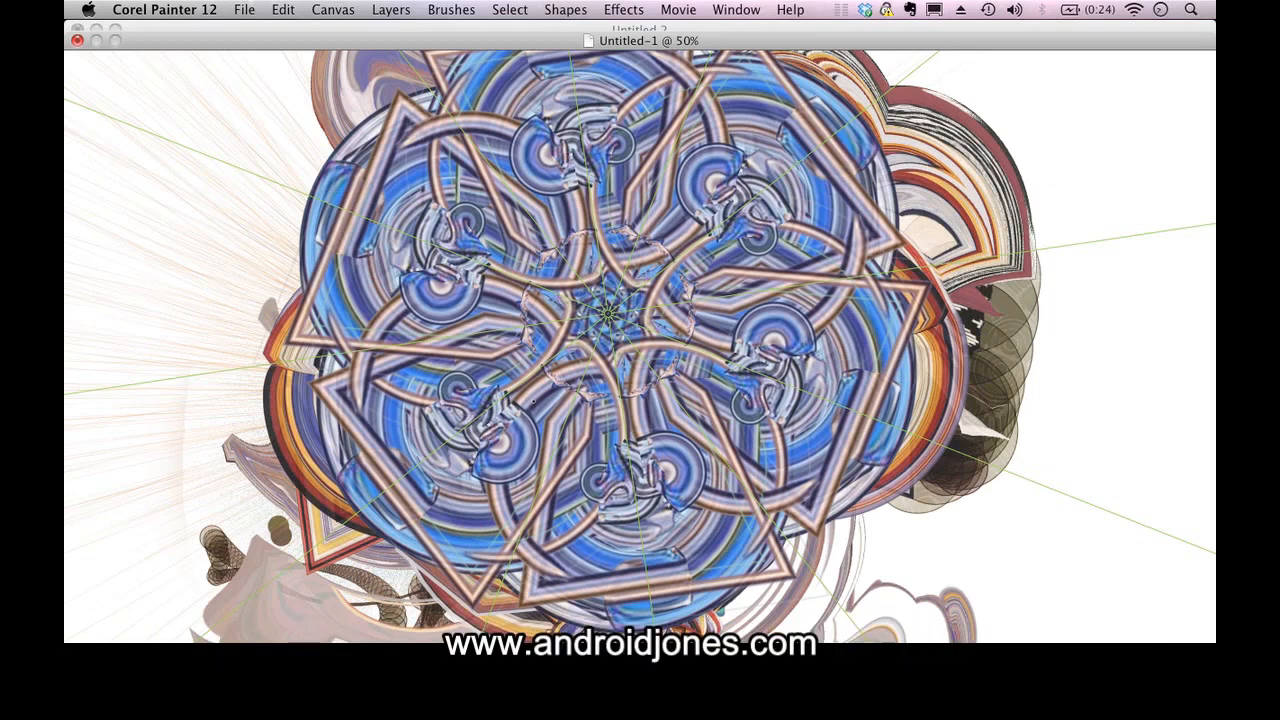
{"action": "key", "text": "Tab"}
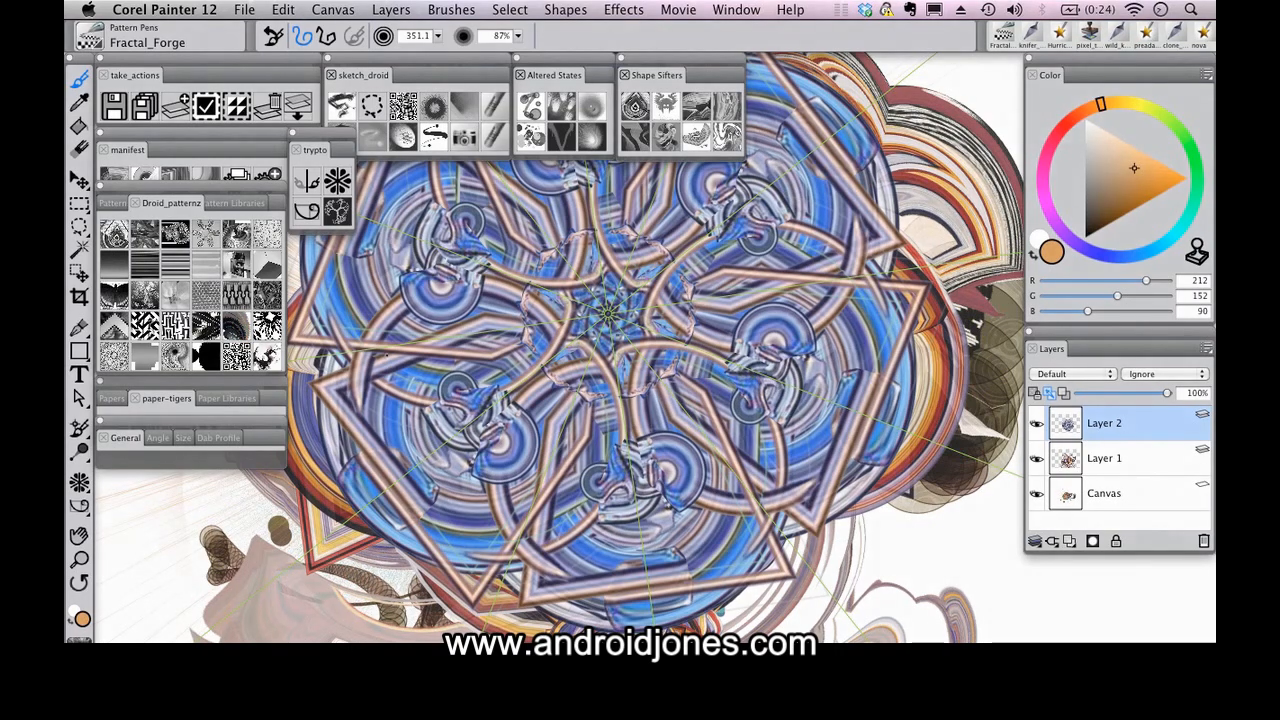
{"action": "mouse_move", "coordinate": [614, 349]}
{"action": "left_mouse_down"}
{"action": "mouse_move", "coordinate": [650, 350]}
{"action": "mouse_move", "coordinate": [610, 370]}
{"action": "mouse_move", "coordinate": [540, 330]}
{"action": "mouse_move", "coordinate": [600, 380]}
{"action": "mouse_move", "coordinate": [666, 272]}
{"action": "mouse_move", "coordinate": [650, 340]}
{"action": "mouse_move", "coordinate": [614, 309]}
{"action": "mouse_move", "coordinate": [630, 350]}
{"action": "mouse_move", "coordinate": [740, 350]}
{"action": "mouse_move", "coordinate": [700, 400]}
{"action": "mouse_move", "coordinate": [660, 380]}
{"action": "mouse_move", "coordinate": [720, 400]}
{"action": "mouse_move", "coordinate": [750, 430]}
{"action": "mouse_move", "coordinate": [740, 470]}
{"action": "mouse_move", "coordinate": [580, 250]}
{"action": "mouse_move", "coordinate": [490, 380]}
{"action": "mouse_move", "coordinate": [520, 320]}
{"action": "mouse_move", "coordinate": [432, 261]}
{"action": "mouse_move", "coordinate": [480, 260]}
{"action": "mouse_move", "coordinate": [470, 225]}
{"action": "mouse_move", "coordinate": [306, 225]}
{"action": "mouse_move", "coordinate": [430, 320]}
{"action": "mouse_move", "coordinate": [400, 370]}
{"action": "mouse_move", "coordinate": [420, 290]}
{"action": "mouse_move", "coordinate": [322, 356]}
{"action": "mouse_move", "coordinate": [420, 250]}
{"action": "mouse_move", "coordinate": [340, 365]}
{"action": "mouse_move", "coordinate": [310, 150]}
{"action": "mouse_move", "coordinate": [450, 300]}
{"action": "mouse_move", "coordinate": [320, 130]}
{"action": "mouse_move", "coordinate": [505, 190]}
{"action": "left_mouse_up"}
{"action": "key", "text": "Tab"}
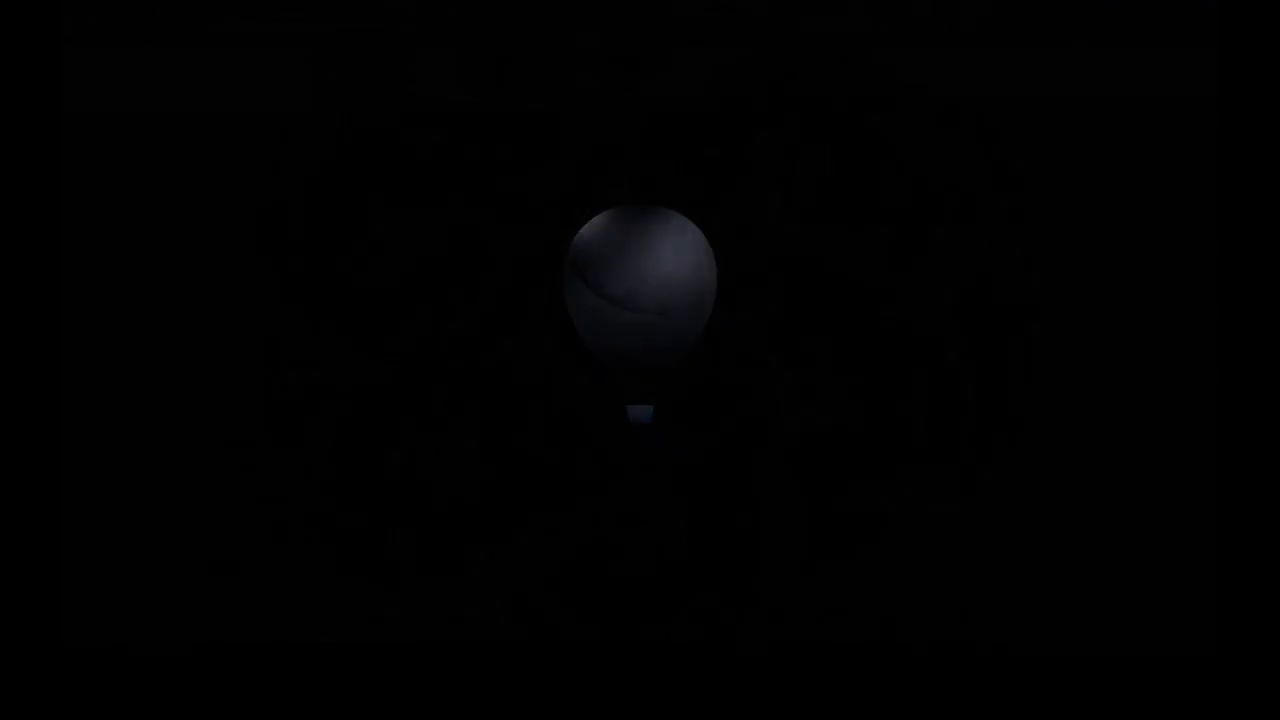